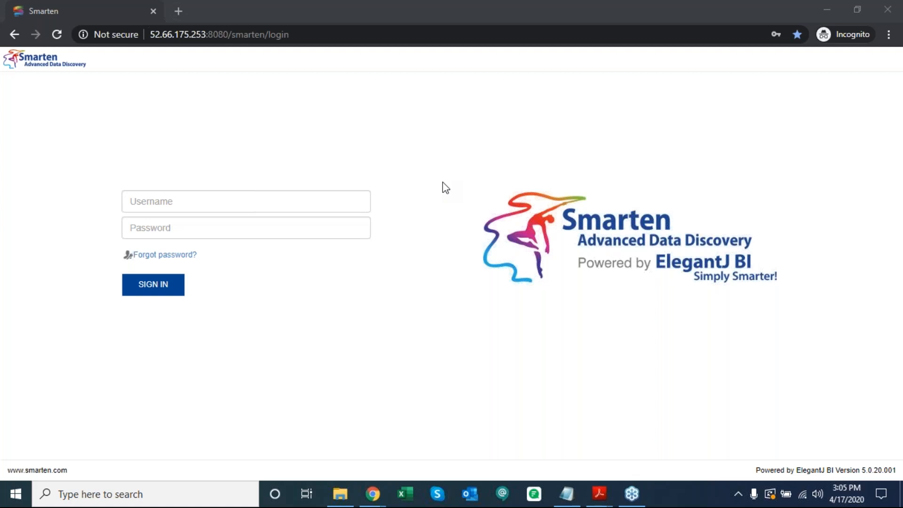
- Sign in with the account username and password, and dismiss the Smarten Navigator
{"action": "left_click", "coordinate": [359, 199]}
{"action": "type", "text": "dhruv"}
{"action": "key", "text": "Tab"}
{"action": "type", "text": "*****"}
{"action": "key", "text": "Return"}
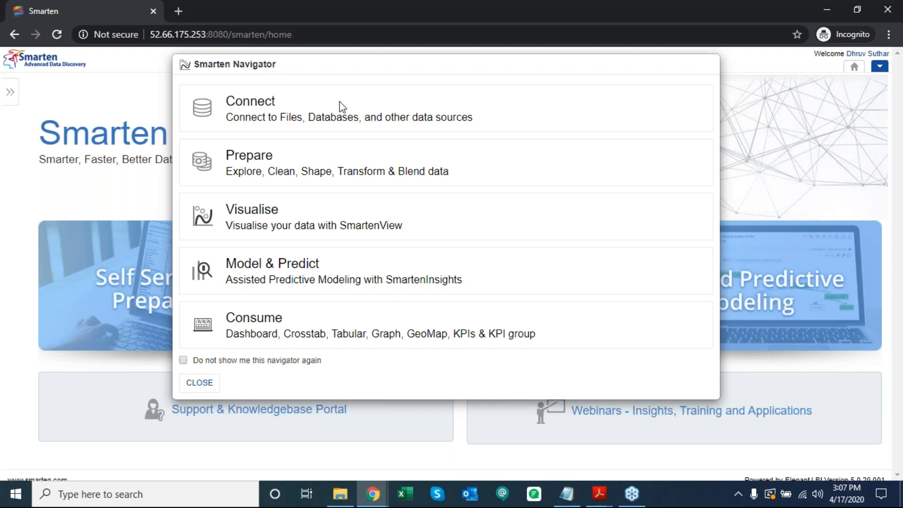
{"action": "left_click", "coordinate": [200, 383]}
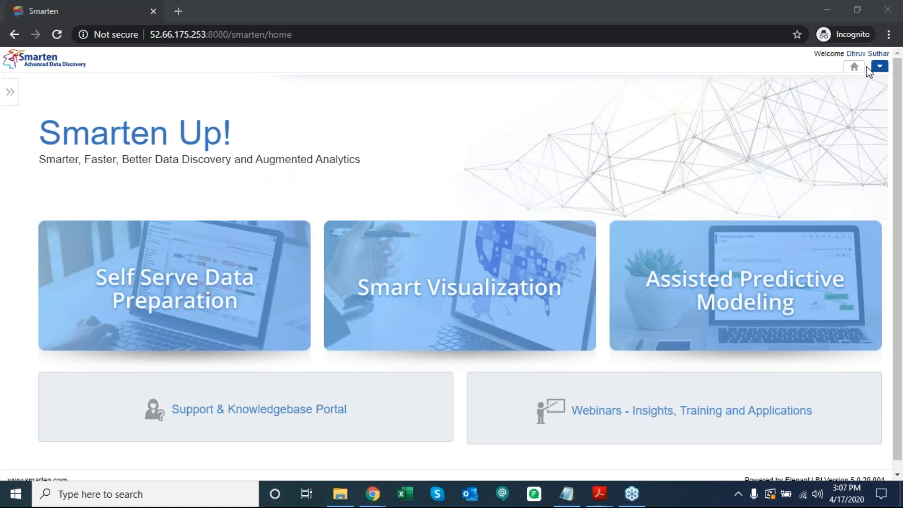
- Start a new datasource profile of the Text (txt, csv, tsv) file type
{"action": "left_click", "coordinate": [880, 68]}
{"action": "mouse_move", "coordinate": [856, 110]}
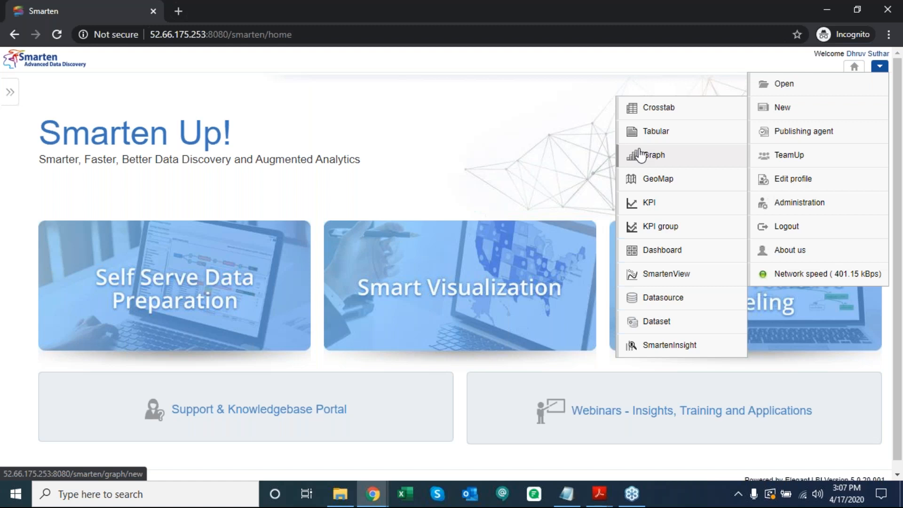
{"action": "left_click", "coordinate": [661, 297]}
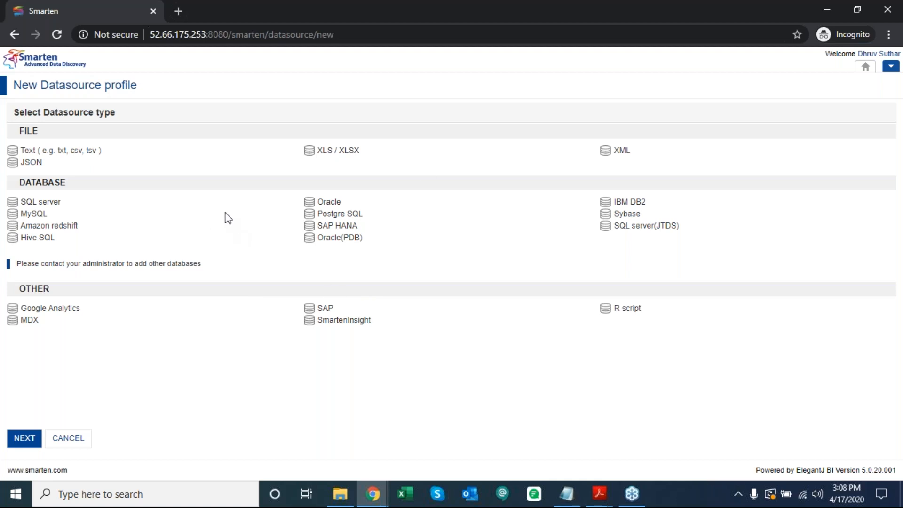
{"action": "left_click", "coordinate": [86, 151]}
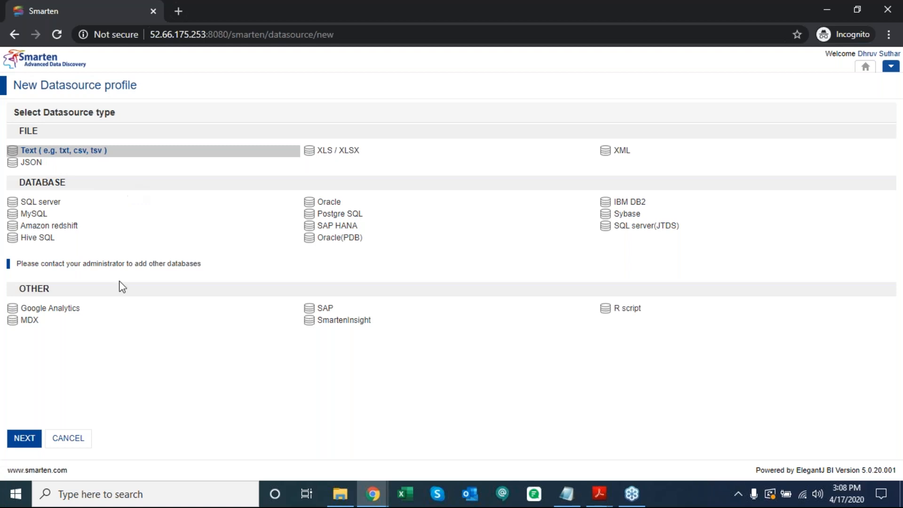
{"action": "left_click", "coordinate": [17, 442]}
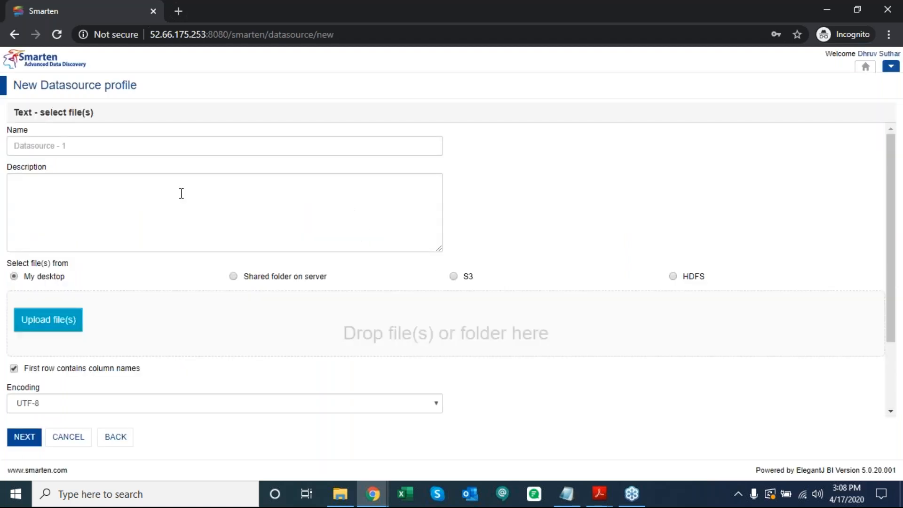
- Name the datasource DS_Webinar_CSV
{"action": "left_click", "coordinate": [192, 148]}
{"action": "type", "text": "D"}
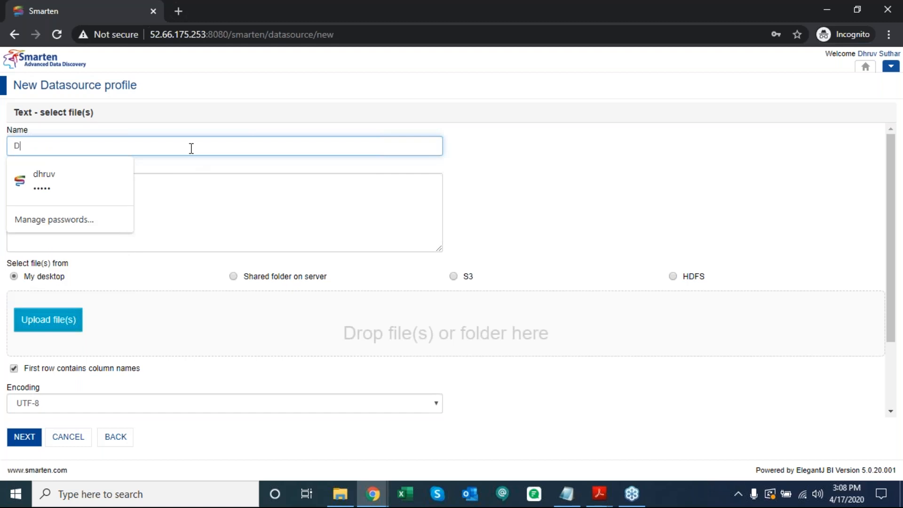
{"action": "type", "text": "S_"}
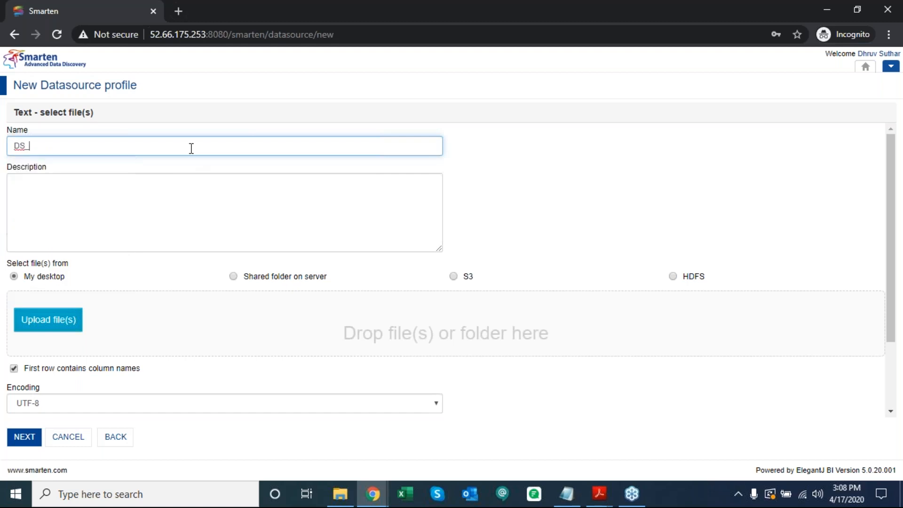
{"action": "type", "text": "Webinar_CSV"}
{"action": "left_click", "coordinate": [852, 260]}
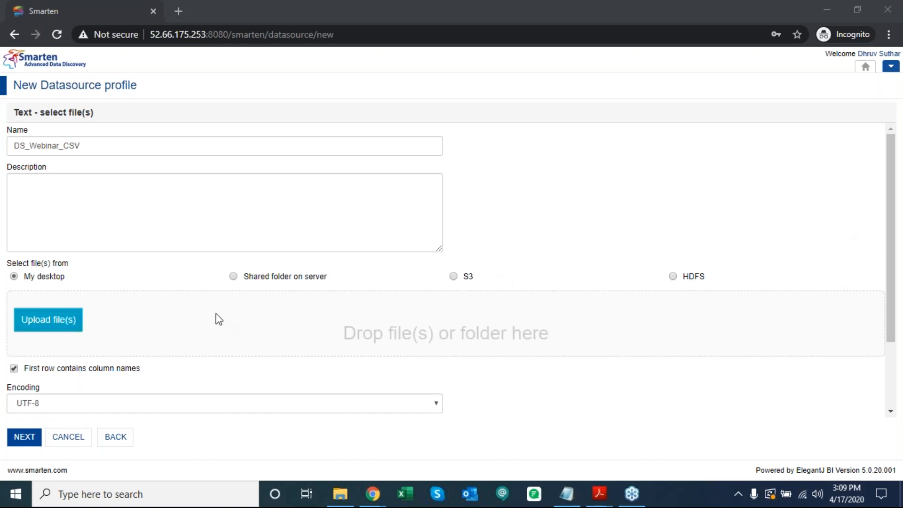
- Upload SalesDemo.csv from the local Webinar > Data source folder to the datasource
{"action": "left_click", "coordinate": [66, 334]}
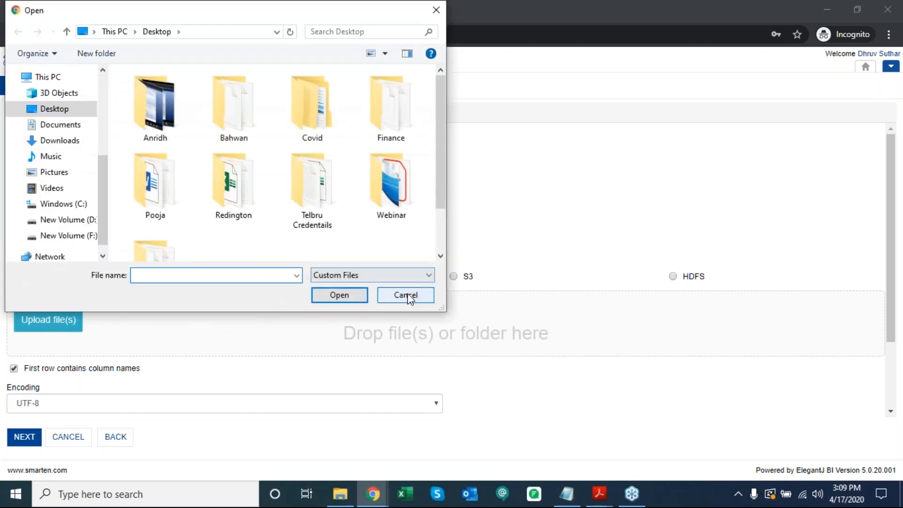
{"action": "left_click", "coordinate": [408, 296]}
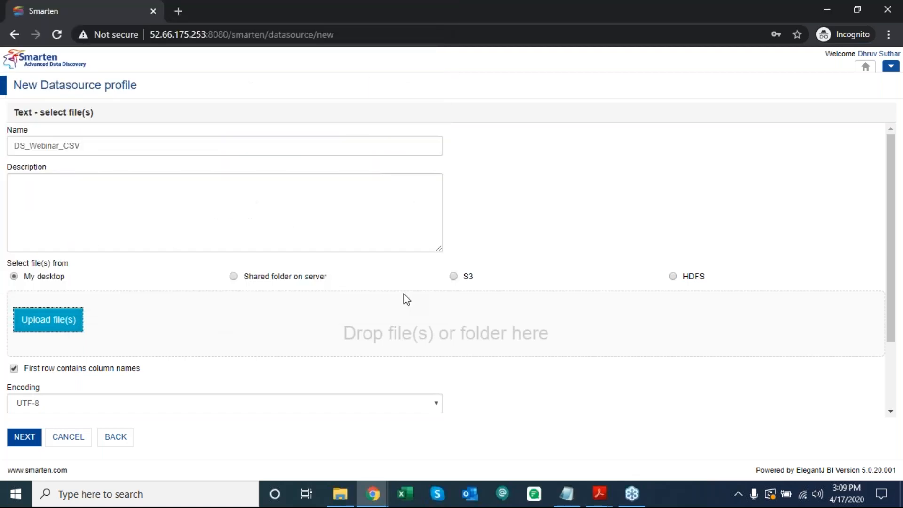
{"action": "left_click", "coordinate": [347, 500]}
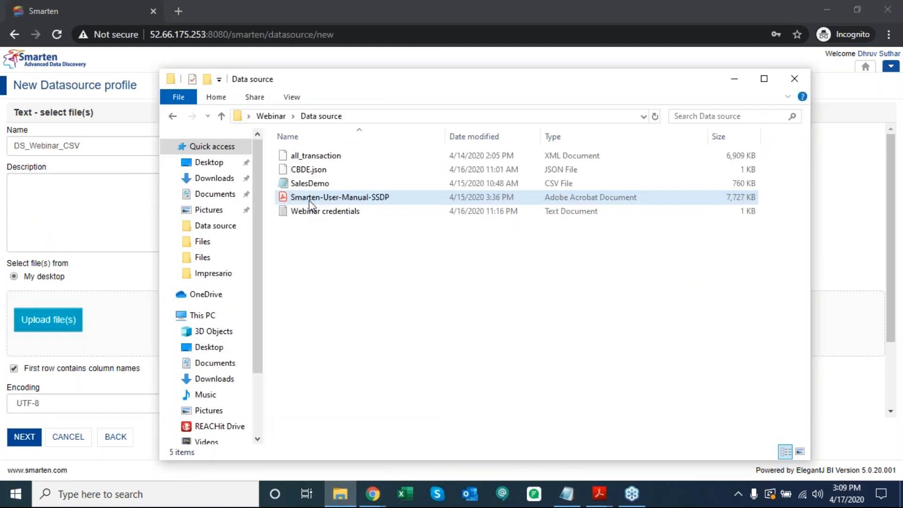
{"action": "left_click_drag", "start_coordinate": [307, 183], "coordinate": [210, 200]}
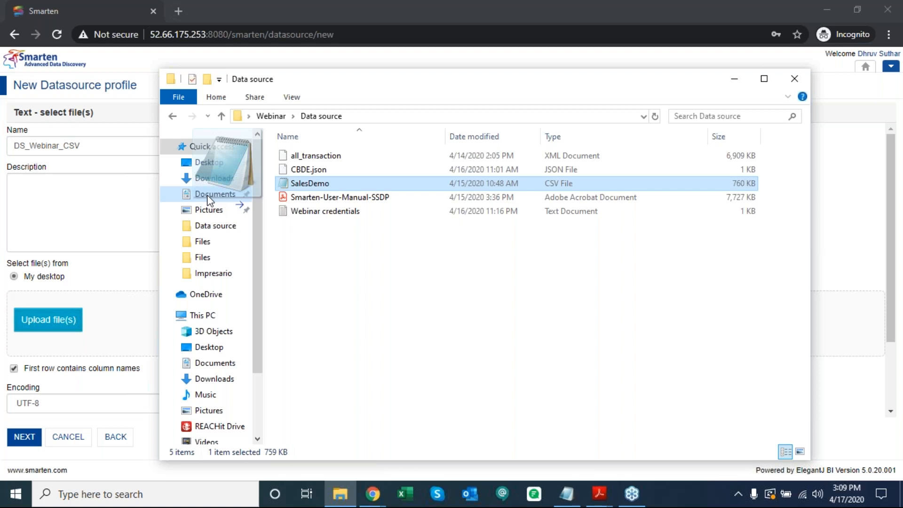
{"action": "left_click_drag", "start_coordinate": [208, 200], "coordinate": [97, 321]}
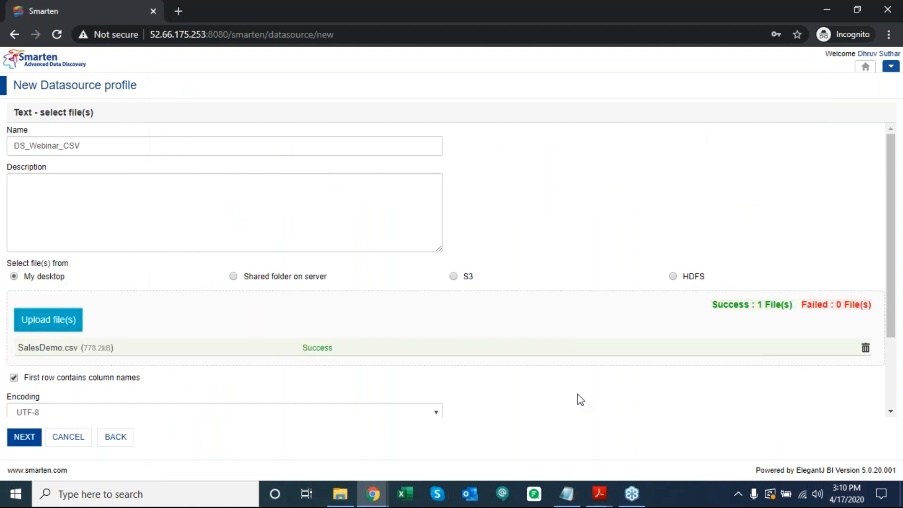
- Keep the comma column separator and other default file settings, save the datasource and decline creating a dataset from it
{"action": "scroll", "coordinate": [576, 376], "scroll_direction": "down", "scroll_amount": 2}
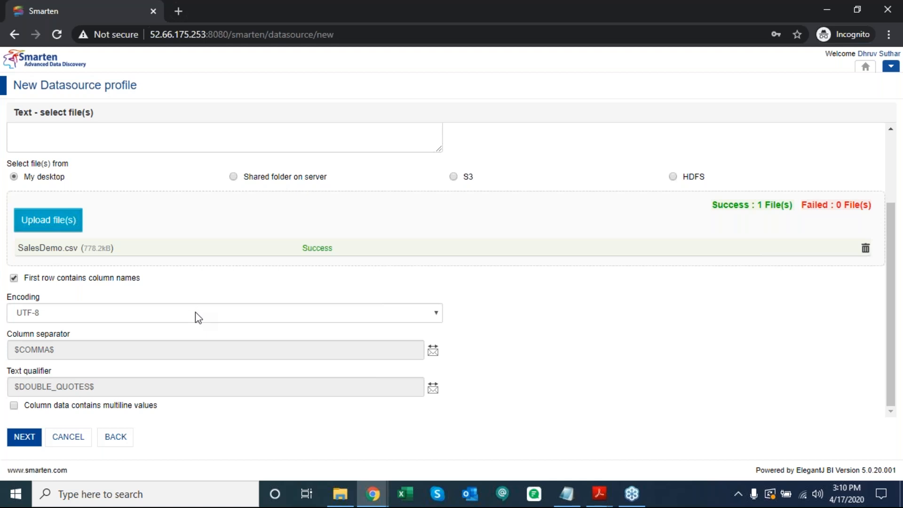
{"action": "left_click", "coordinate": [434, 351]}
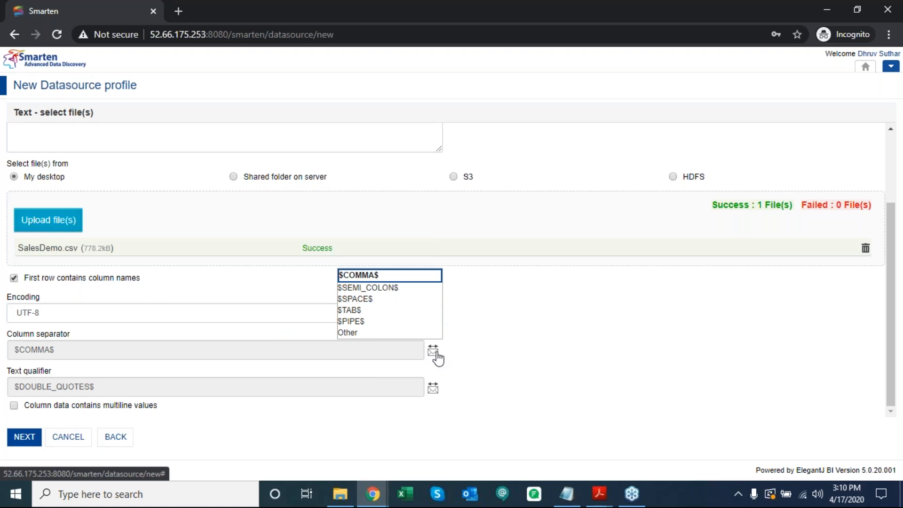
{"action": "left_click", "coordinate": [458, 357]}
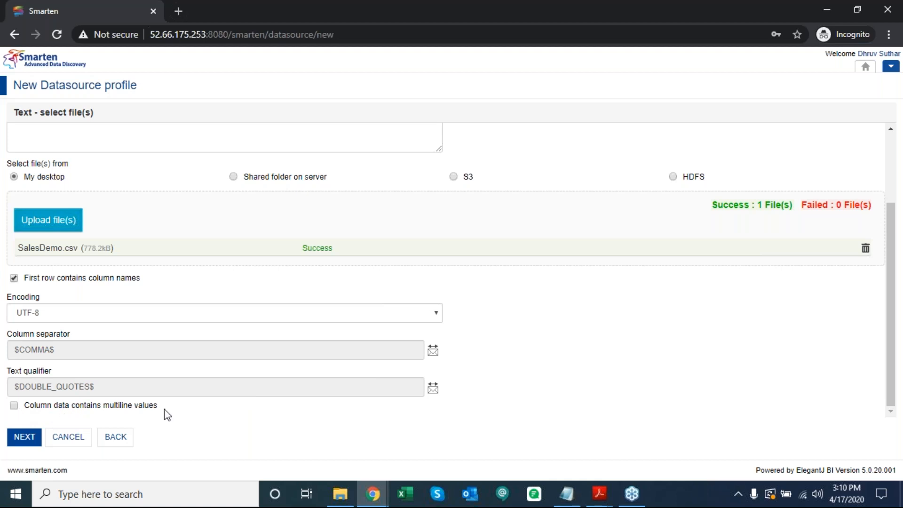
{"action": "left_click", "coordinate": [24, 437]}
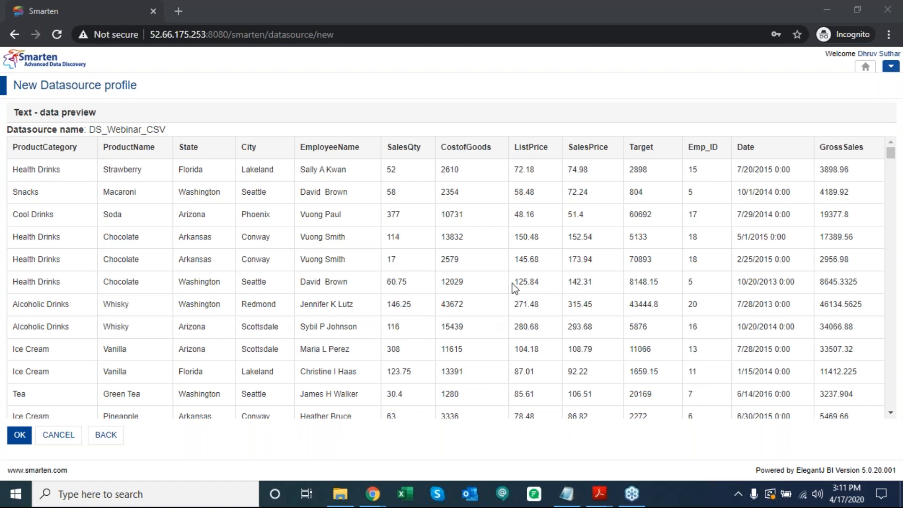
{"action": "left_click", "coordinate": [10, 429]}
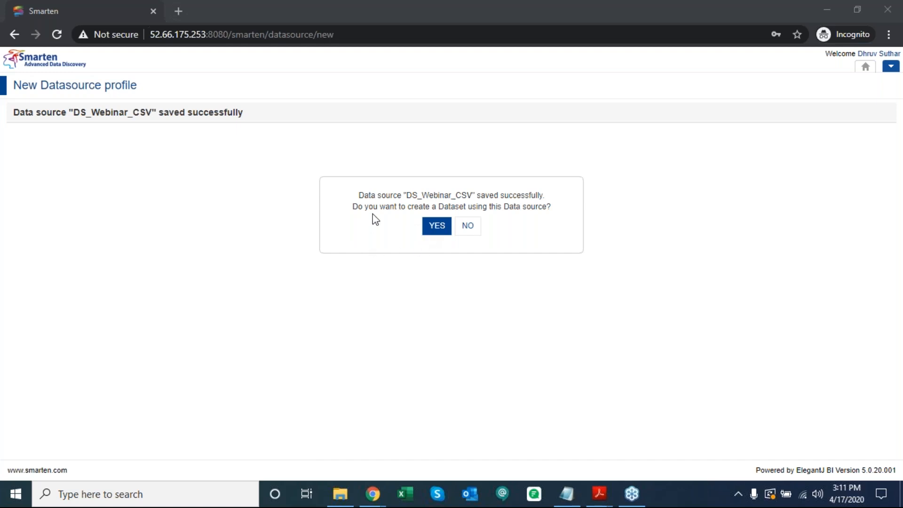
{"action": "left_click", "coordinate": [469, 229]}
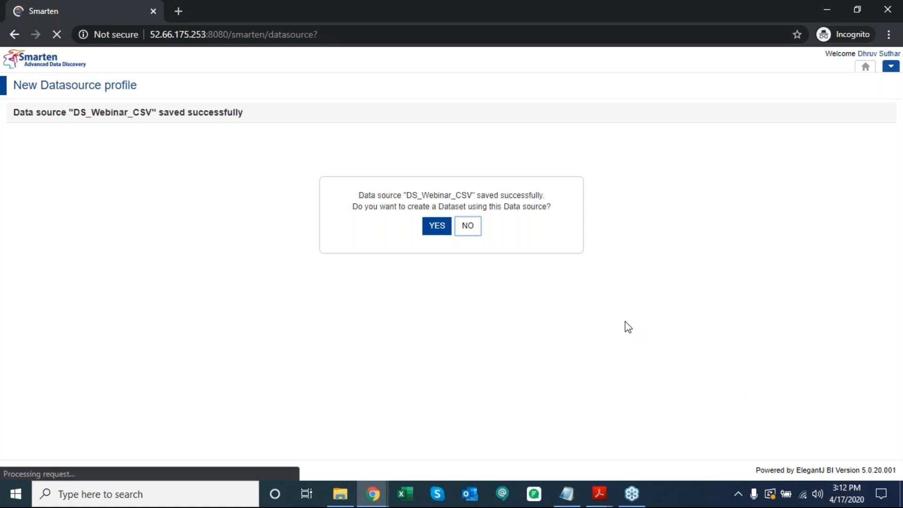
- Start another new datasource profile, again using the Text file type
{"action": "left_click", "coordinate": [879, 66]}
{"action": "mouse_move", "coordinate": [859, 110]}
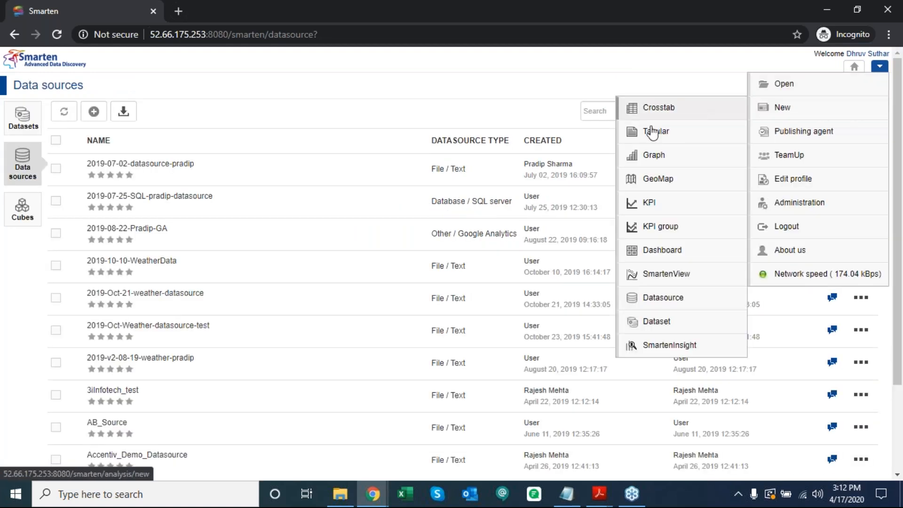
{"action": "left_click", "coordinate": [661, 304]}
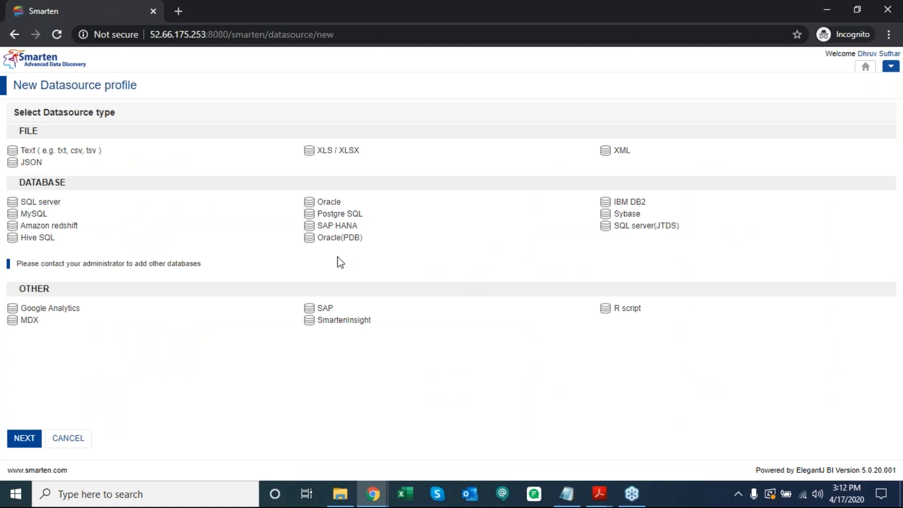
{"action": "left_click", "coordinate": [80, 155]}
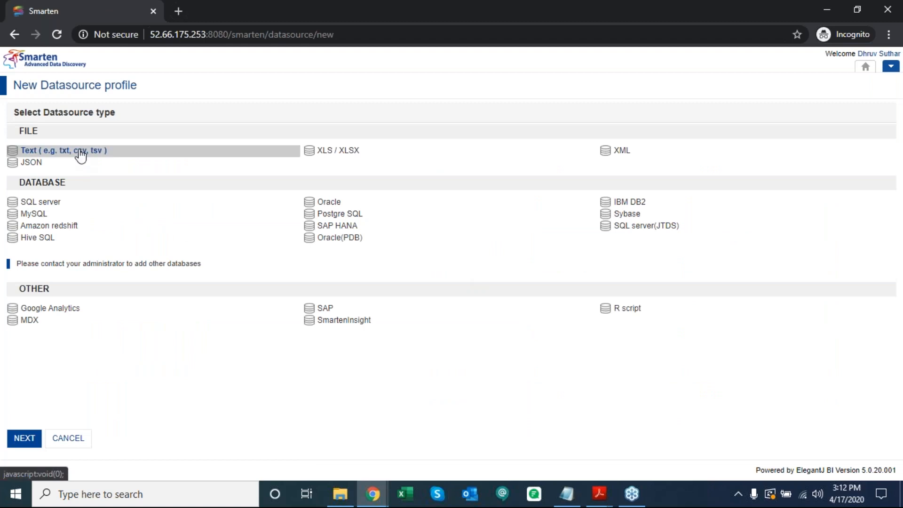
{"action": "left_click", "coordinate": [27, 440]}
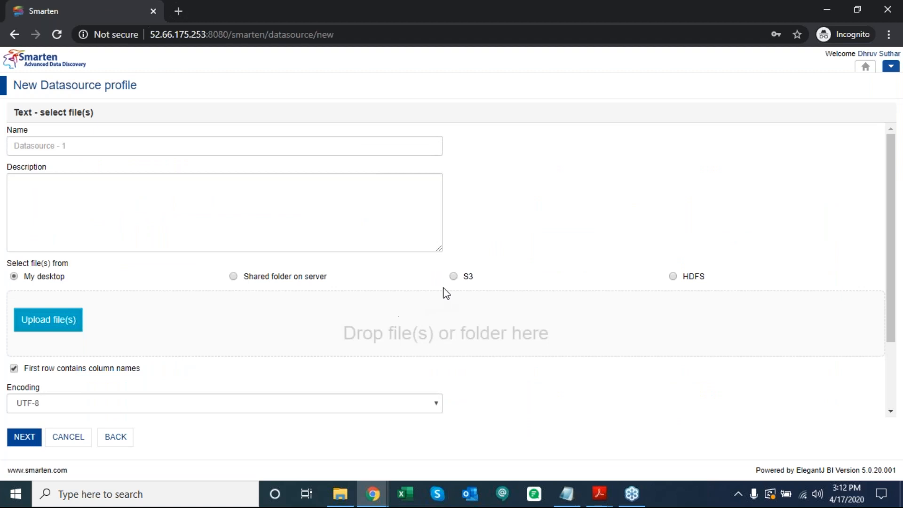
- Set the file source to S3 and name the datasource DS_Webinar_SCV_S3
{"action": "left_click", "coordinate": [453, 276]}
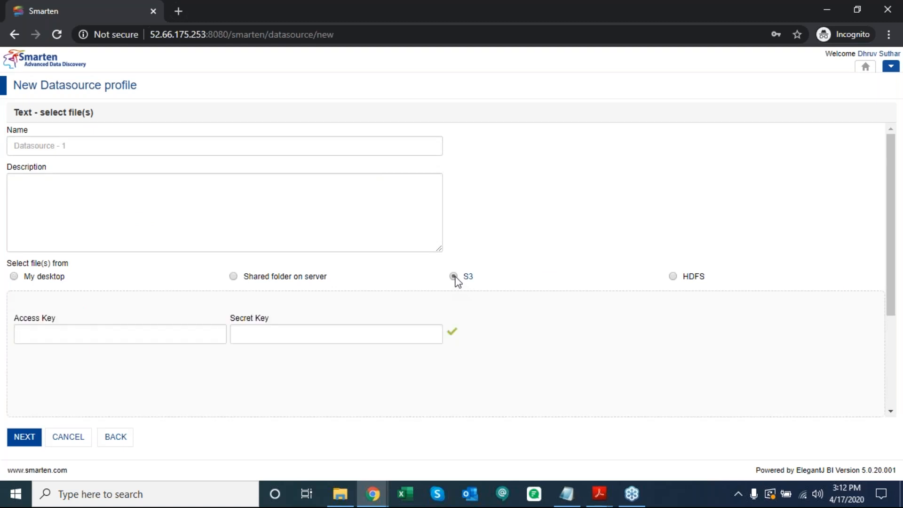
{"action": "left_click", "coordinate": [357, 150]}
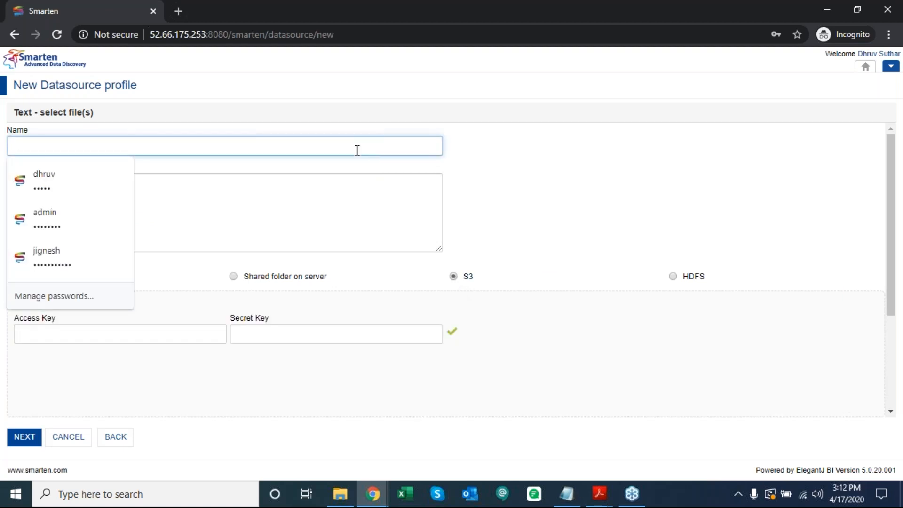
{"action": "type", "text": "DS_Webinar_"}
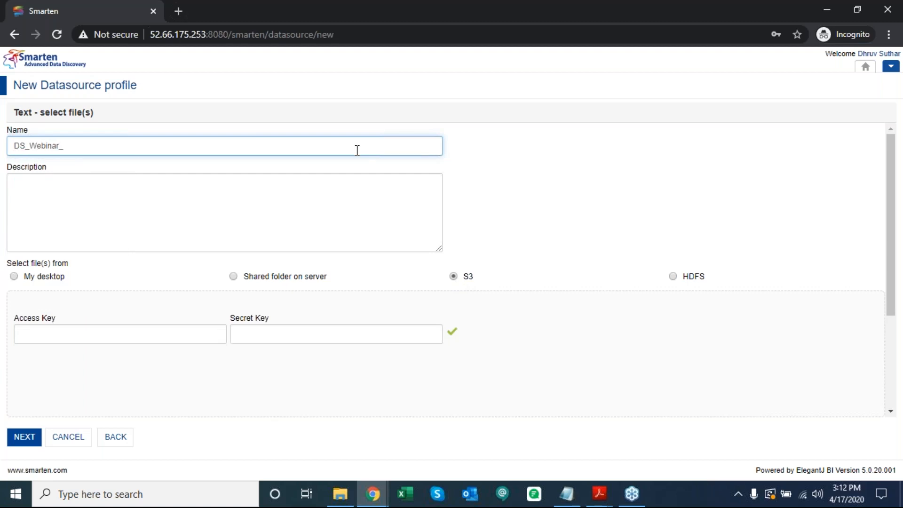
{"action": "type", "text": "SCV_S3"}
- Enter the S3 access key and secret key, and choose the smarten-flightdata bucket
{"action": "key", "text": "alt+Tab"}
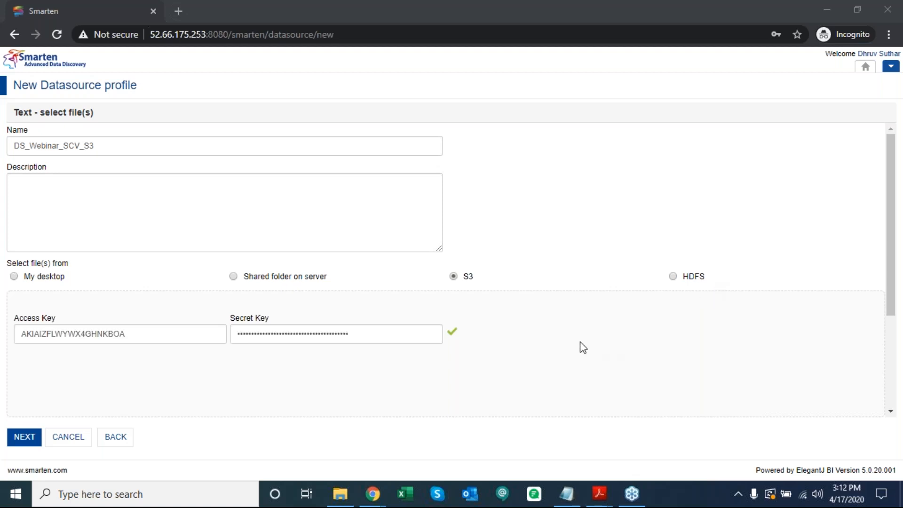
{"action": "left_click", "coordinate": [452, 335]}
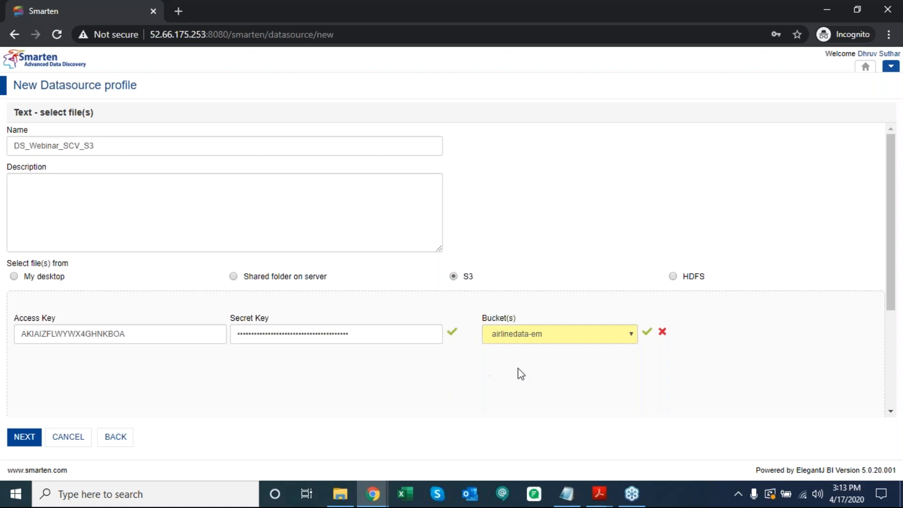
{"action": "left_click", "coordinate": [547, 336]}
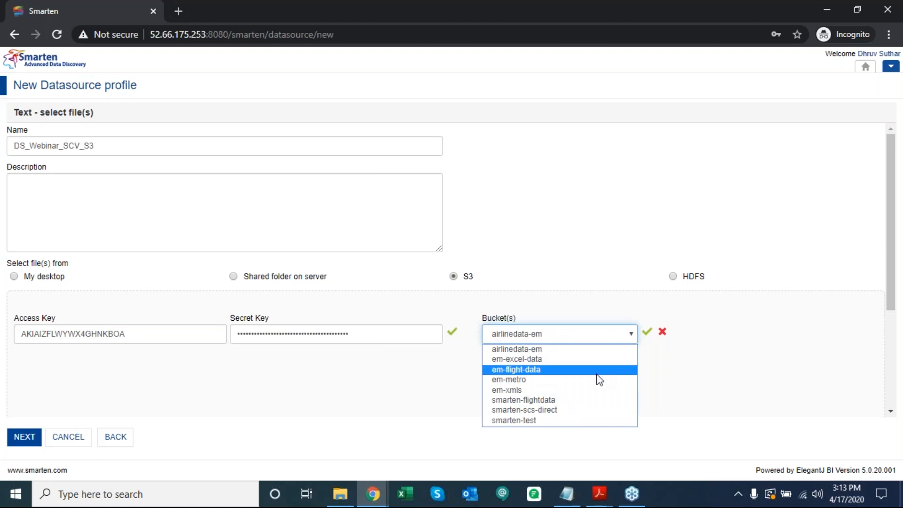
{"action": "left_click", "coordinate": [584, 400]}
{"action": "left_click", "coordinate": [648, 333]}
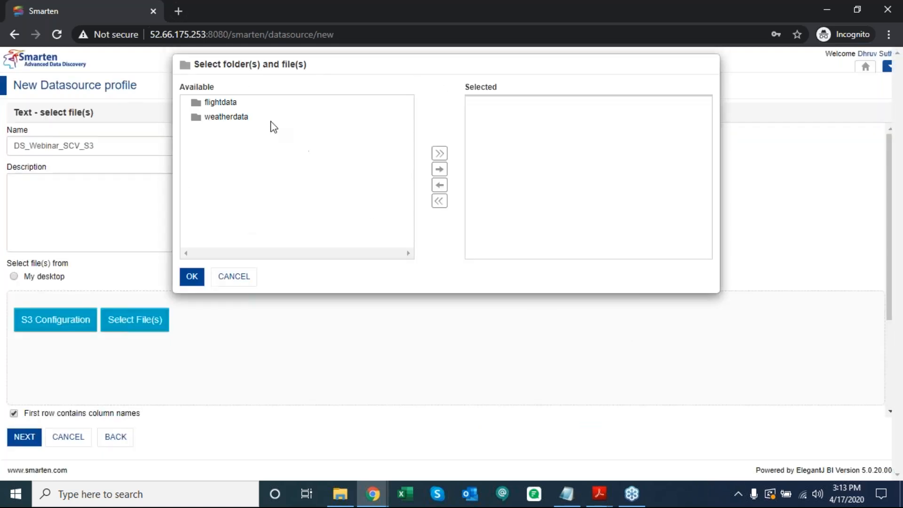
- Add the whole flightdata folder to the selected files and take it out of the selection again
{"action": "left_click", "coordinate": [221, 105]}
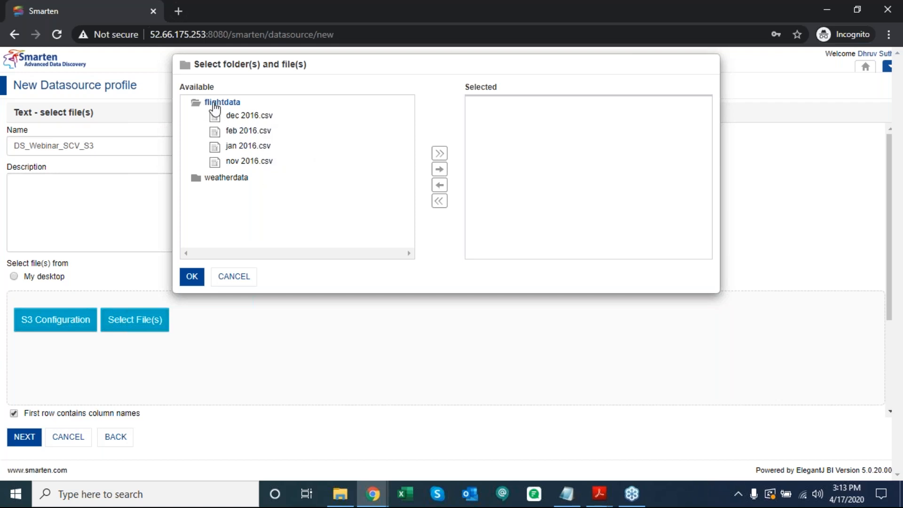
{"action": "left_click", "coordinate": [439, 170]}
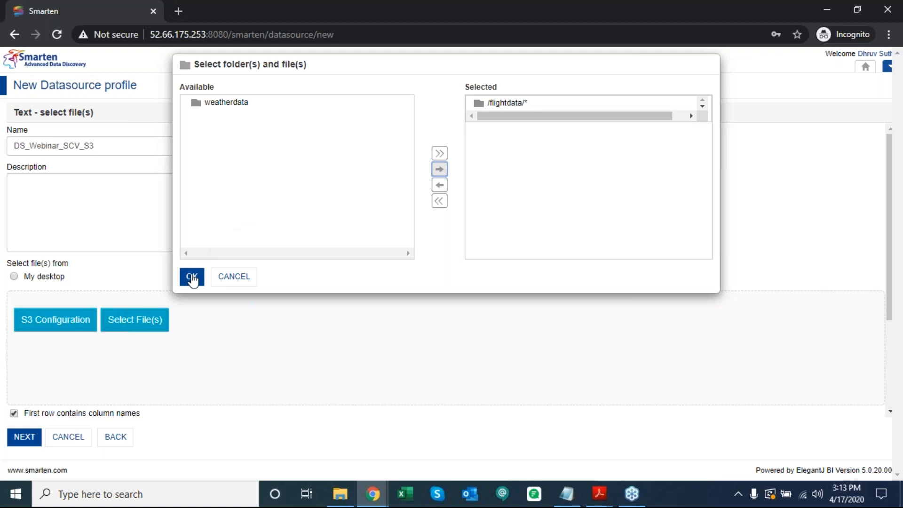
{"action": "left_click", "coordinate": [441, 186]}
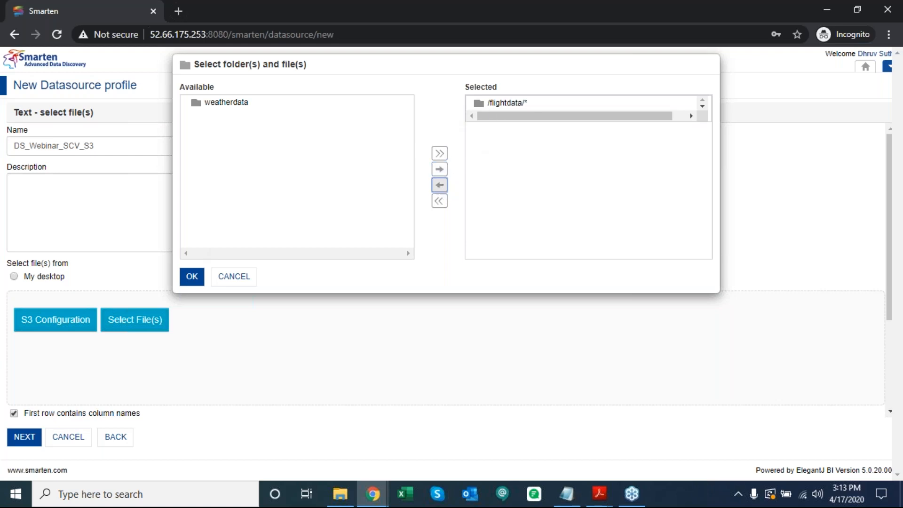
{"action": "left_click", "coordinate": [498, 109]}
{"action": "left_click", "coordinate": [440, 186]}
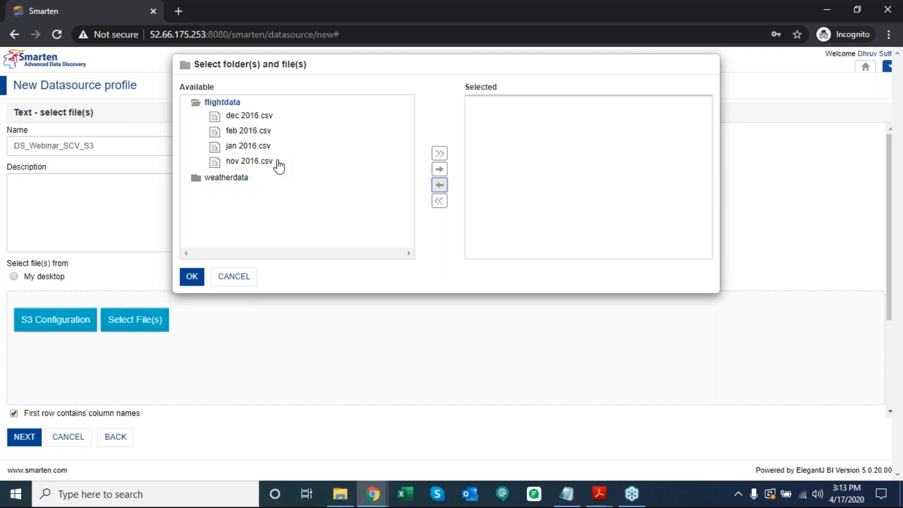
- Add the whole flightdata folder as the datasource's file source, and delete that folder entry from the file list again
{"action": "left_click", "coordinate": [232, 104]}
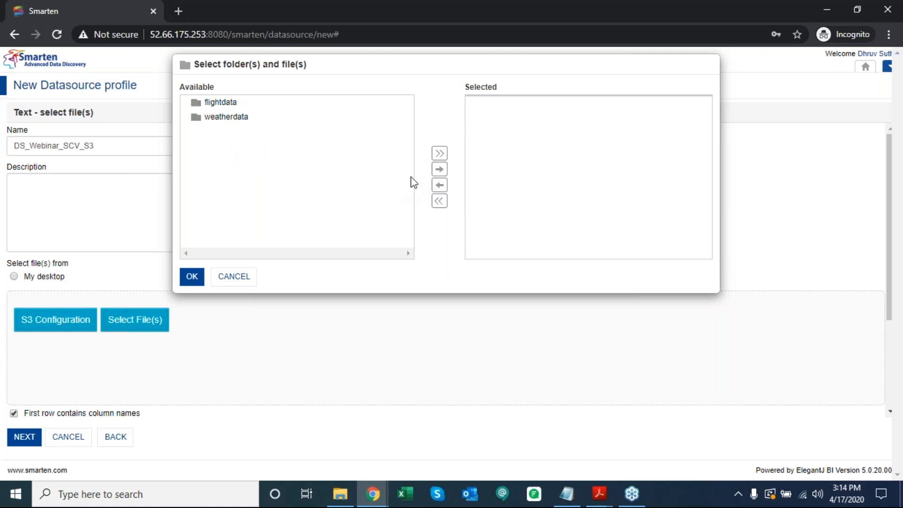
{"action": "left_click", "coordinate": [233, 103]}
{"action": "left_click", "coordinate": [439, 169]}
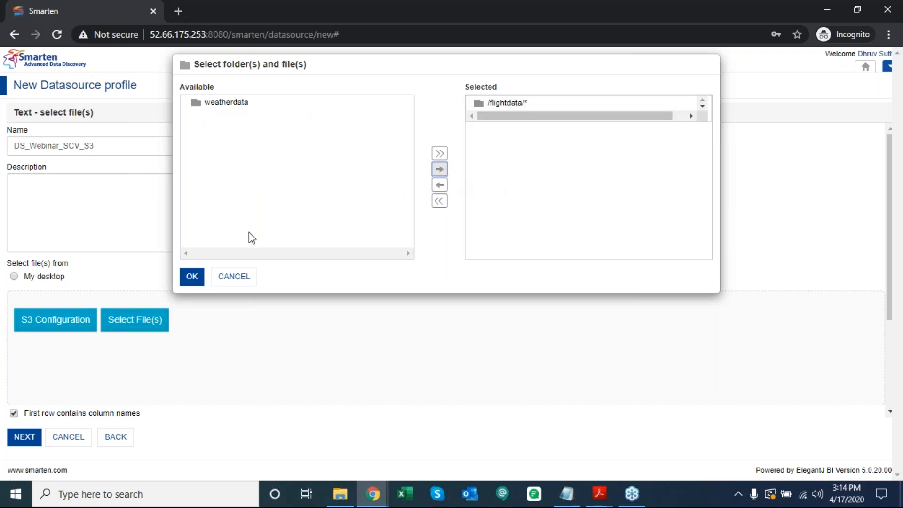
{"action": "left_click", "coordinate": [192, 278]}
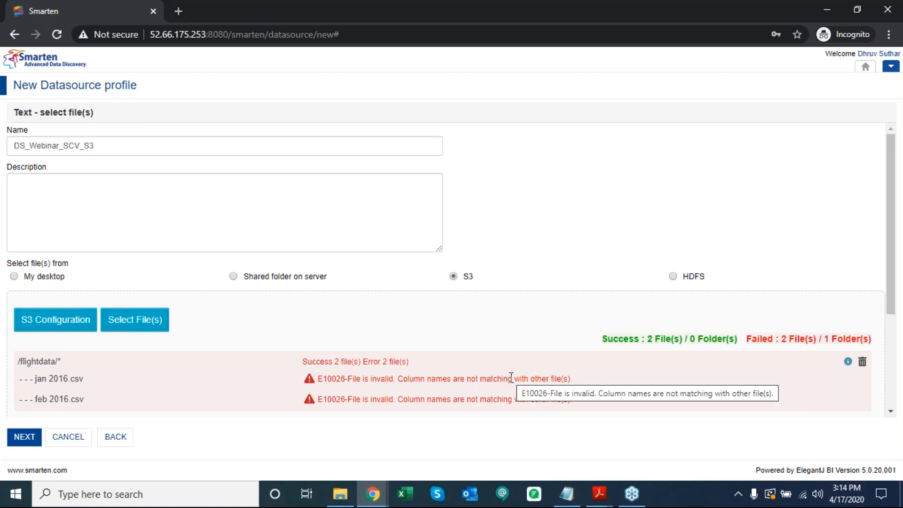
{"action": "left_click", "coordinate": [857, 189]}
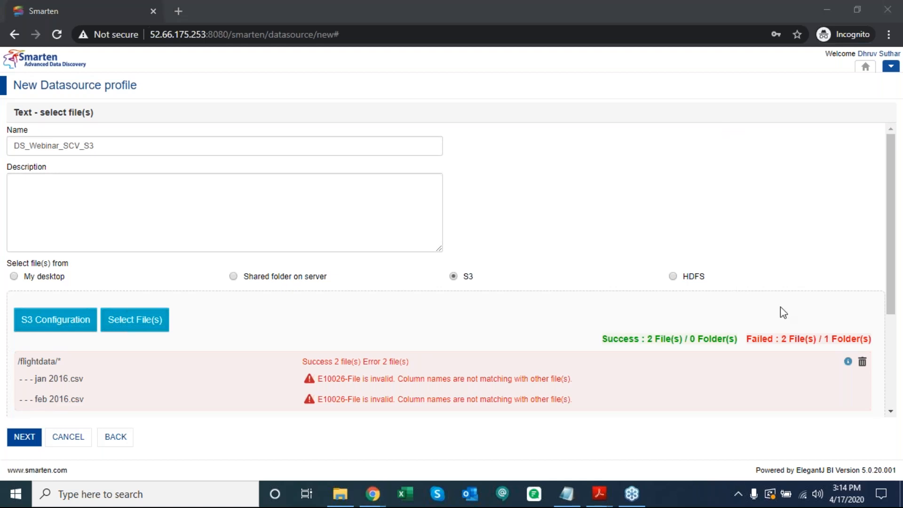
{"action": "left_click", "coordinate": [865, 363]}
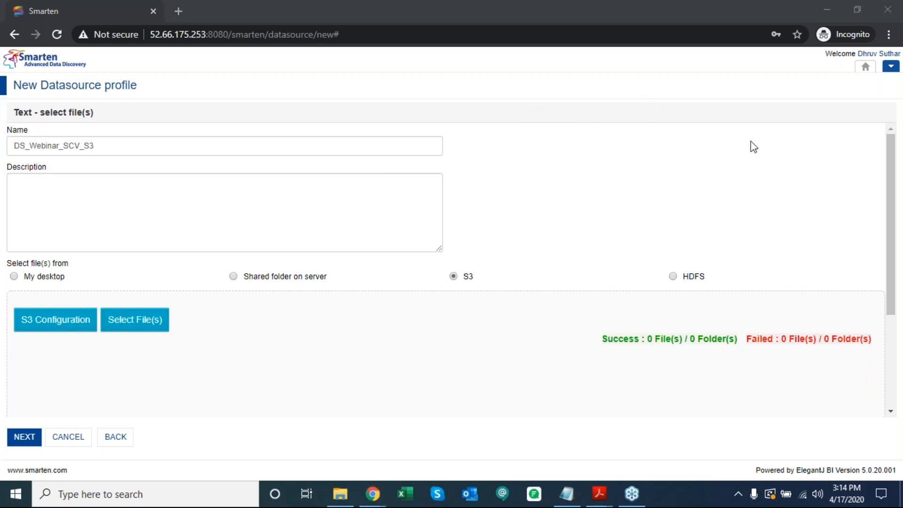
- Reconfirm the S3 configuration with the smarten-flightdata bucket and add dec 2016.csv and nov 2016.csv from the flightdata folder
{"action": "left_click", "coordinate": [53, 324]}
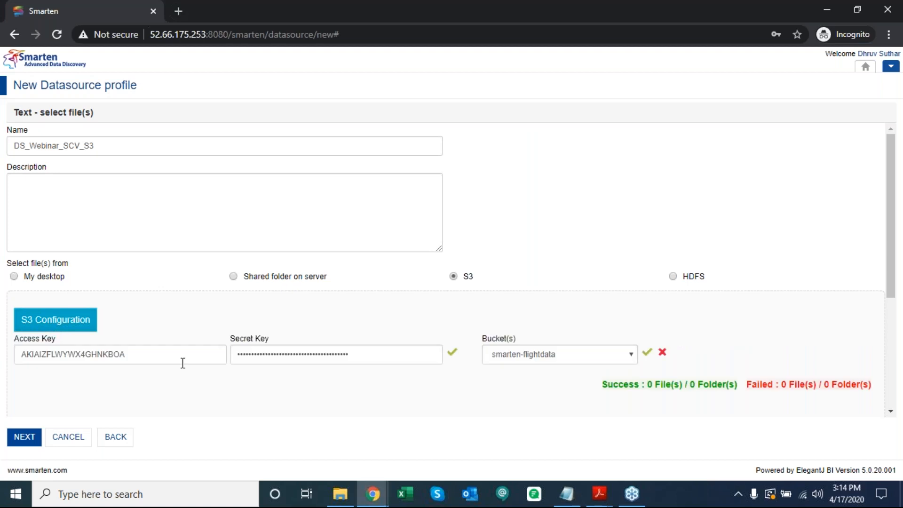
{"action": "left_click", "coordinate": [647, 354]}
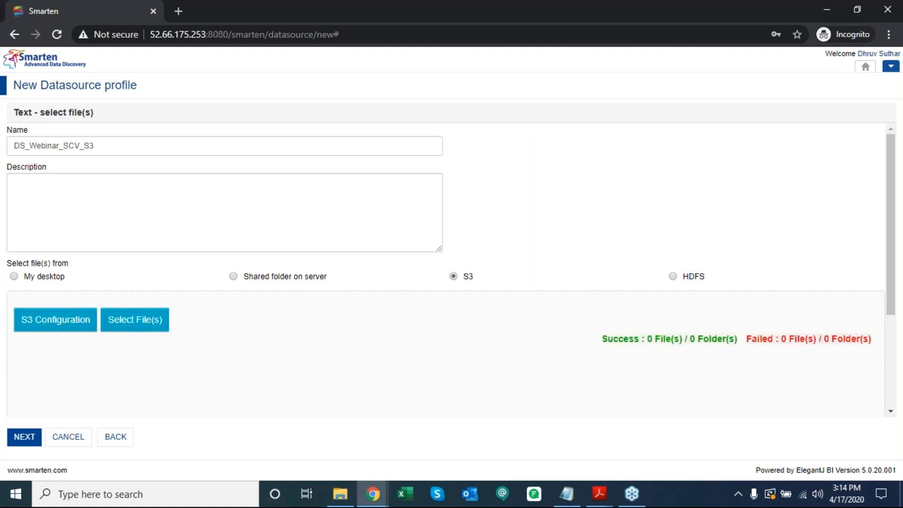
{"action": "left_click", "coordinate": [113, 324]}
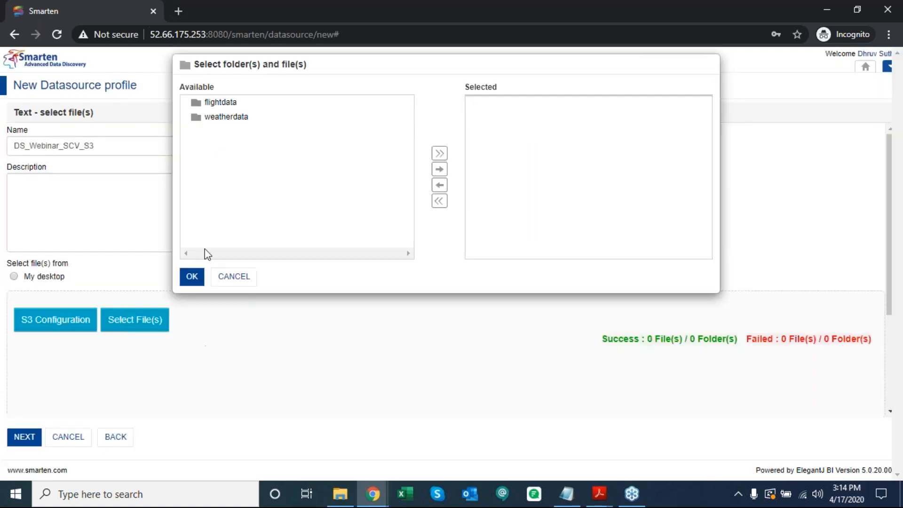
{"action": "left_click", "coordinate": [218, 103]}
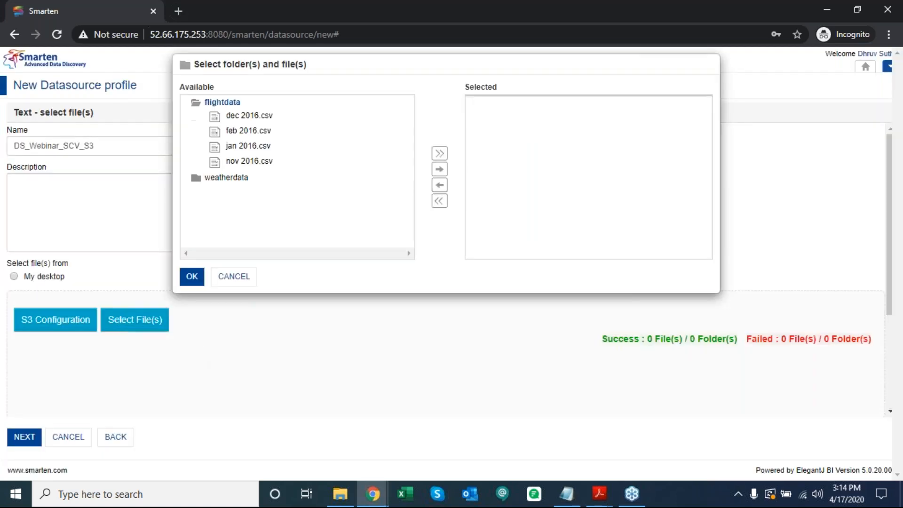
{"action": "left_click", "coordinate": [255, 116]}
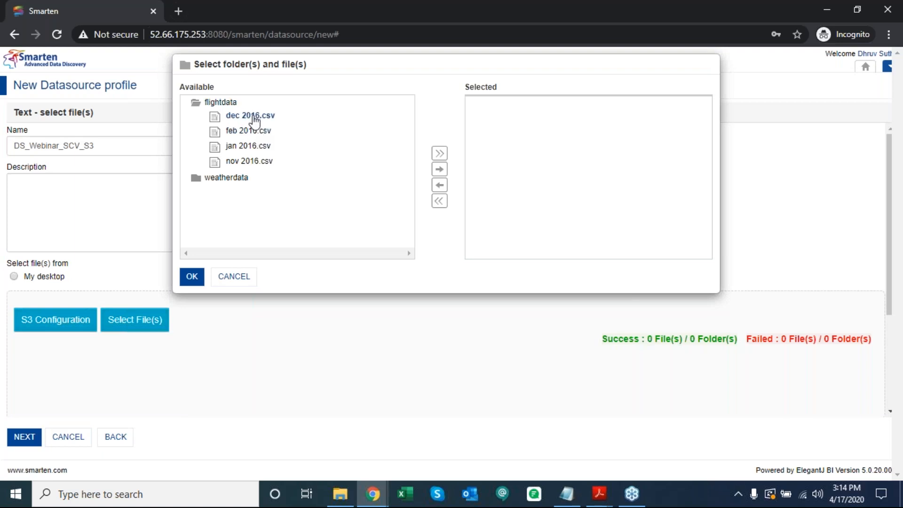
{"action": "left_click", "coordinate": [439, 169]}
{"action": "left_click", "coordinate": [250, 146]}
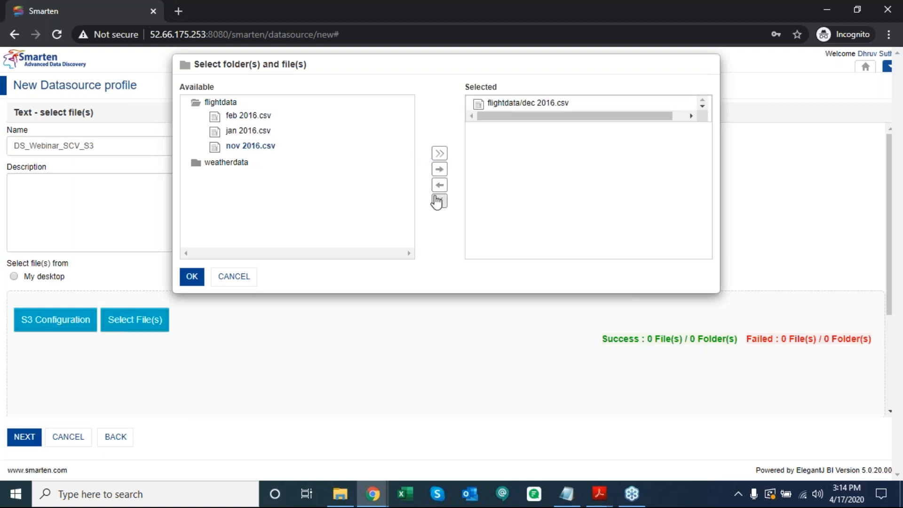
{"action": "left_click", "coordinate": [440, 170]}
{"action": "left_click", "coordinate": [190, 276]}
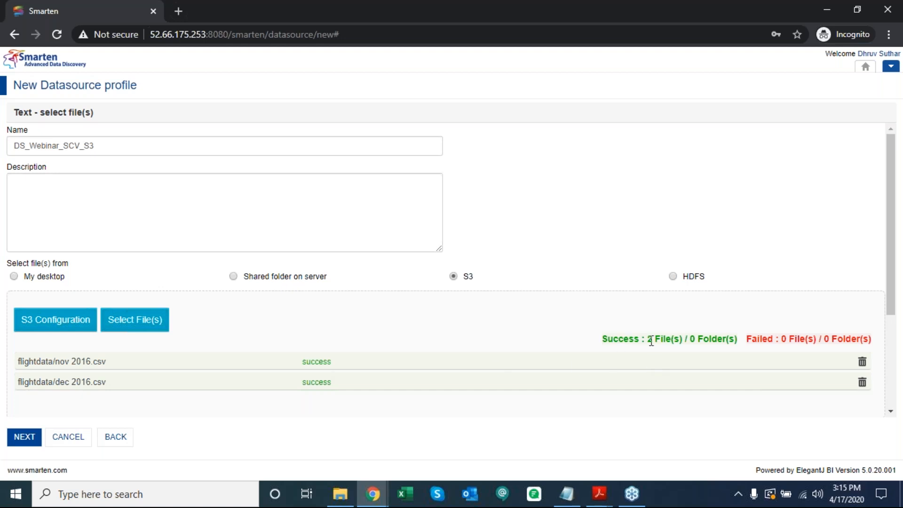
- Preview the combined flight data and save the DS_Webinar_SCV_S3 datasource
{"action": "left_click", "coordinate": [23, 435]}
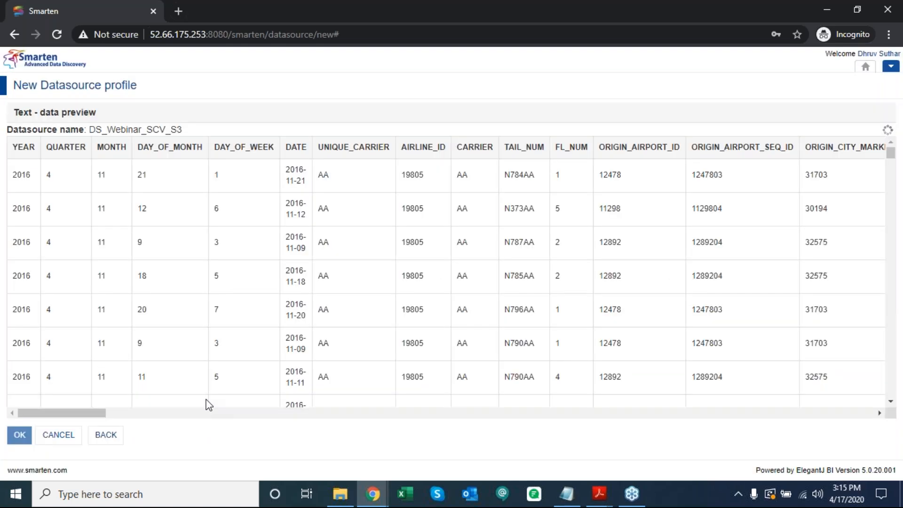
{"action": "left_click_drag", "start_coordinate": [94, 413], "coordinate": [80, 392]}
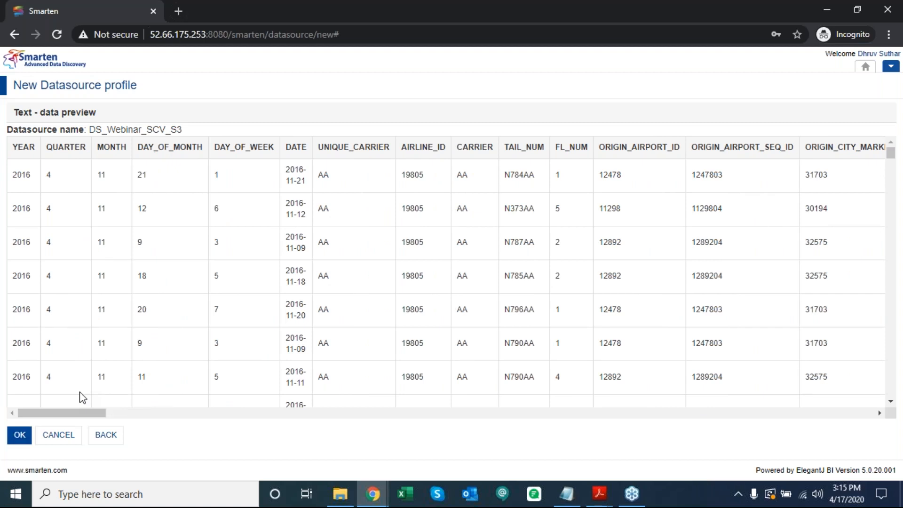
{"action": "left_click", "coordinate": [20, 434]}
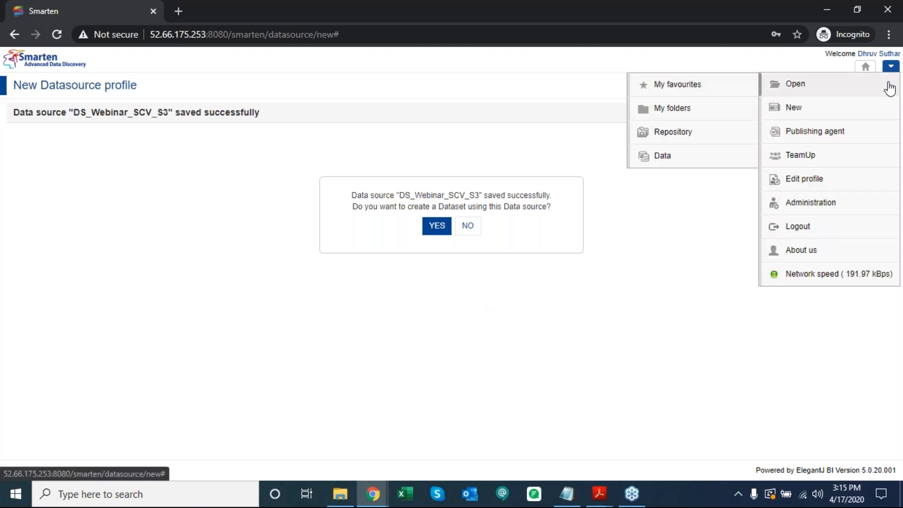
- Start a new datasource profile with the XLS / XLSX file type
{"action": "mouse_move", "coordinate": [795, 107]}
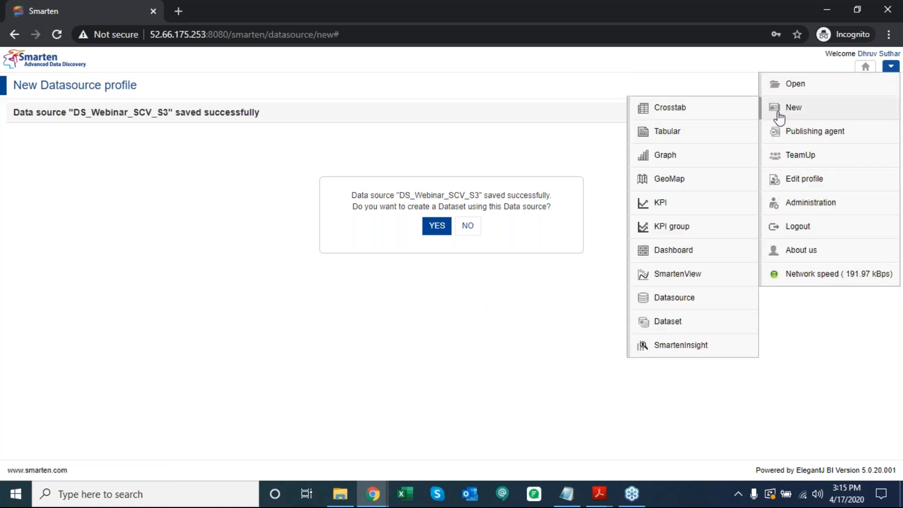
{"action": "left_click", "coordinate": [650, 301]}
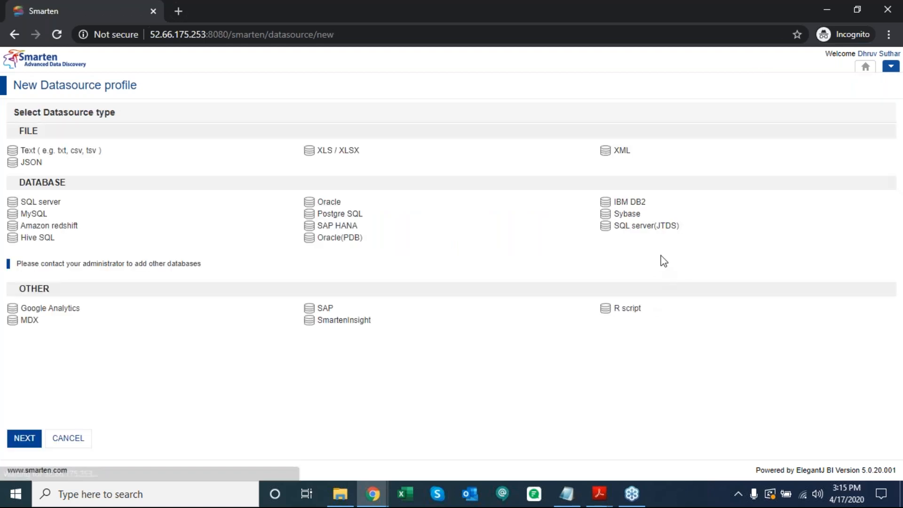
{"action": "left_click", "coordinate": [342, 151]}
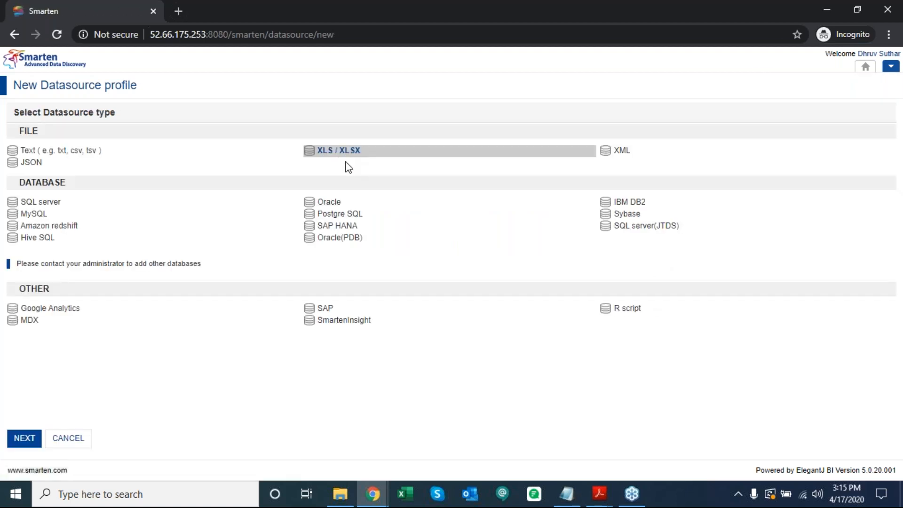
{"action": "left_click", "coordinate": [24, 439]}
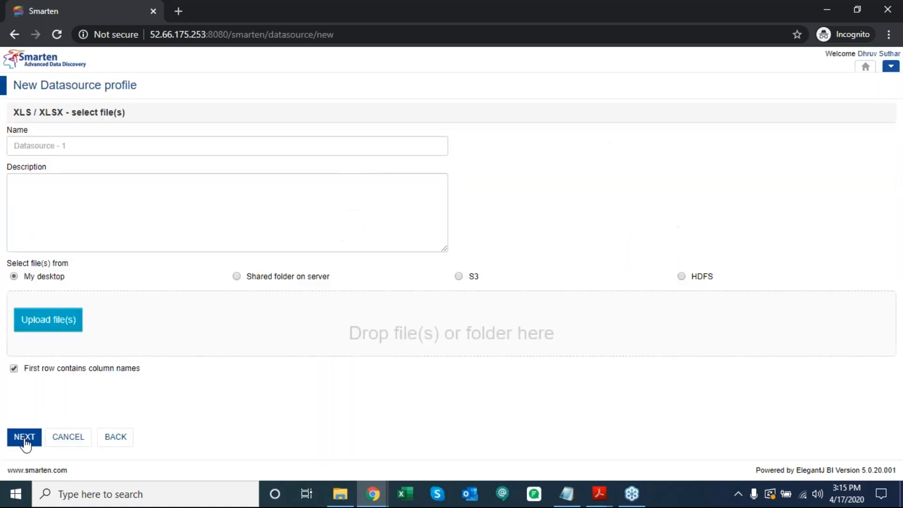
- Name the datasource DS_Webinar_XLS and set the file source to the shared folder on the server
{"action": "left_click", "coordinate": [238, 141]}
{"action": "type", "text": "DS_Ex"}
{"action": "key", "text": "BackSpace"}
{"action": "key", "text": "BackSpace"}
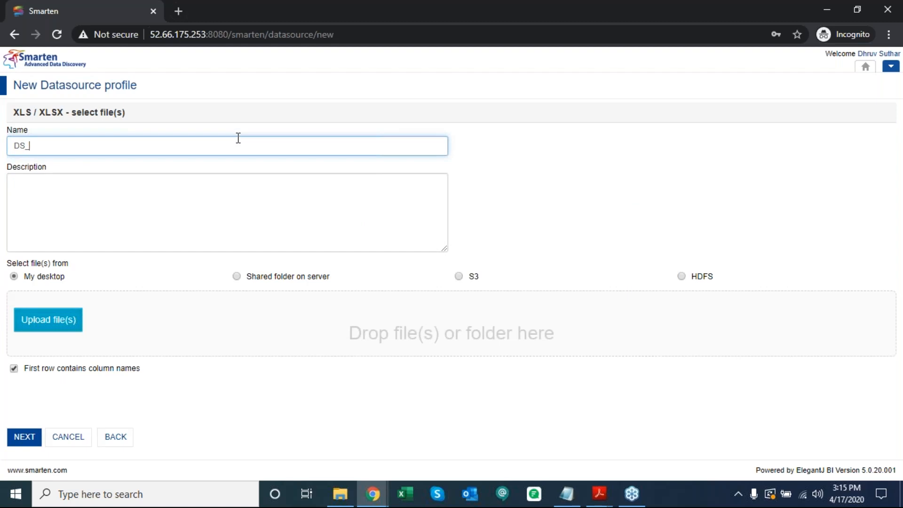
{"action": "type", "text": "XLS_"}
{"action": "key", "text": "Home"}
{"action": "key", "text": "Right"}
{"action": "key", "text": "Right"}
{"action": "type", "text": "_Webinar"}
{"action": "key", "text": "End"}
{"action": "key", "text": "BackSpace"}
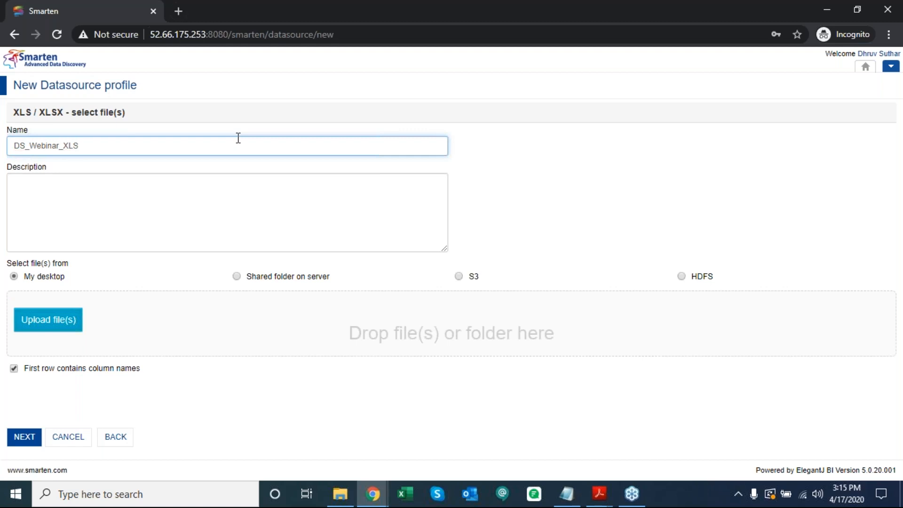
{"action": "left_click", "coordinate": [237, 278]}
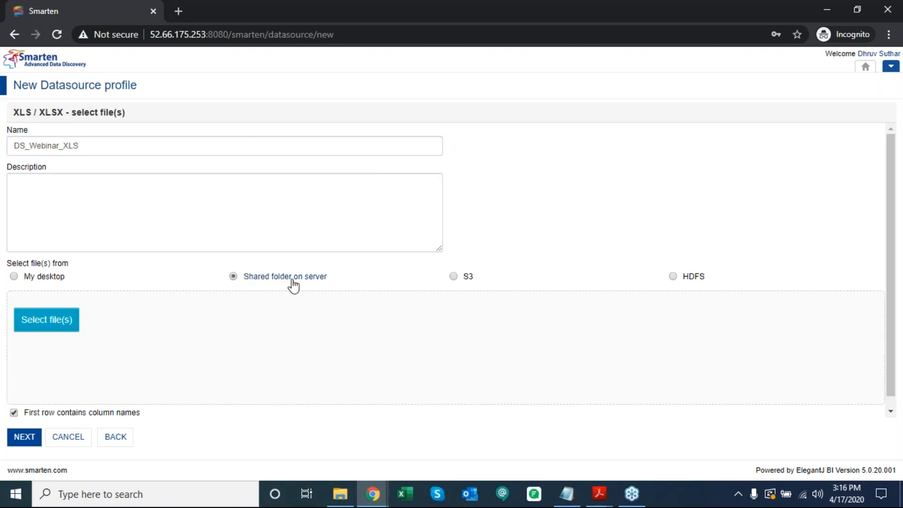
- Add System_Events_02Apr2020.xlsx, System_Events_13Apr2020.xlsx and System_Events_10Apr2020.xlsx from the EM_VPN_LOGS folder as the datasource files
{"action": "left_click", "coordinate": [62, 328]}
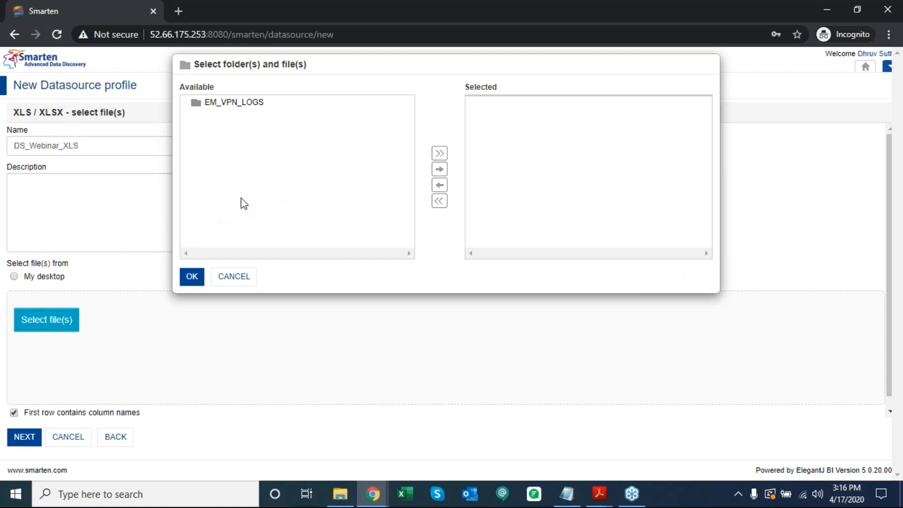
{"action": "left_click", "coordinate": [213, 106]}
{"action": "left_click_drag", "start_coordinate": [413, 182], "coordinate": [333, 127]}
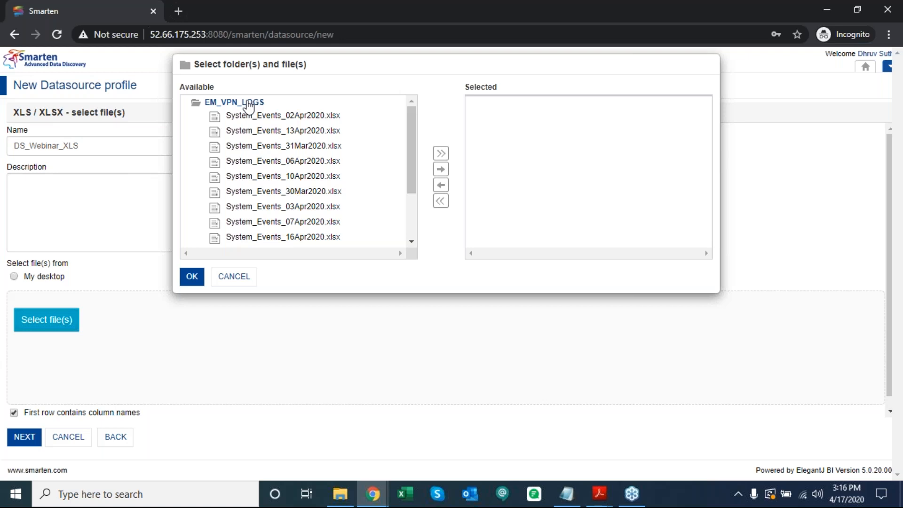
{"action": "left_click", "coordinate": [299, 115]}
{"action": "left_click", "coordinate": [329, 134], "text": "ctrl"}
{"action": "left_click", "coordinate": [441, 170]}
{"action": "left_click", "coordinate": [332, 146]}
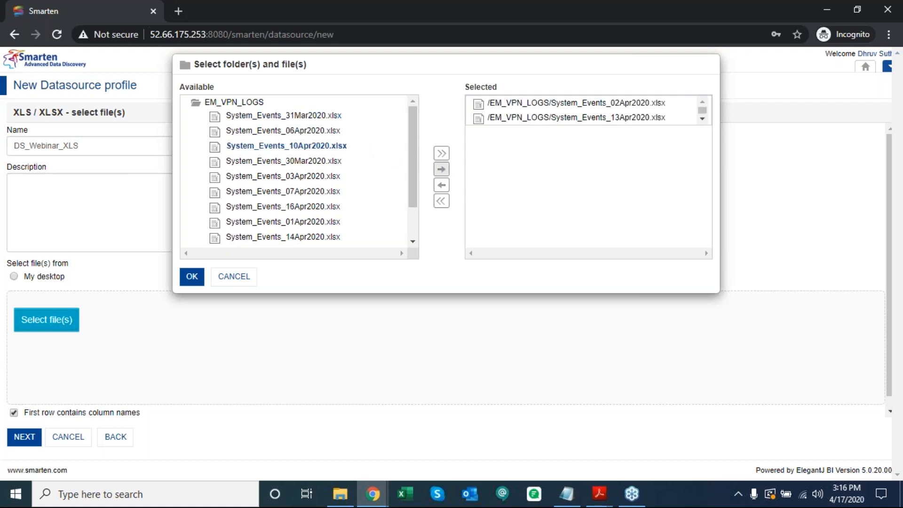
{"action": "left_click", "coordinate": [441, 169]}
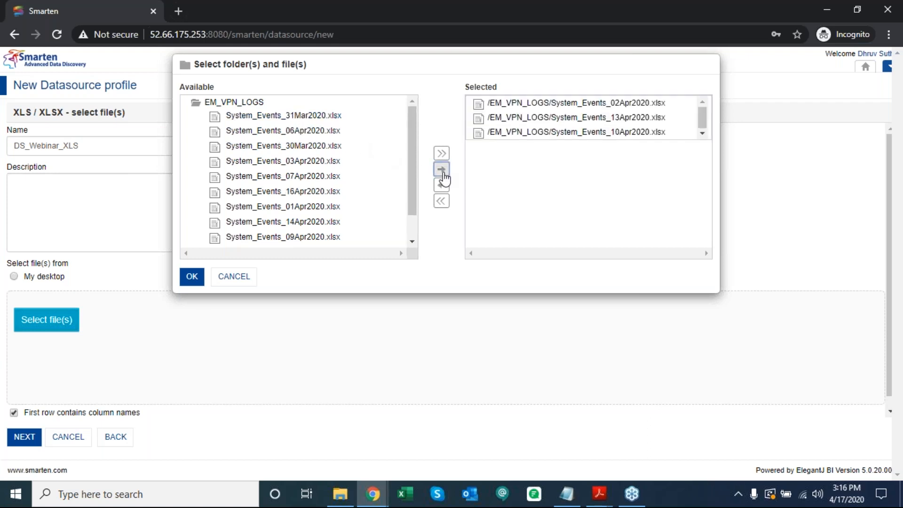
{"action": "left_click", "coordinate": [192, 278]}
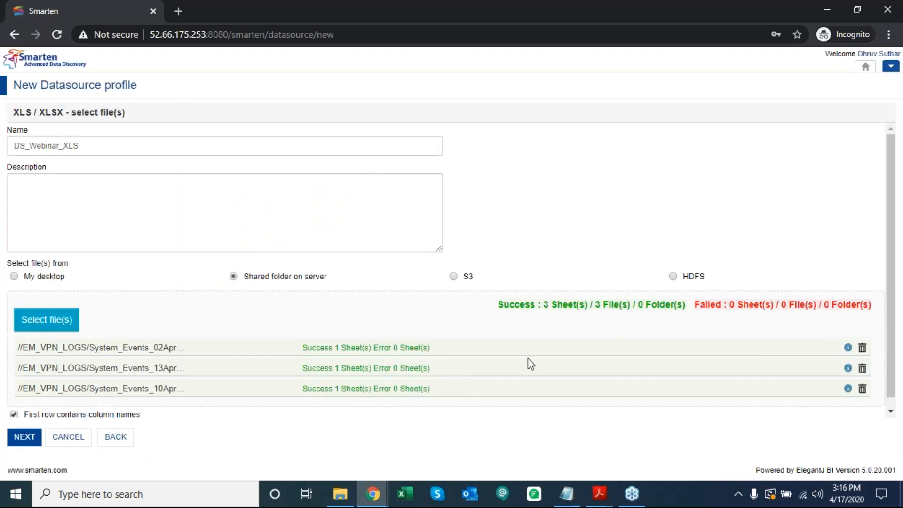
- Preview the system event data and save the DS_Webinar_XLS datasource
{"action": "scroll", "coordinate": [530, 363], "scroll_direction": "down", "scroll_amount": 1}
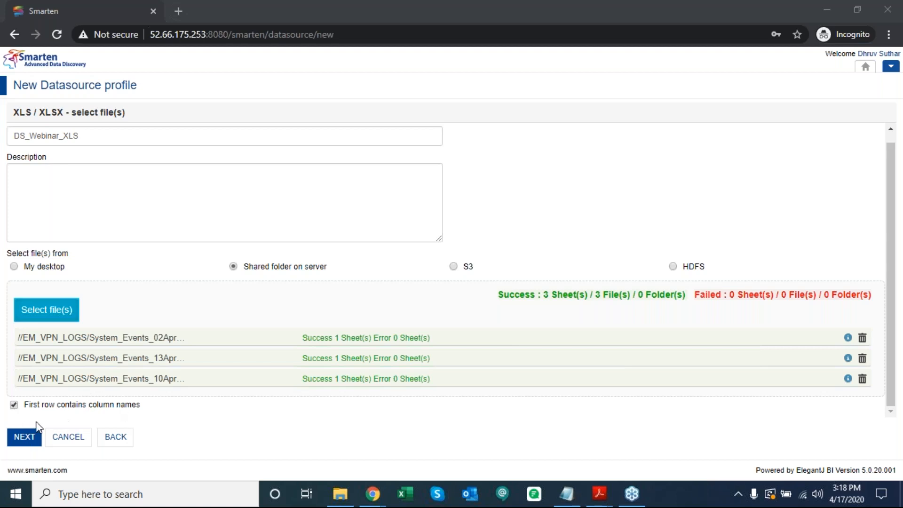
{"action": "left_click", "coordinate": [19, 439]}
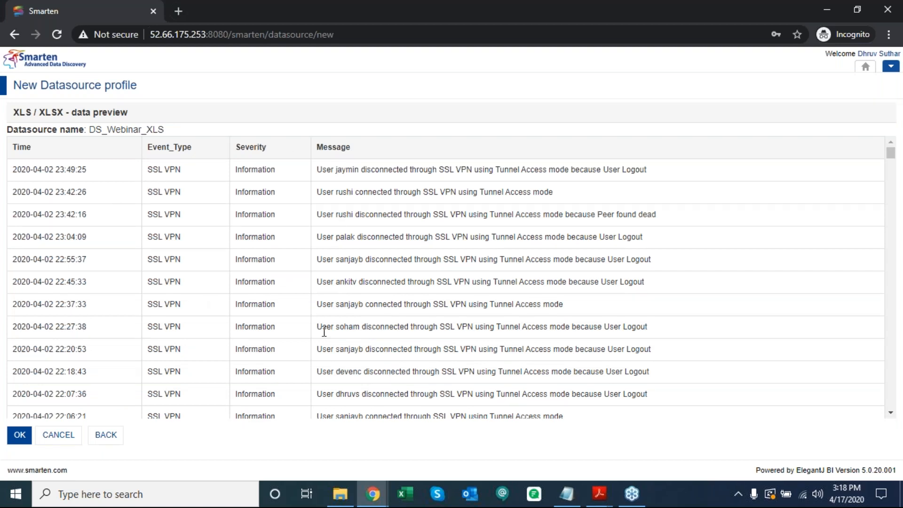
{"action": "left_click", "coordinate": [18, 437]}
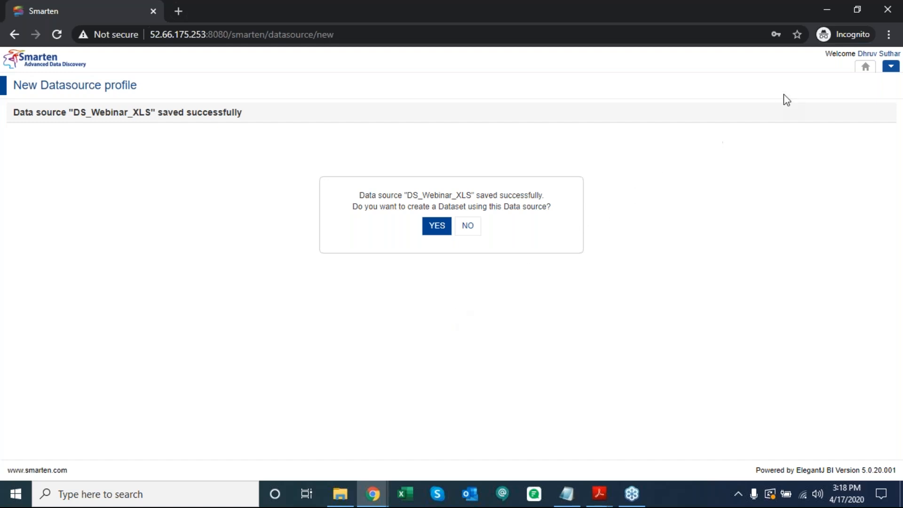
- Start another XLS / XLSX datasource profile and set its file source to the shared folder on the server
{"action": "left_click", "coordinate": [891, 66]}
{"action": "mouse_move", "coordinate": [890, 92]}
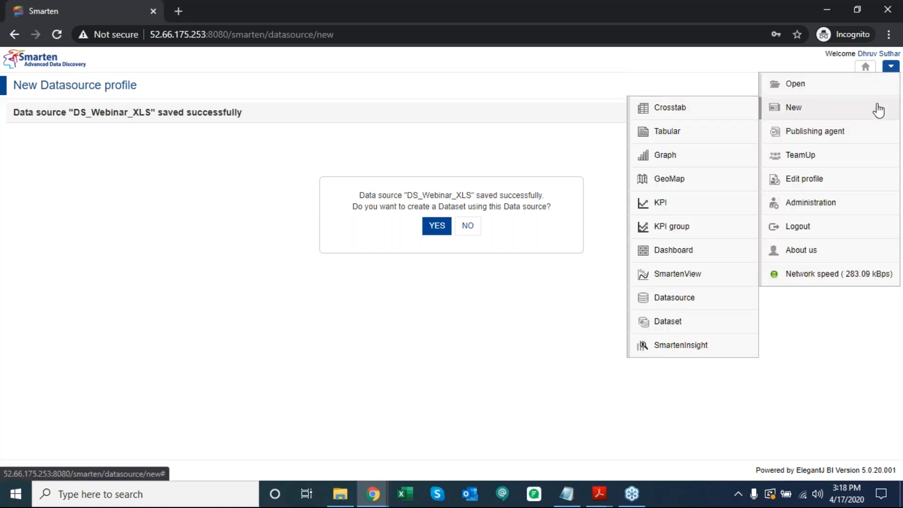
{"action": "mouse_move", "coordinate": [776, 108]}
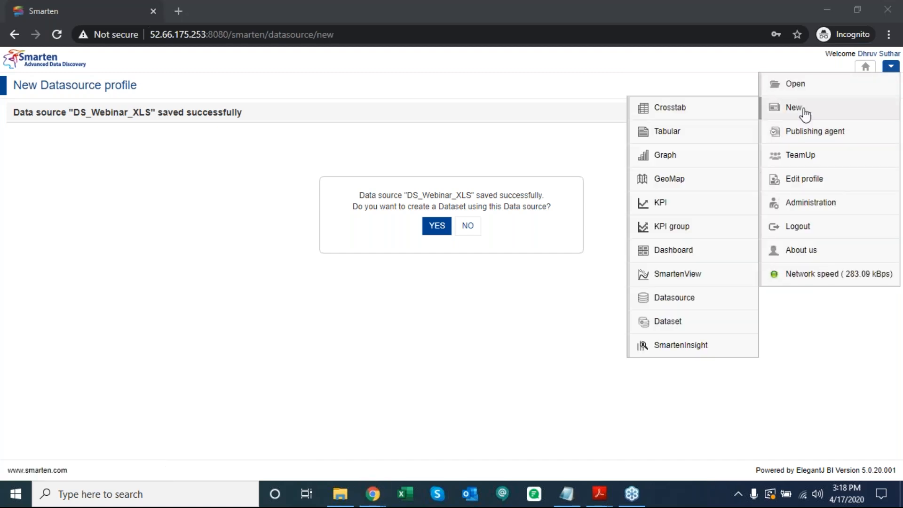
{"action": "left_click", "coordinate": [668, 301]}
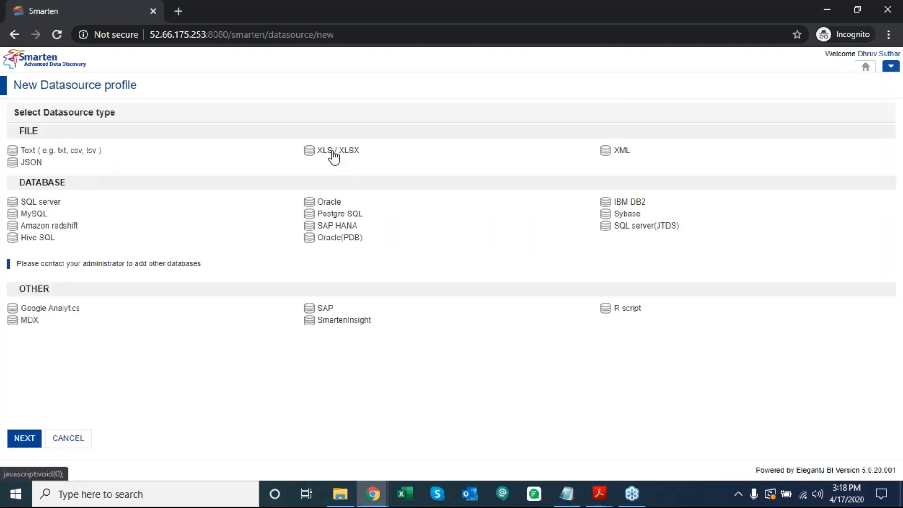
{"action": "left_click", "coordinate": [333, 151]}
{"action": "left_click", "coordinate": [26, 438]}
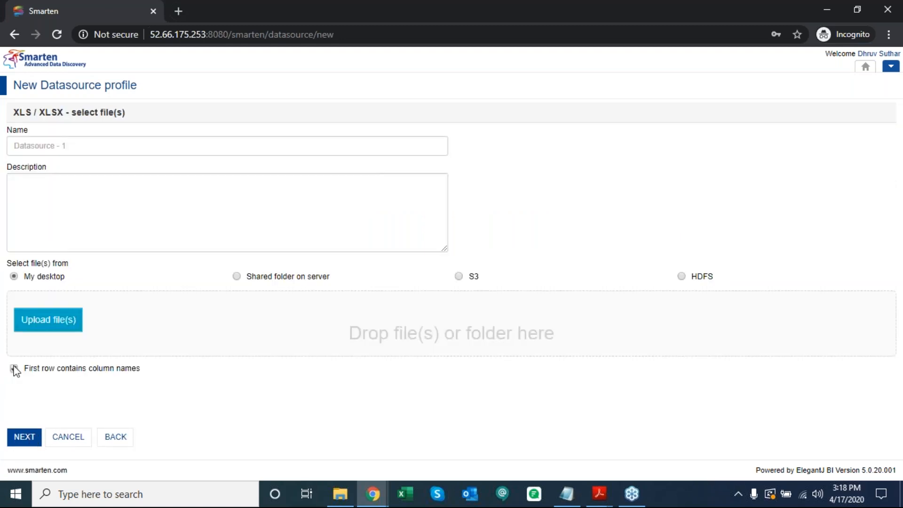
{"action": "left_click", "coordinate": [237, 278]}
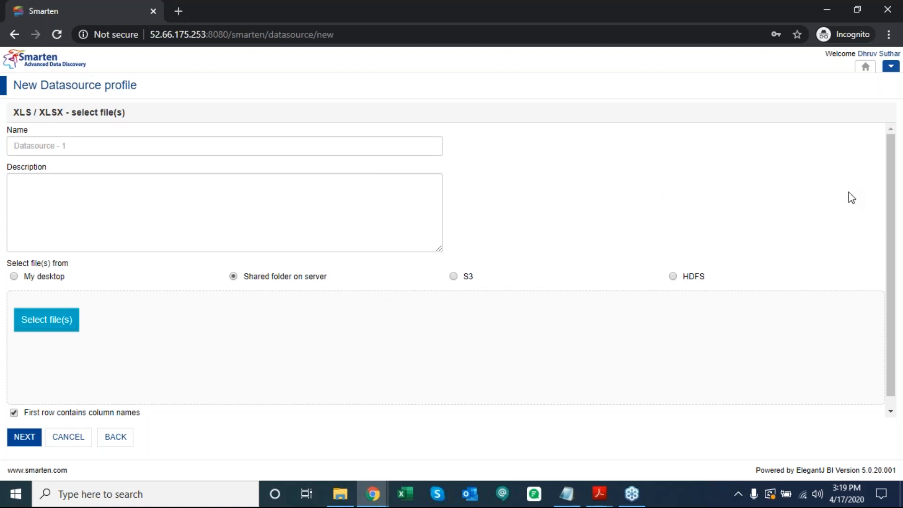
- Check the server shared directory path in the general configuration of the administration settings
{"action": "left_click", "coordinate": [891, 68]}
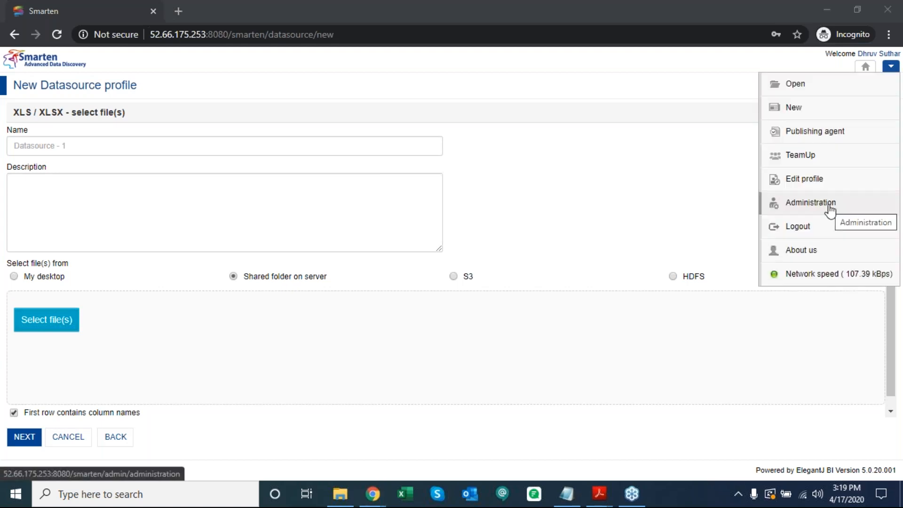
{"action": "left_click", "coordinate": [830, 210]}
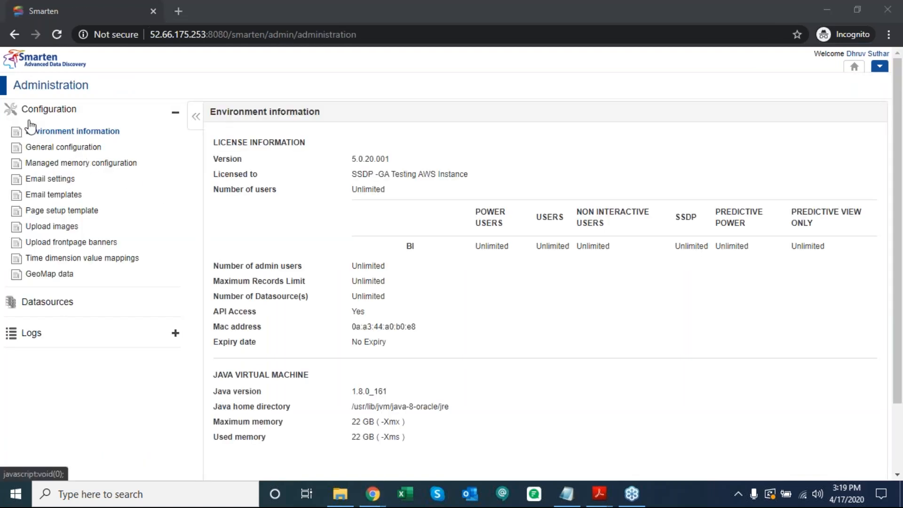
{"action": "left_click", "coordinate": [61, 150]}
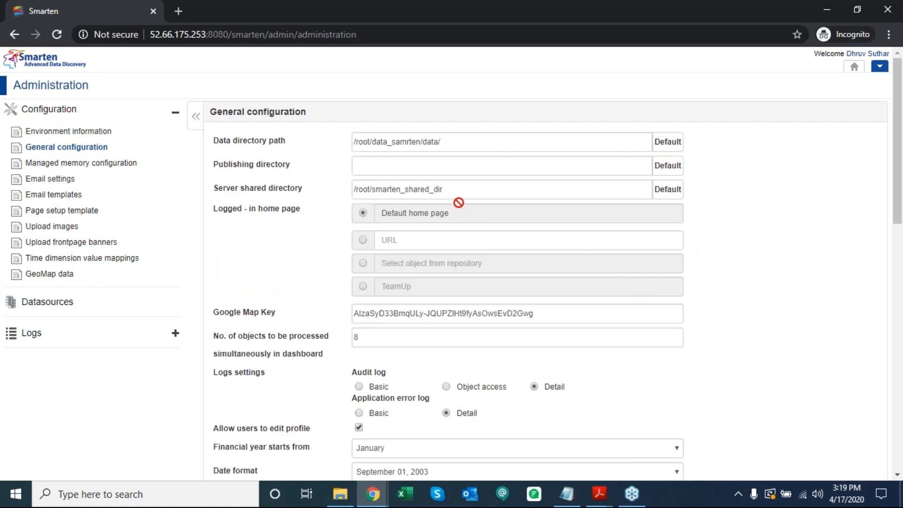
{"action": "left_click_drag", "start_coordinate": [214, 188], "coordinate": [285, 190]}
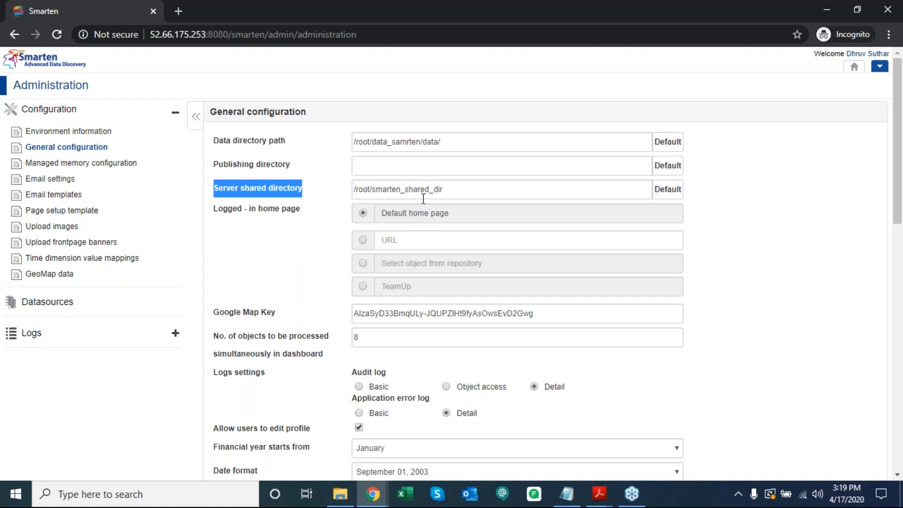
{"action": "left_click", "coordinate": [774, 174]}
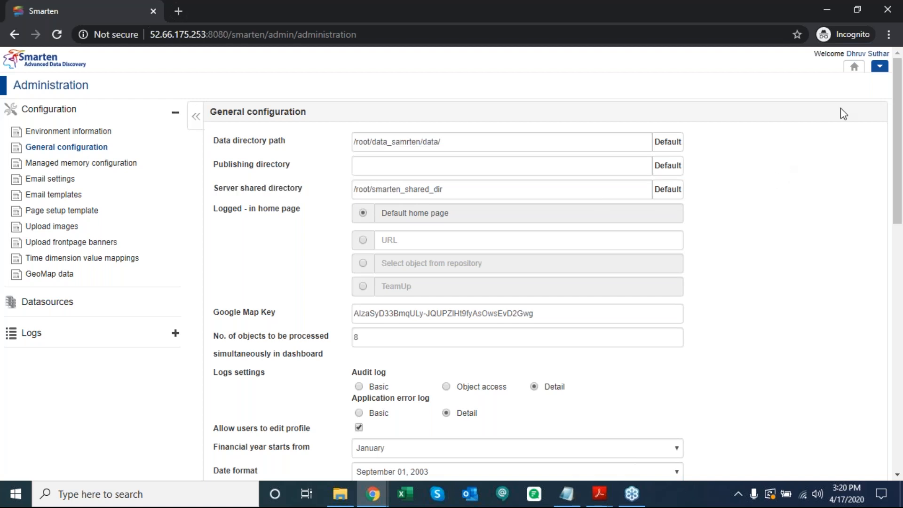
- Start a new XML datasource profile and name it DS_Webinar_XML
{"action": "left_click", "coordinate": [880, 68]}
{"action": "mouse_move", "coordinate": [876, 111]}
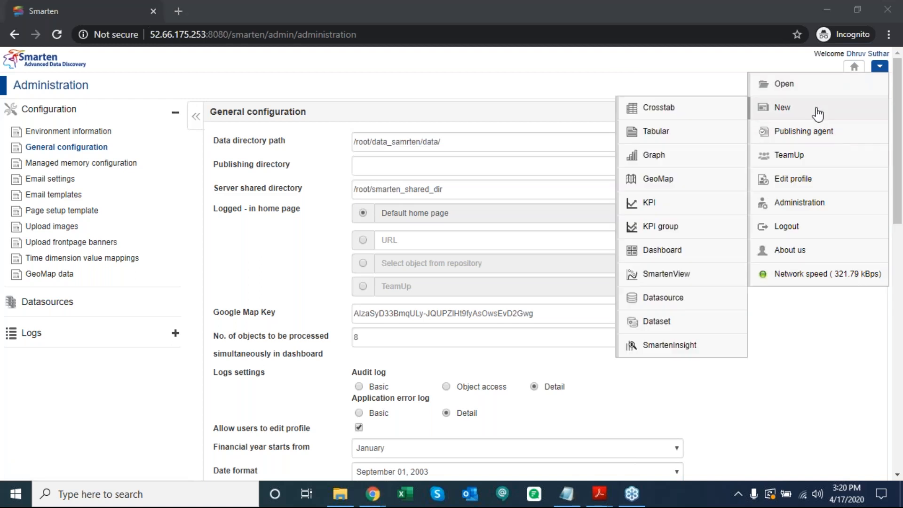
{"action": "left_click", "coordinate": [659, 299]}
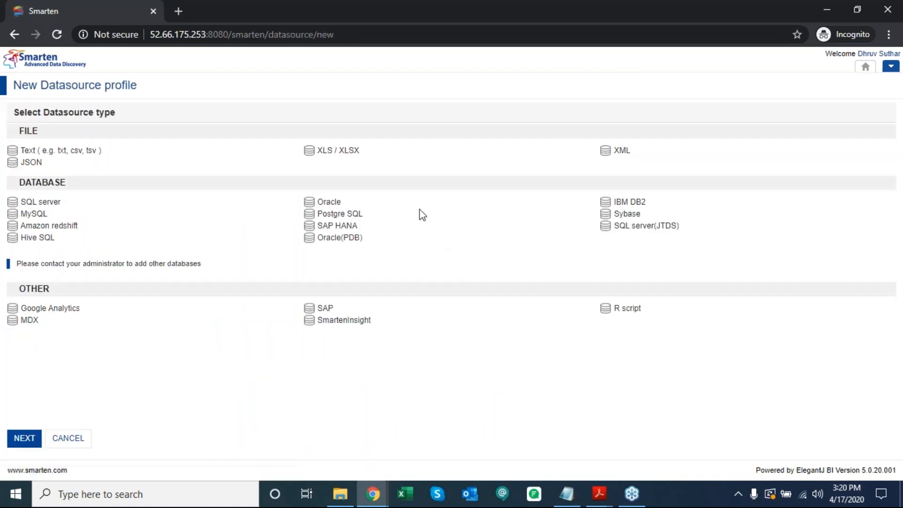
{"action": "left_click", "coordinate": [612, 156]}
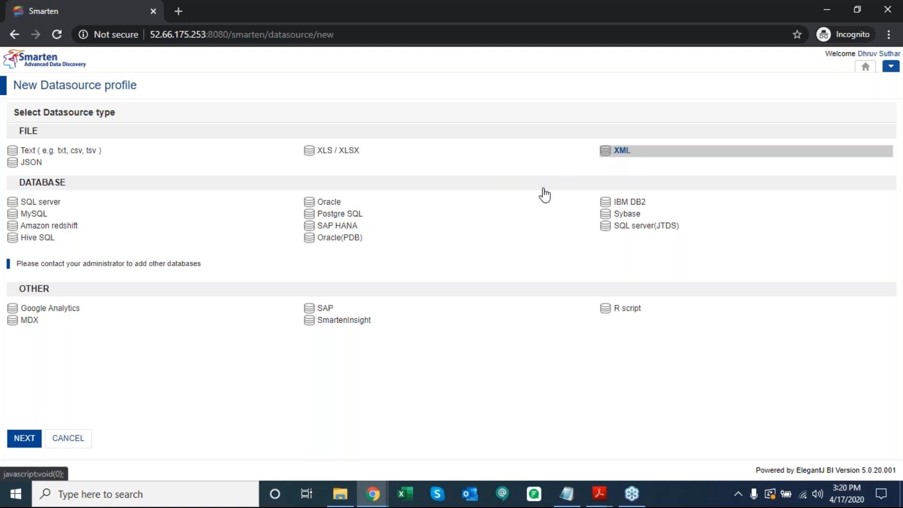
{"action": "left_click", "coordinate": [22, 441]}
{"action": "left_click", "coordinate": [198, 147]}
{"action": "type", "text": "DS_We"}
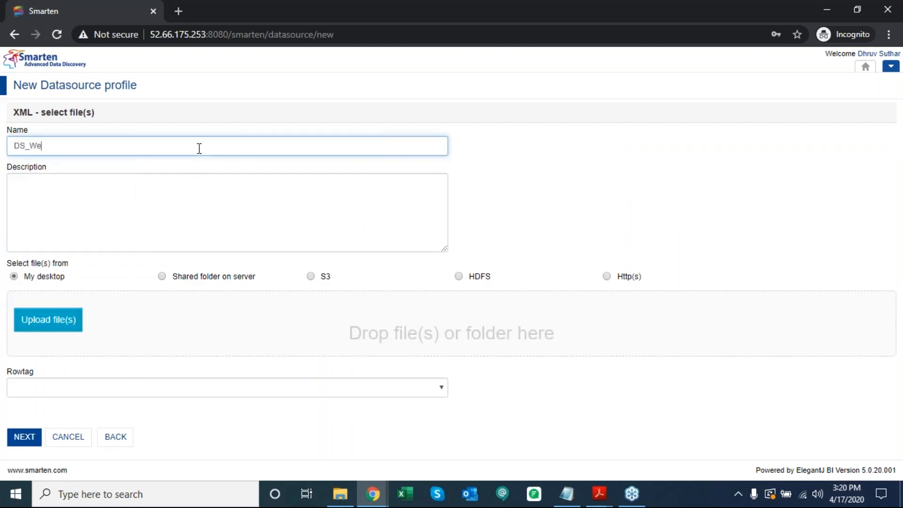
{"action": "type", "text": "binar_XML"}
- Set the file source to My desktop, upload all_transaction.xml from the Webinar Data source folder, and keep SSPLDETAILS as the row tag
{"action": "left_click", "coordinate": [622, 281]}
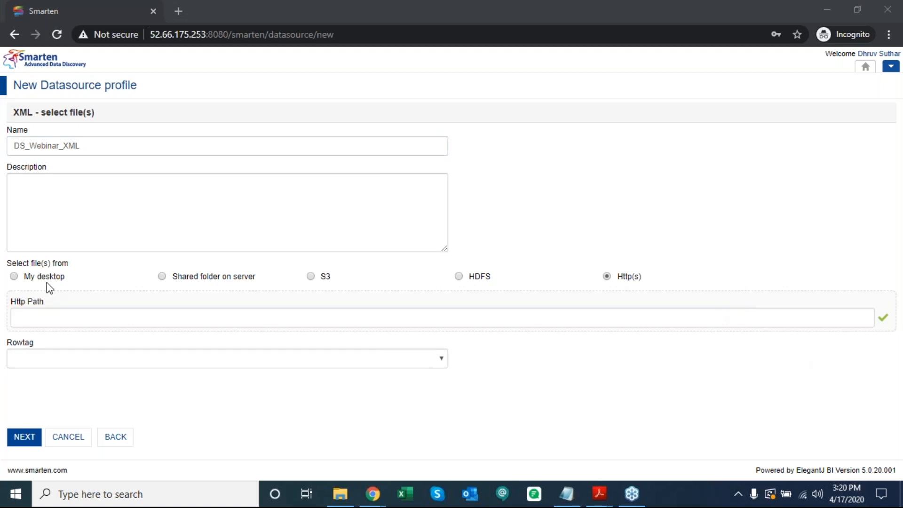
{"action": "left_click", "coordinate": [14, 276]}
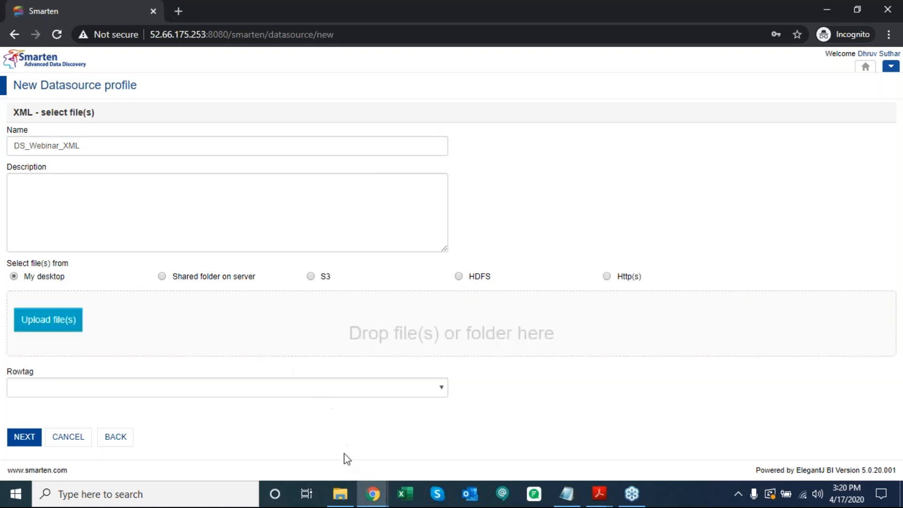
{"action": "mouse_move", "coordinate": [339, 498]}
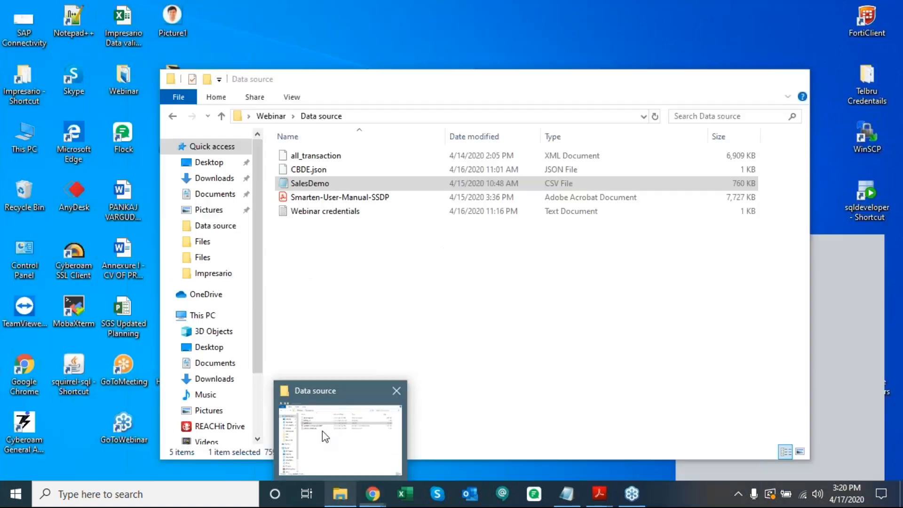
{"action": "left_click", "coordinate": [323, 431]}
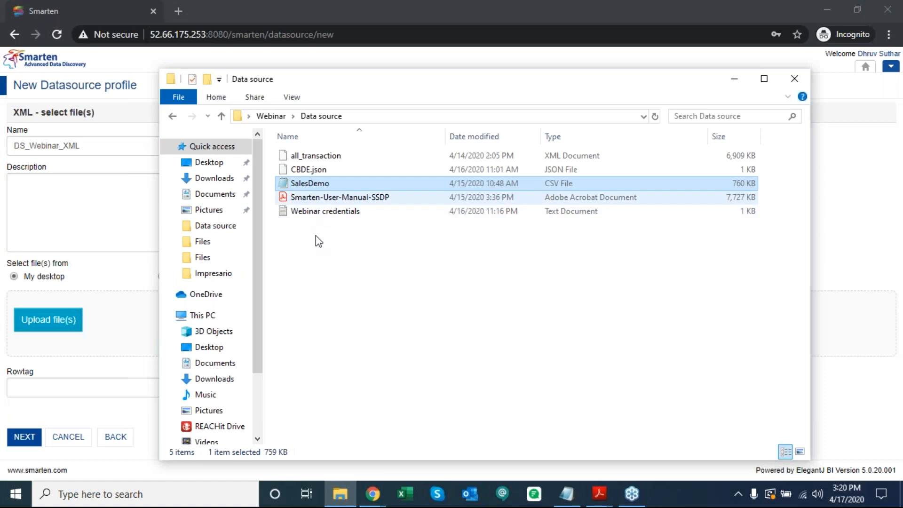
{"action": "left_click", "coordinate": [312, 221]}
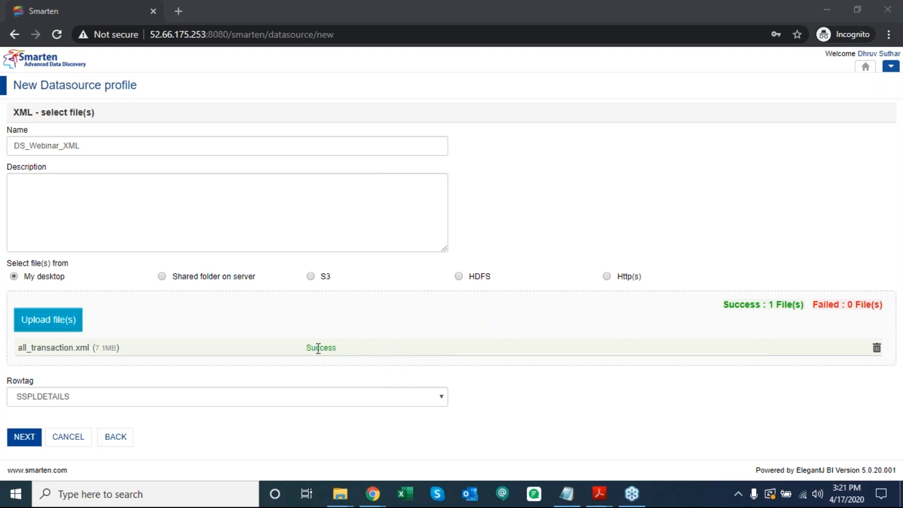
{"action": "left_click", "coordinate": [442, 397]}
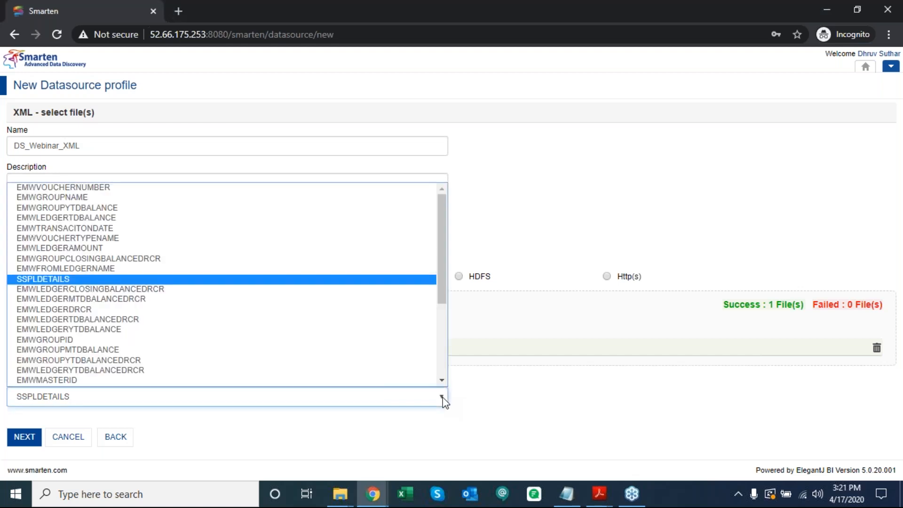
{"action": "left_click", "coordinate": [444, 400]}
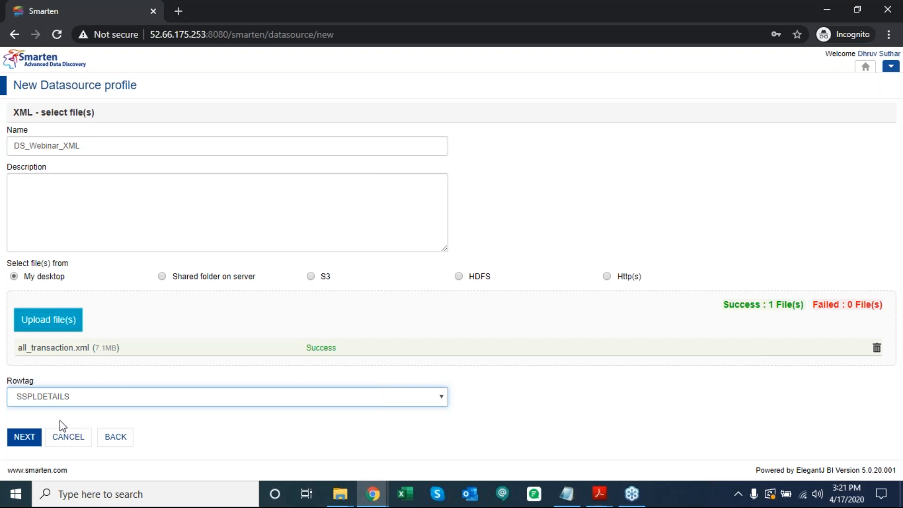
- Preview the transaction data and save the DS_Webinar_XML datasource
{"action": "left_click", "coordinate": [26, 438]}
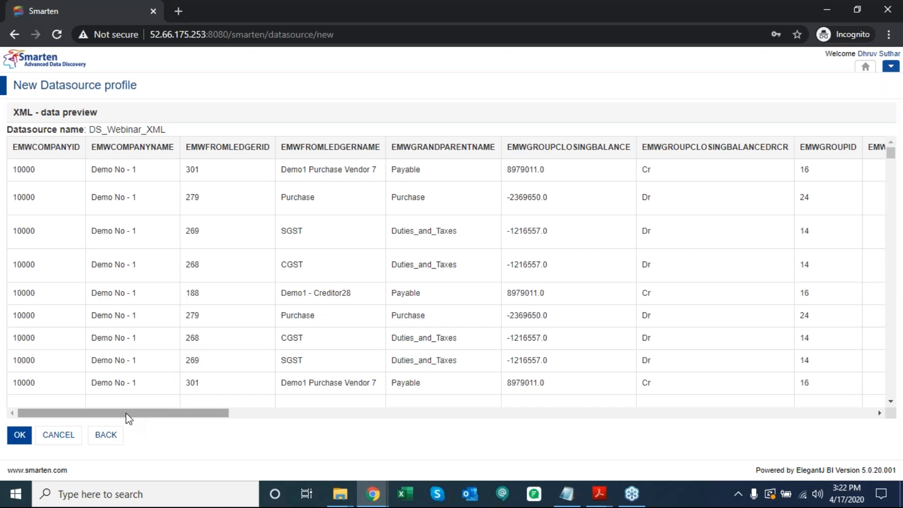
{"action": "left_click_drag", "start_coordinate": [207, 412], "coordinate": [108, 405]}
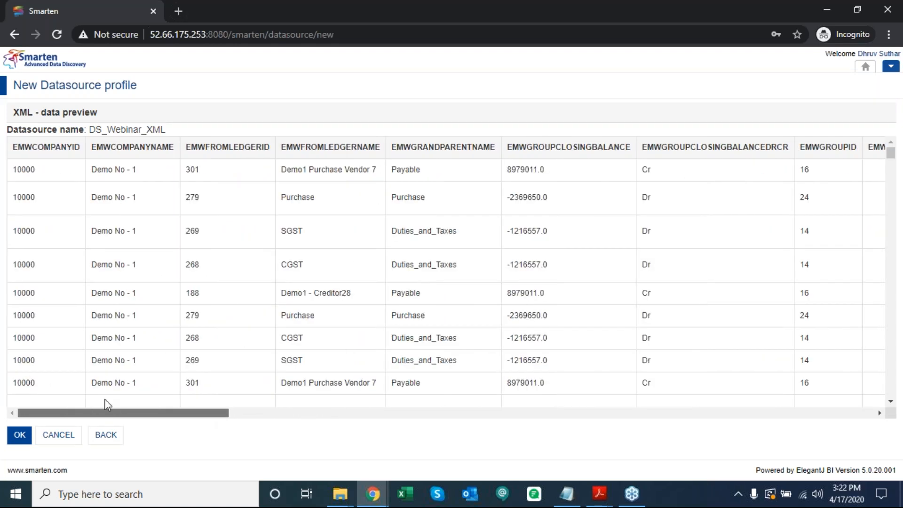
{"action": "left_click_drag", "start_coordinate": [108, 405], "coordinate": [430, 382]}
{"action": "left_click", "coordinate": [15, 435]}
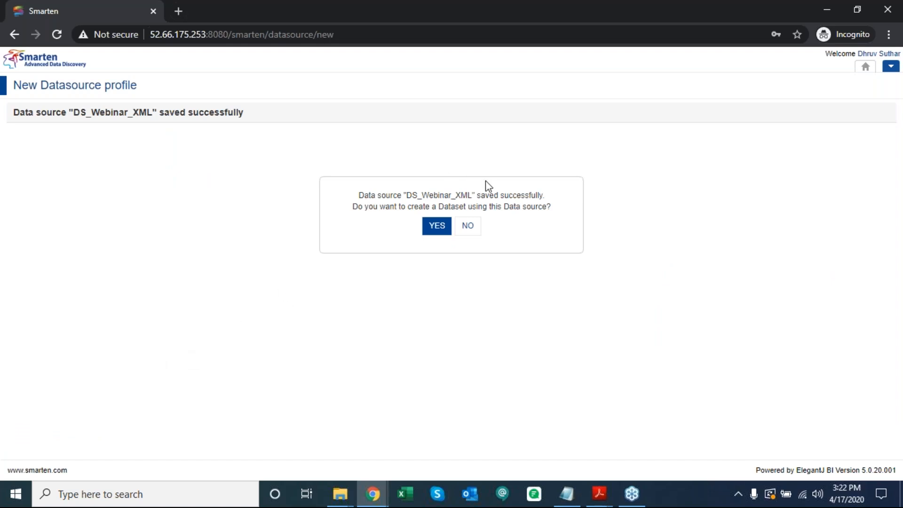
- Start a new JSON datasource profile and name it DS_Webinar_JSON
{"action": "left_click", "coordinate": [891, 66]}
{"action": "mouse_move", "coordinate": [822, 108]}
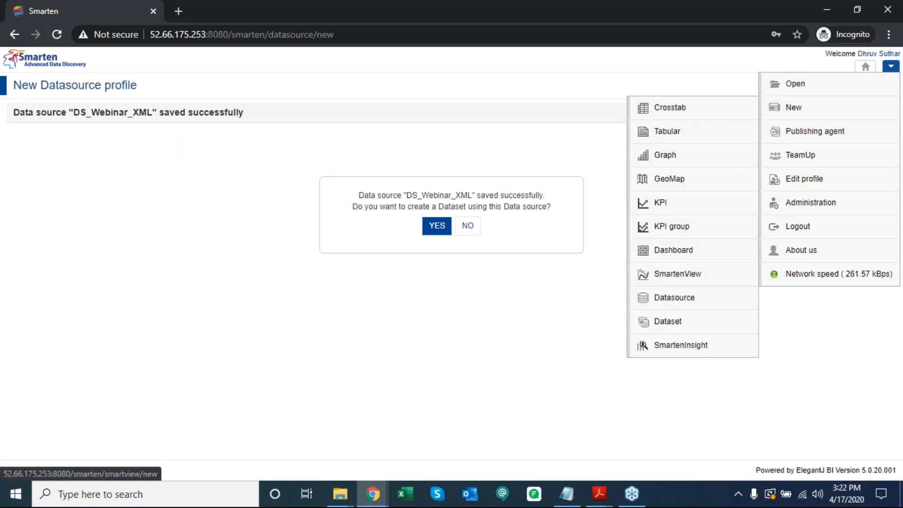
{"action": "left_click", "coordinate": [645, 305]}
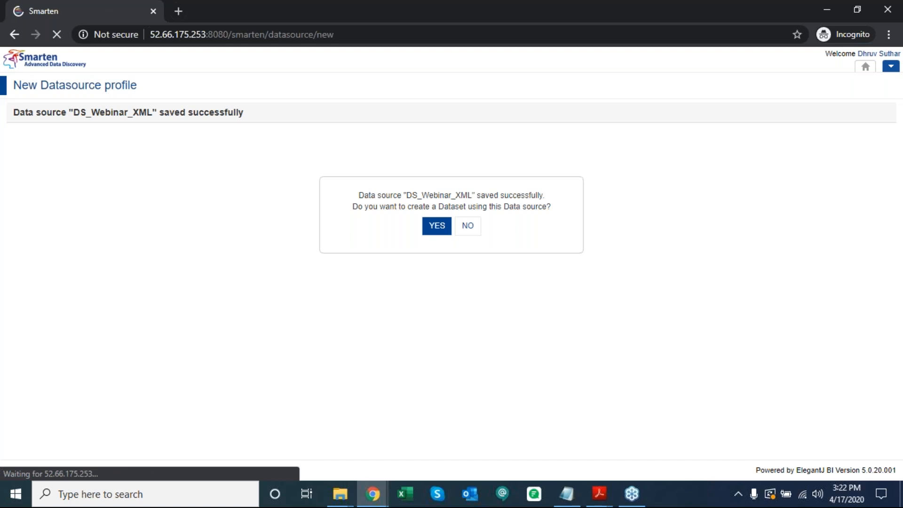
{"action": "left_click", "coordinate": [34, 167]}
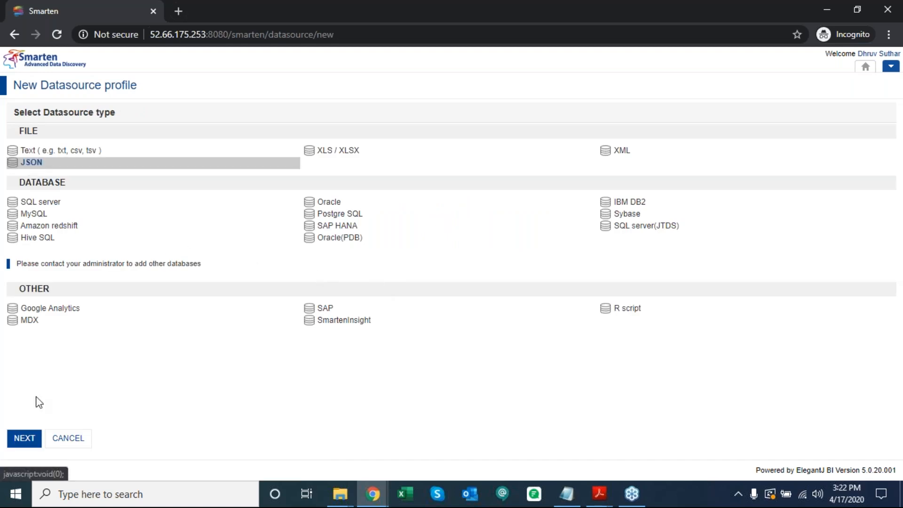
{"action": "left_click", "coordinate": [26, 439]}
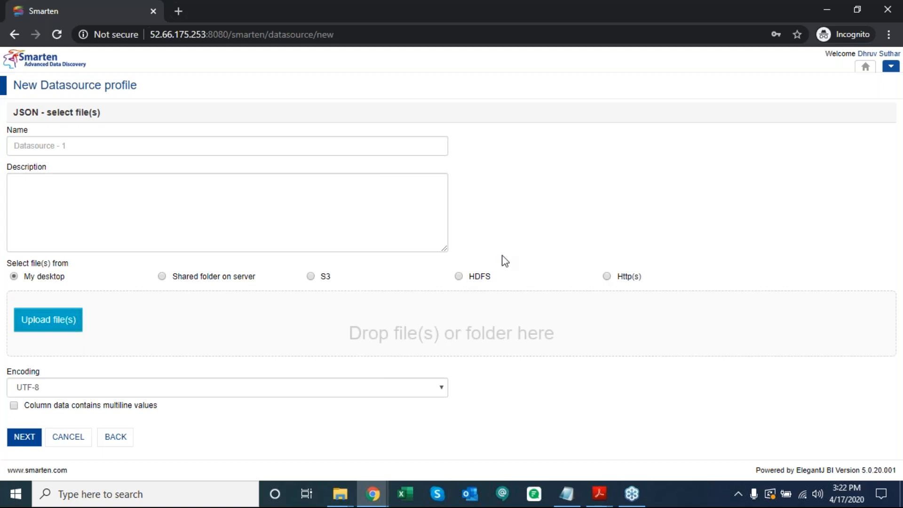
{"action": "left_click", "coordinate": [324, 148]}
{"action": "type", "text": "DS_"}
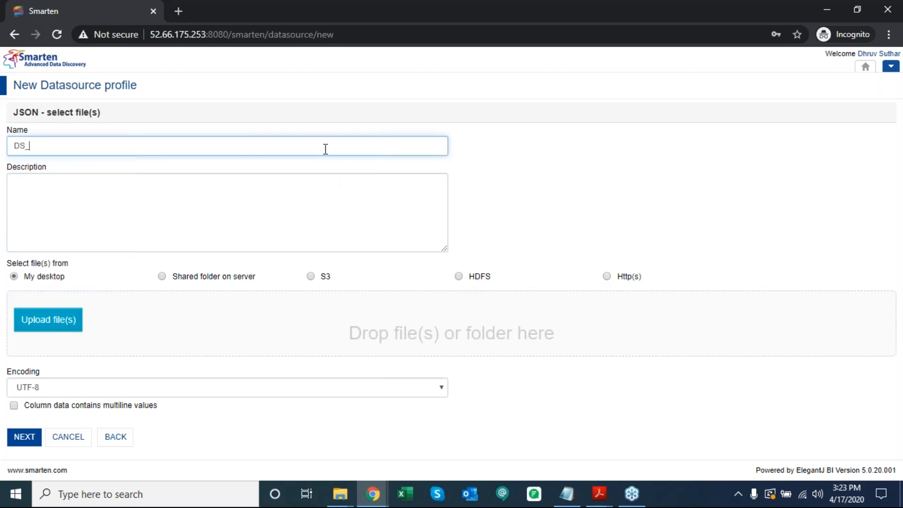
{"action": "type", "text": "Webinar_JSON"}
- Upload CBDE.json from the Data source folder inside the desktop's Webinar folder
{"action": "left_click", "coordinate": [76, 325]}
{"action": "left_click", "coordinate": [187, 193]}
{"action": "key", "text": "w"}
{"action": "key", "text": "Return"}
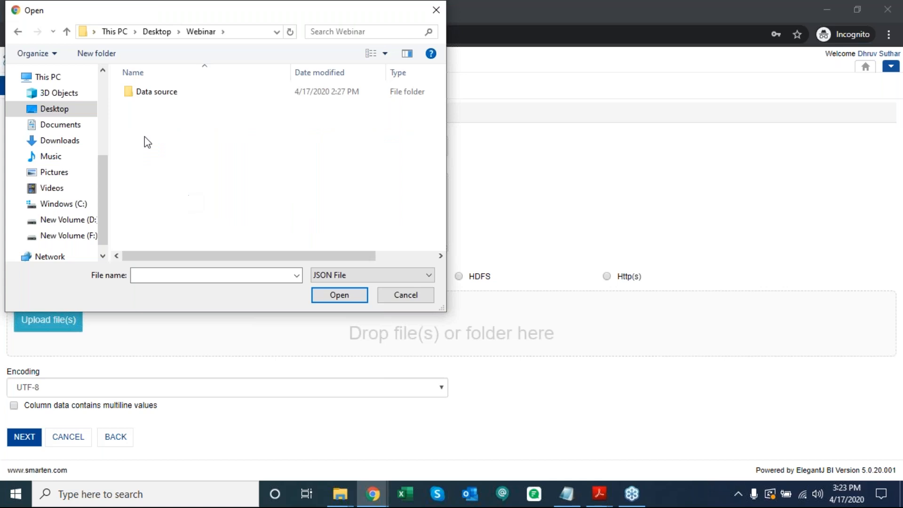
{"action": "double_click", "coordinate": [157, 92]}
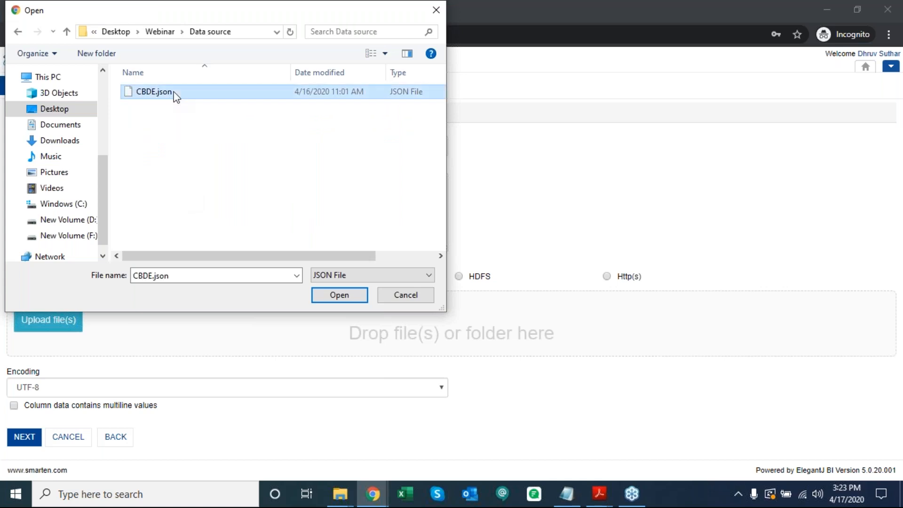
{"action": "double_click", "coordinate": [155, 92]}
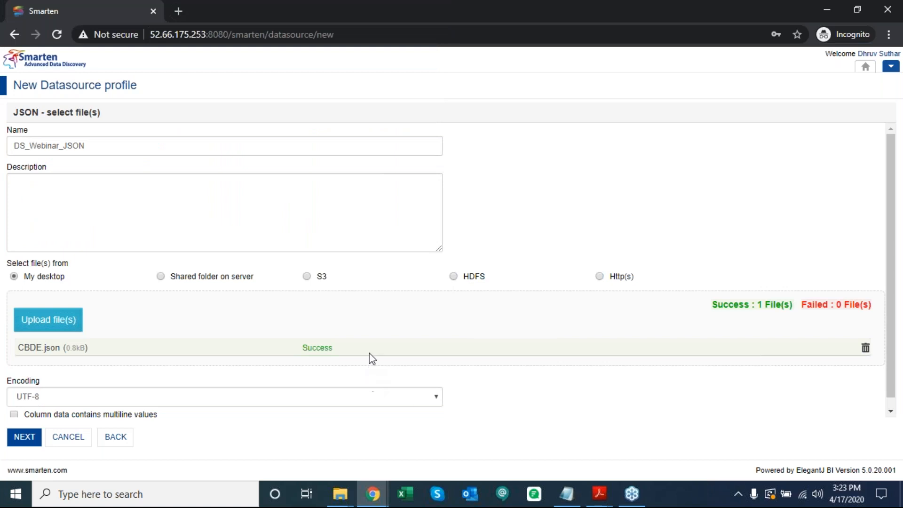
- Keep the UTF-8 encoding, preview the JSON data, and apply yyyy-MMM-dd as the input date format for Order_Date
{"action": "scroll", "coordinate": [530, 391], "scroll_direction": "down", "scroll_amount": 1}
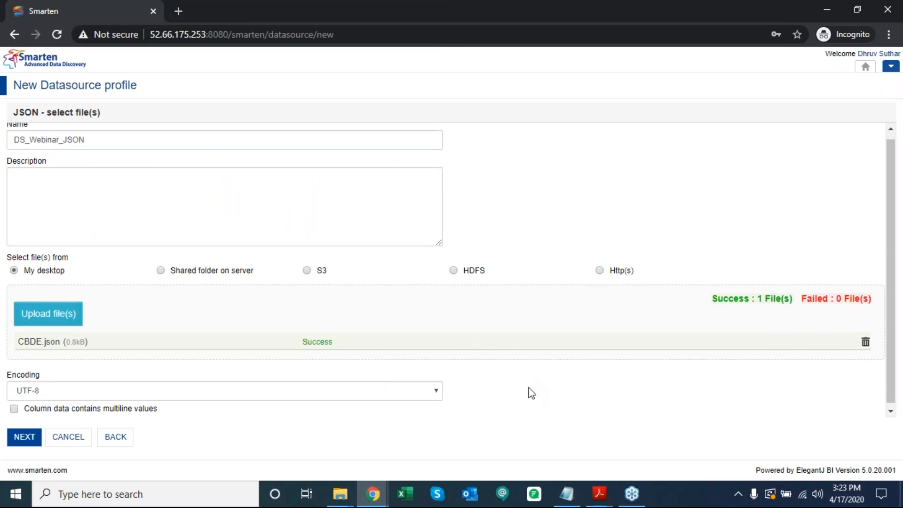
{"action": "left_click", "coordinate": [433, 392]}
{"action": "left_click", "coordinate": [433, 392]}
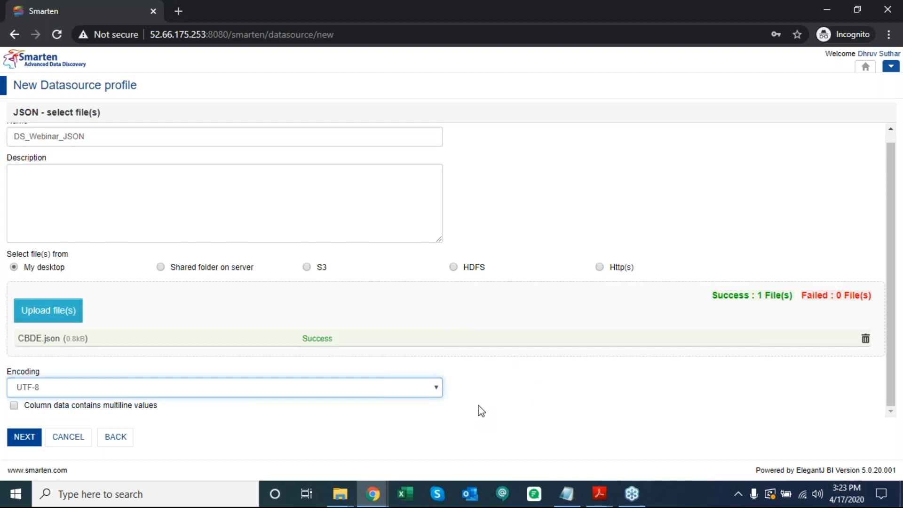
{"action": "left_click", "coordinate": [26, 438]}
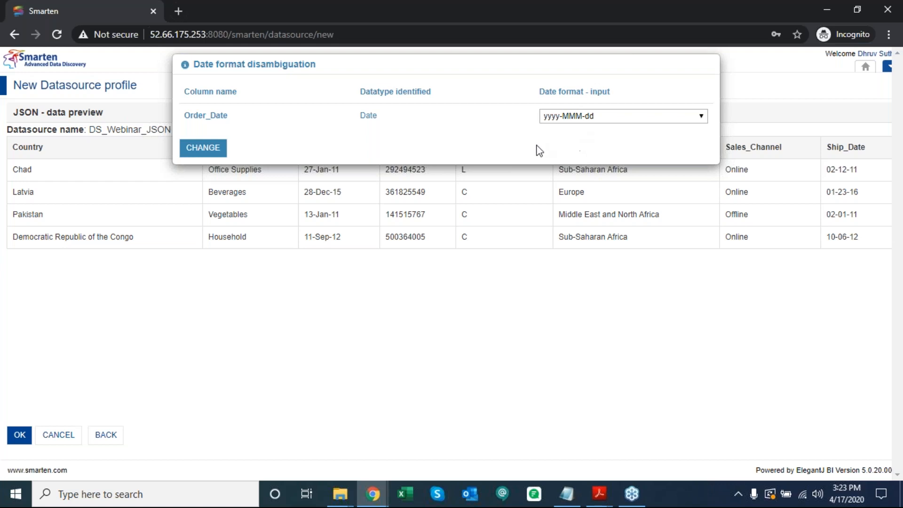
{"action": "left_click", "coordinate": [203, 148]}
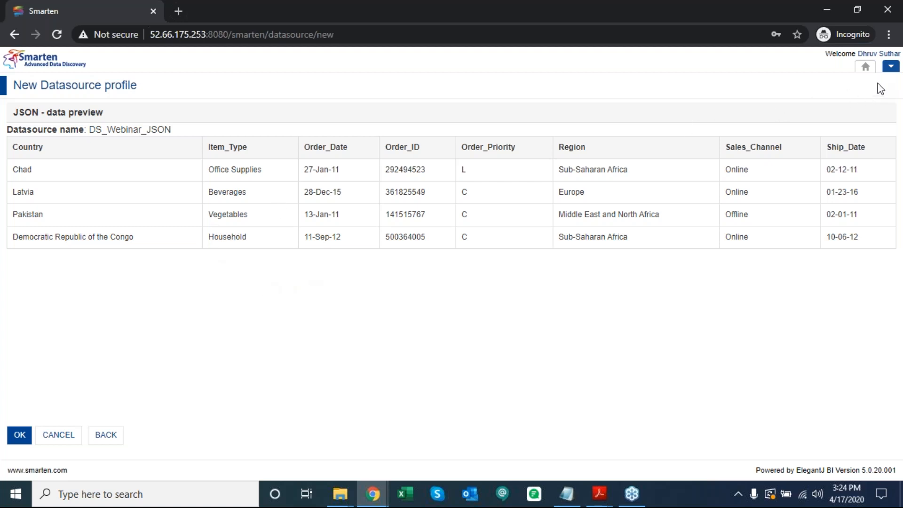
- Start a new SQL Server datasource profile and name it DS_Webinar_SQLServer
{"action": "left_click", "coordinate": [891, 71]}
{"action": "mouse_move", "coordinate": [863, 105]}
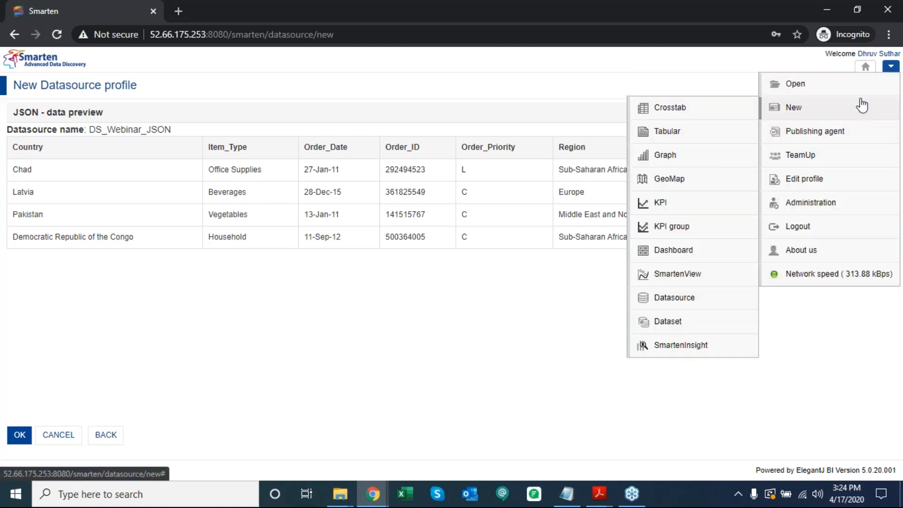
{"action": "left_click", "coordinate": [644, 298]}
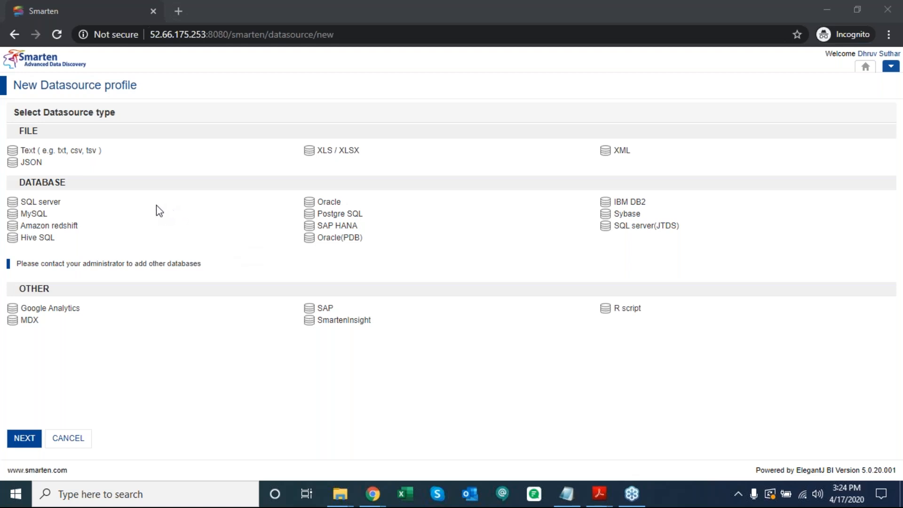
{"action": "left_click", "coordinate": [56, 204]}
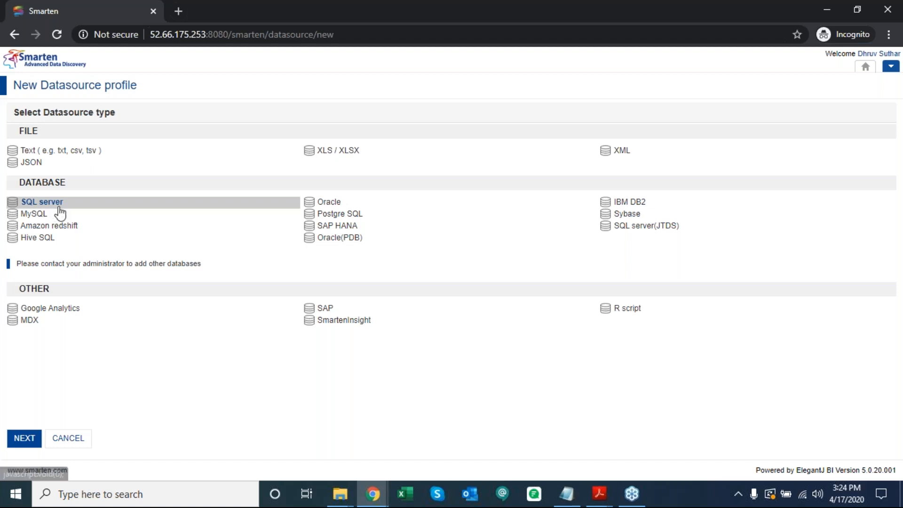
{"action": "left_click", "coordinate": [24, 438]}
{"action": "left_click", "coordinate": [255, 151]}
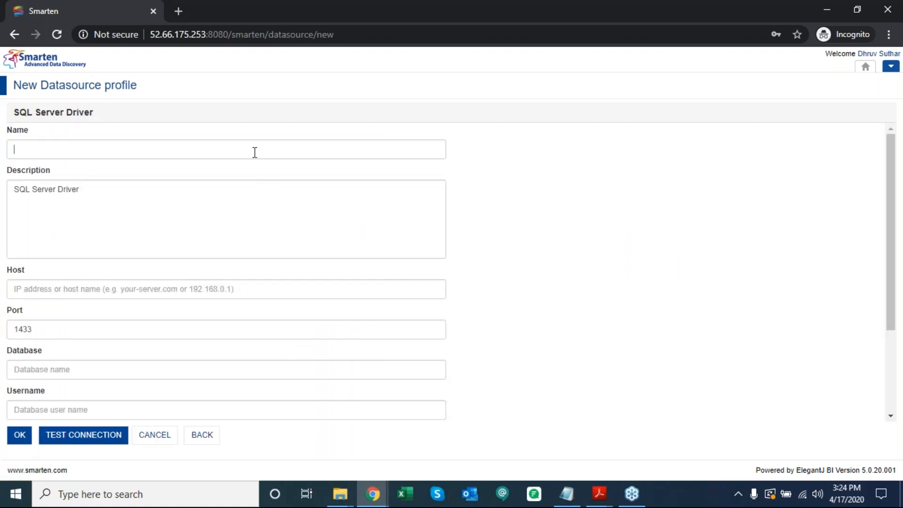
{"action": "type", "text": "DS_Webin"}
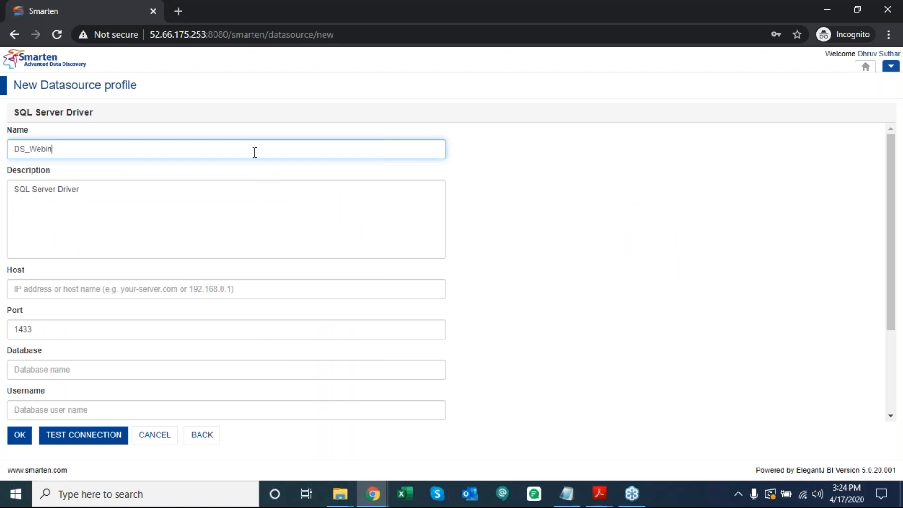
{"action": "type", "text": "ar_SQLServer"}
- Review the description, host and port settings of the SQL Server datasource profile
{"action": "left_click", "coordinate": [708, 253]}
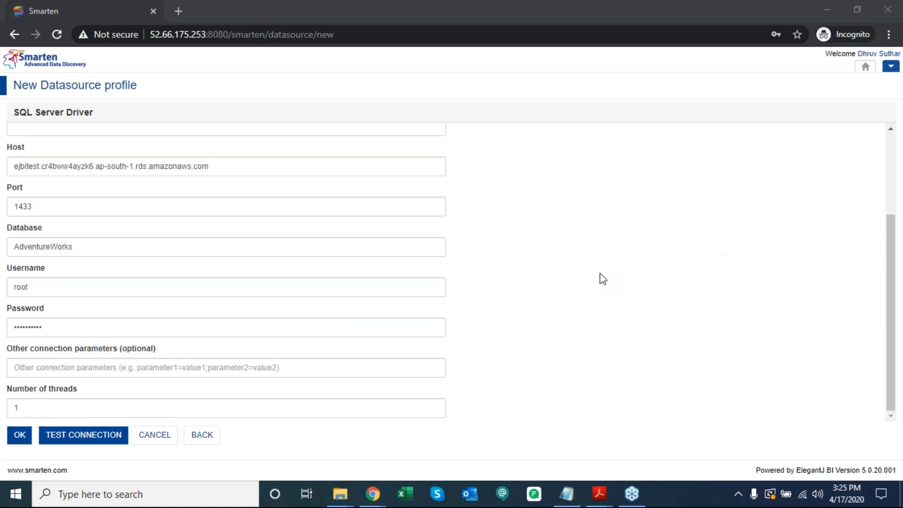
{"action": "left_click", "coordinate": [593, 281]}
{"action": "scroll", "coordinate": [596, 281], "scroll_direction": "up", "scroll_amount": 3}
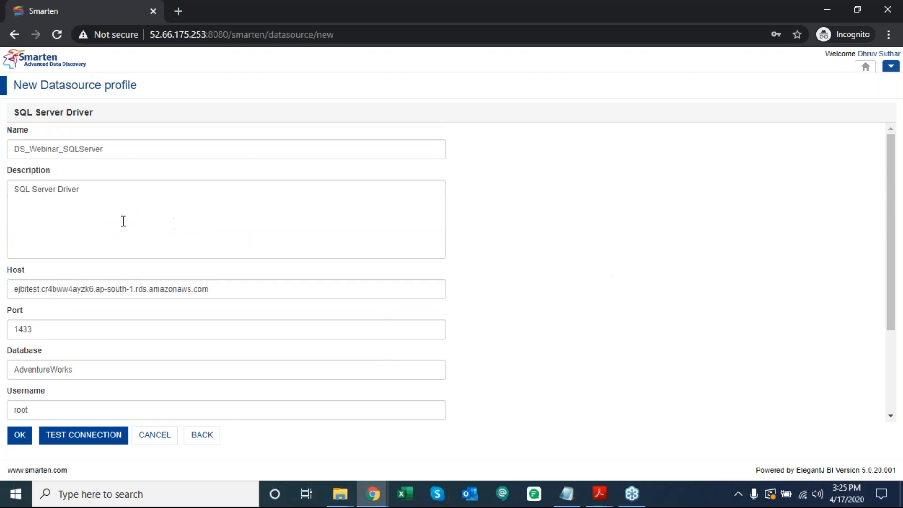
{"action": "left_click_drag", "start_coordinate": [118, 226], "coordinate": [4, 191]}
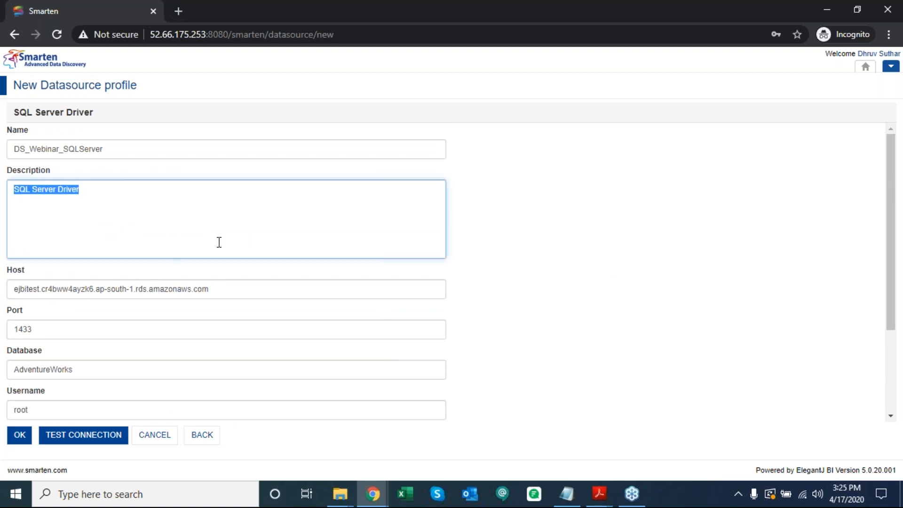
{"action": "left_click", "coordinate": [218, 240]}
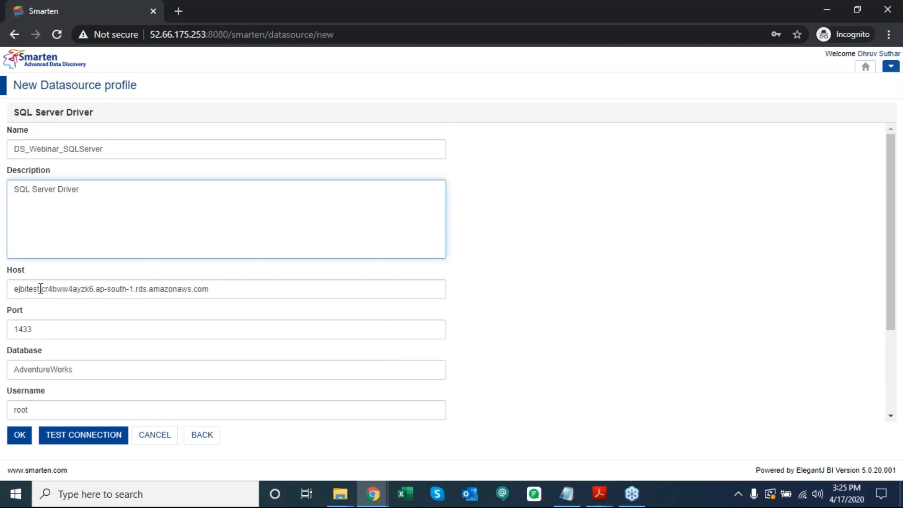
{"action": "left_click", "coordinate": [233, 287]}
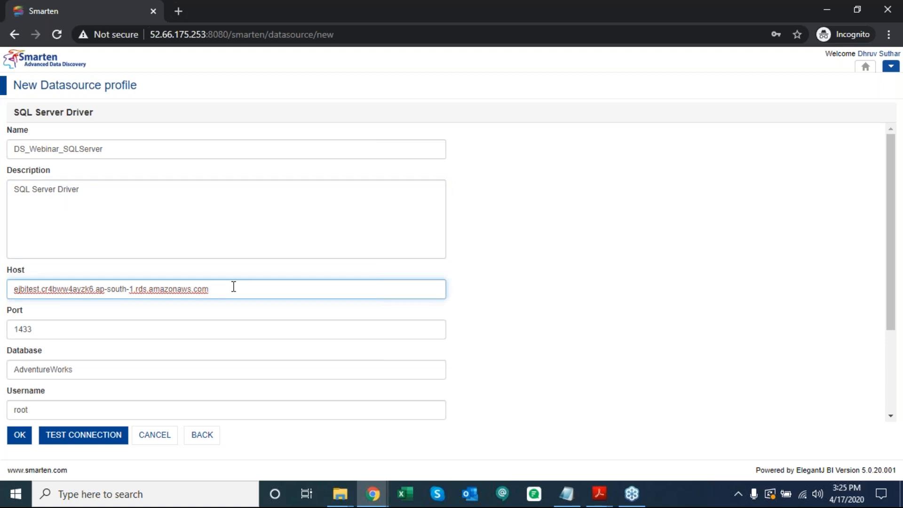
{"action": "left_click", "coordinate": [208, 328]}
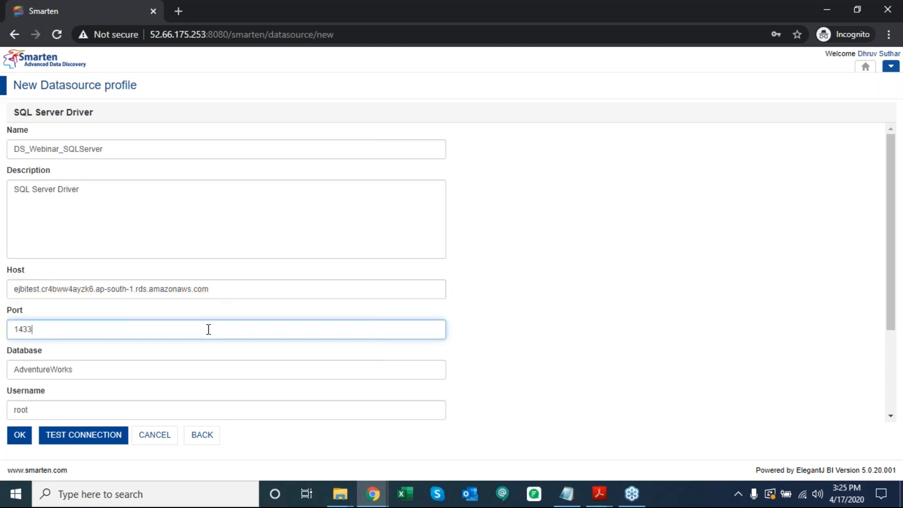
- Review the database, username, password and optional connection parameters of the SQL Server datasource profile
{"action": "scroll", "coordinate": [208, 329], "scroll_direction": "down", "scroll_amount": 1}
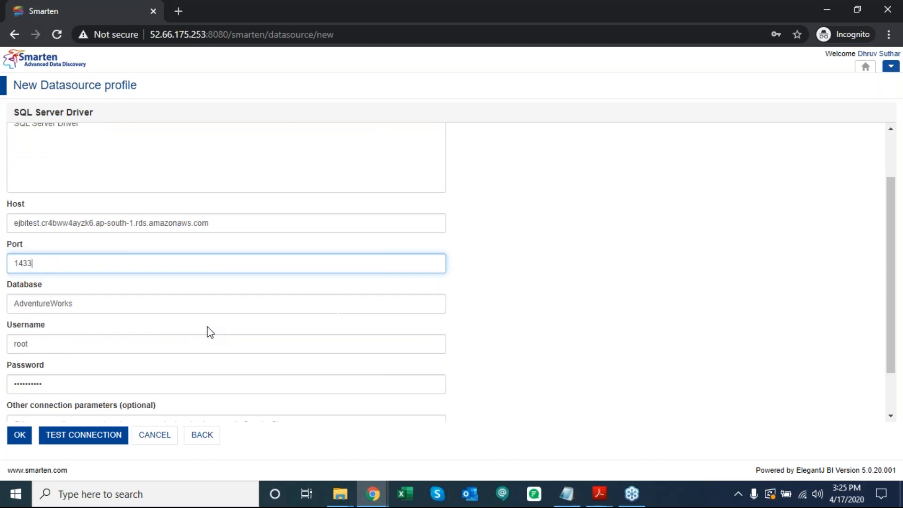
{"action": "double_click", "coordinate": [61, 305]}
{"action": "double_click", "coordinate": [107, 345]}
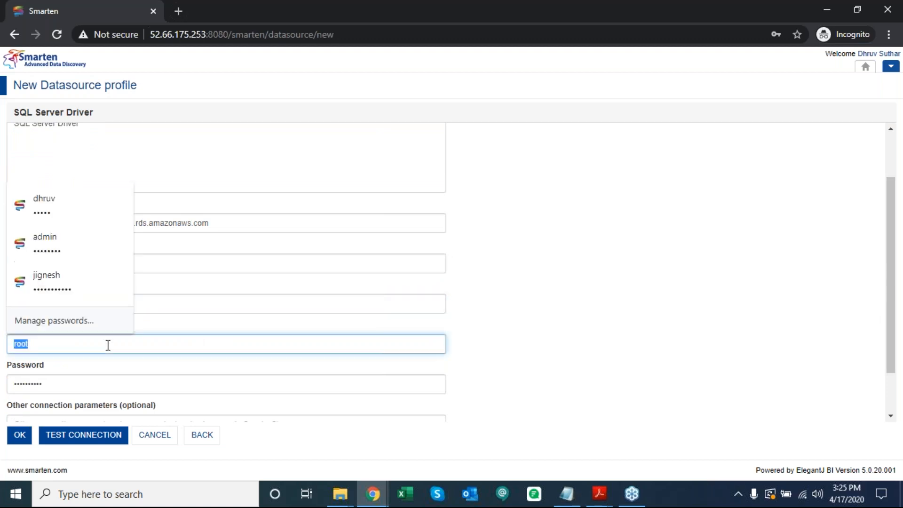
{"action": "left_click", "coordinate": [129, 345]}
{"action": "left_click", "coordinate": [183, 306]}
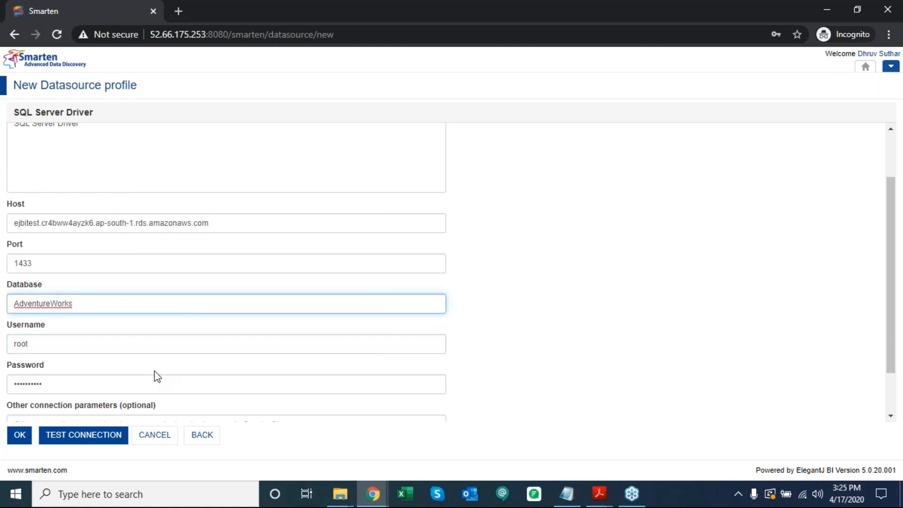
{"action": "scroll", "coordinate": [155, 378], "scroll_direction": "down", "scroll_amount": 1}
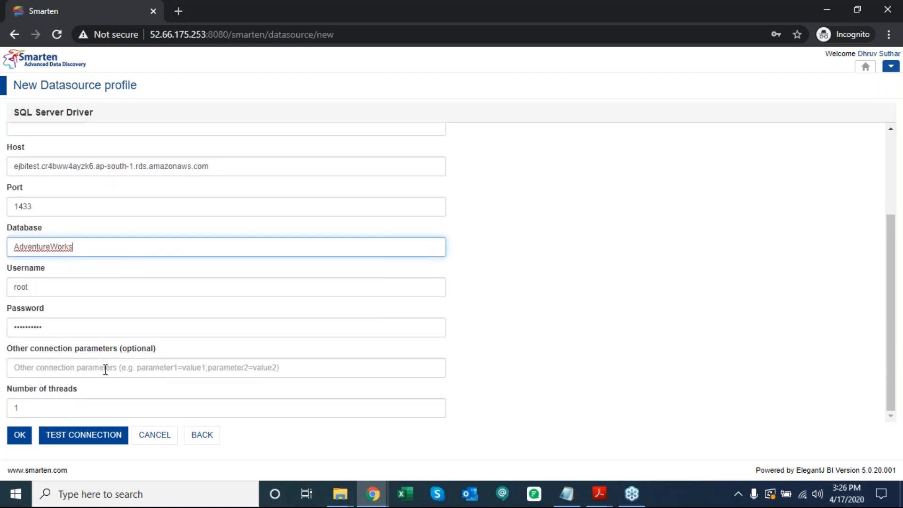
{"action": "left_click", "coordinate": [151, 369]}
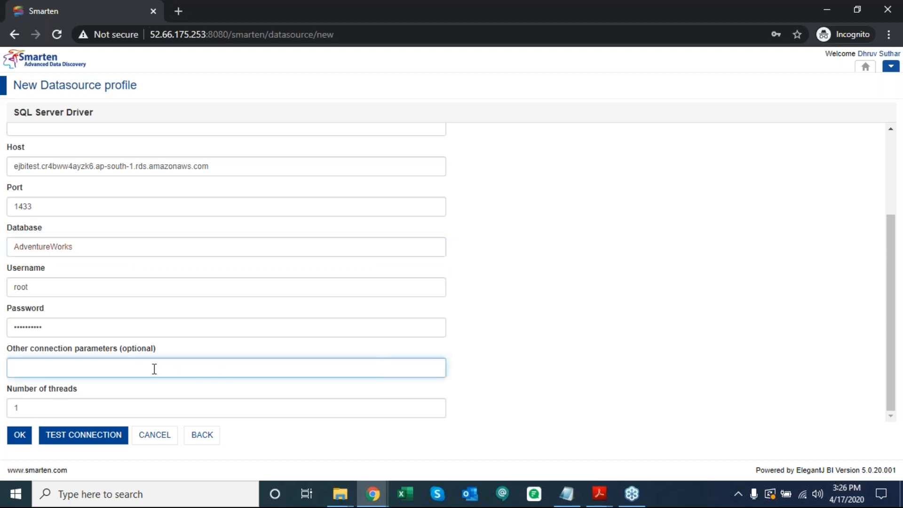
{"action": "left_click", "coordinate": [241, 325]}
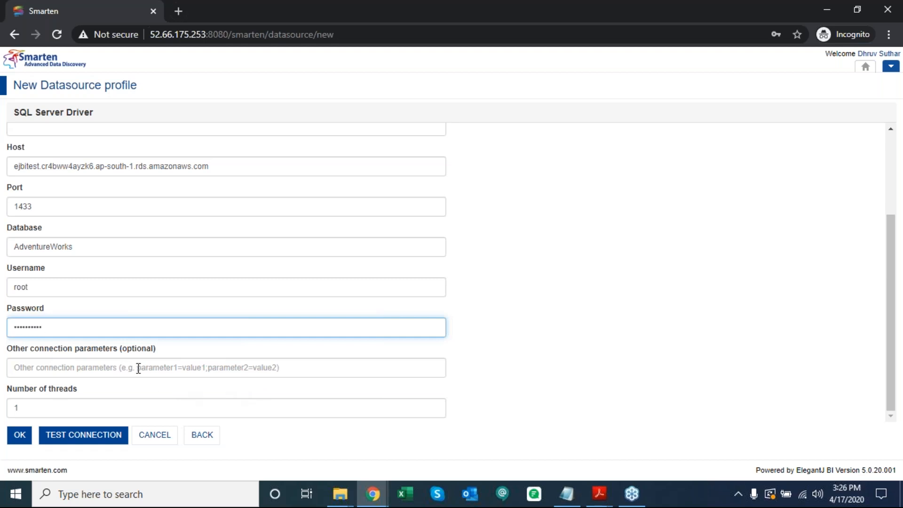
{"action": "left_click", "coordinate": [219, 372]}
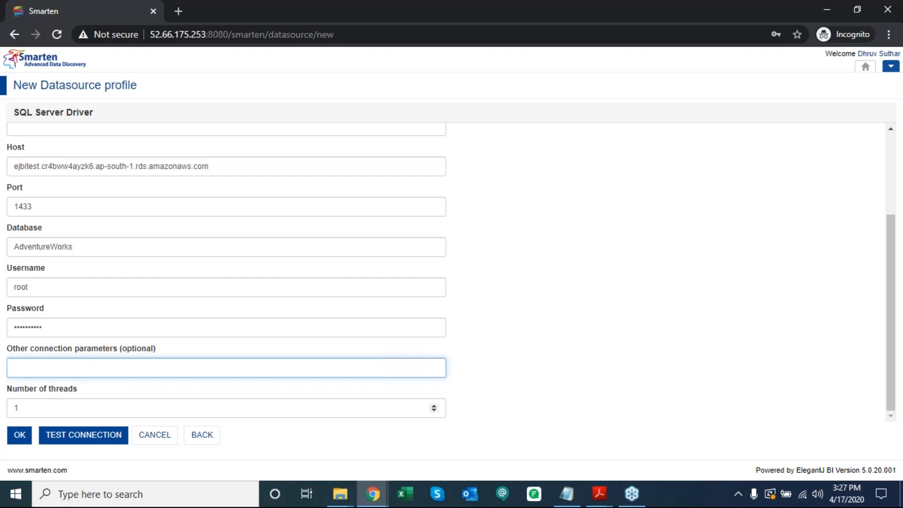
{"action": "left_click", "coordinate": [486, 372]}
{"action": "scroll", "coordinate": [486, 371], "scroll_direction": "up", "scroll_amount": 3}
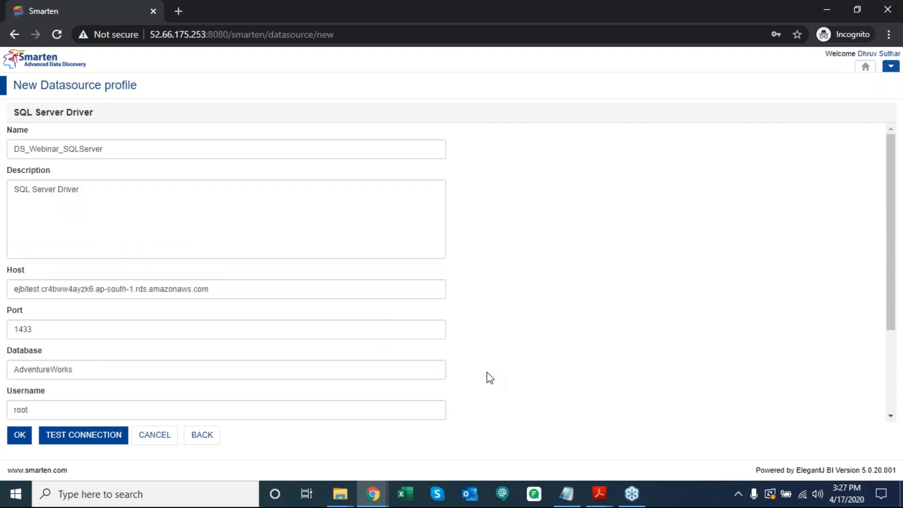
- Test the SQL Server connection with the entered settings
{"action": "scroll", "coordinate": [487, 372], "scroll_direction": "down", "scroll_amount": 3}
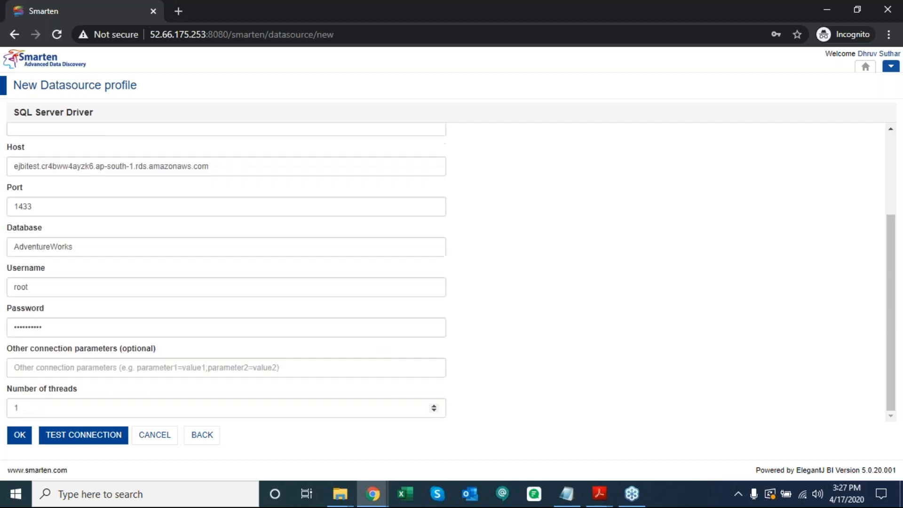
{"action": "left_click", "coordinate": [95, 440]}
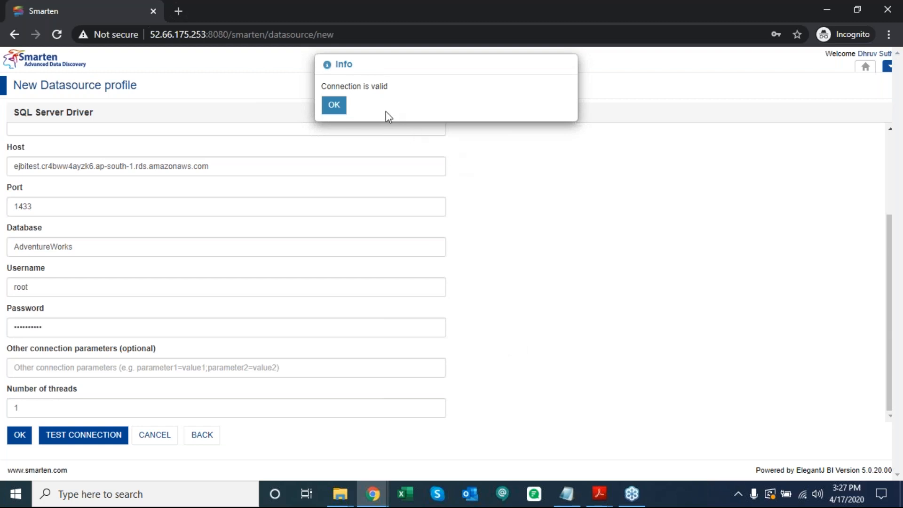
{"action": "left_click", "coordinate": [336, 106]}
- Try the connection test with the username roo, and restore the username to root
{"action": "left_click", "coordinate": [337, 286]}
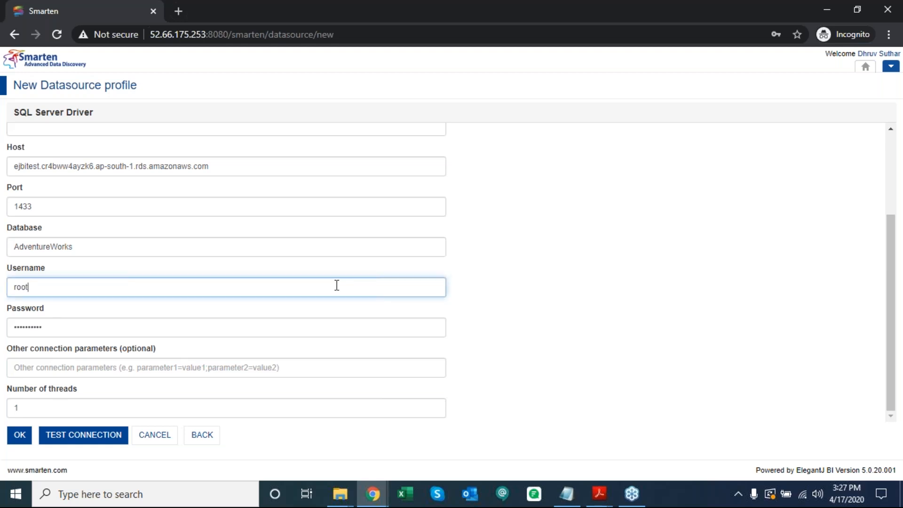
{"action": "key", "text": "BackSpace"}
{"action": "left_click", "coordinate": [88, 436]}
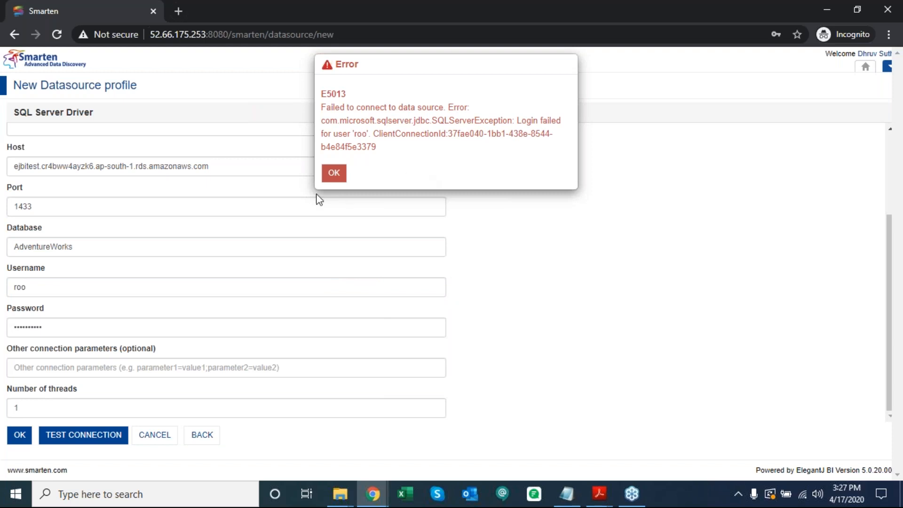
{"action": "left_click", "coordinate": [334, 173]}
{"action": "left_click", "coordinate": [301, 281]}
{"action": "type", "text": "t"}
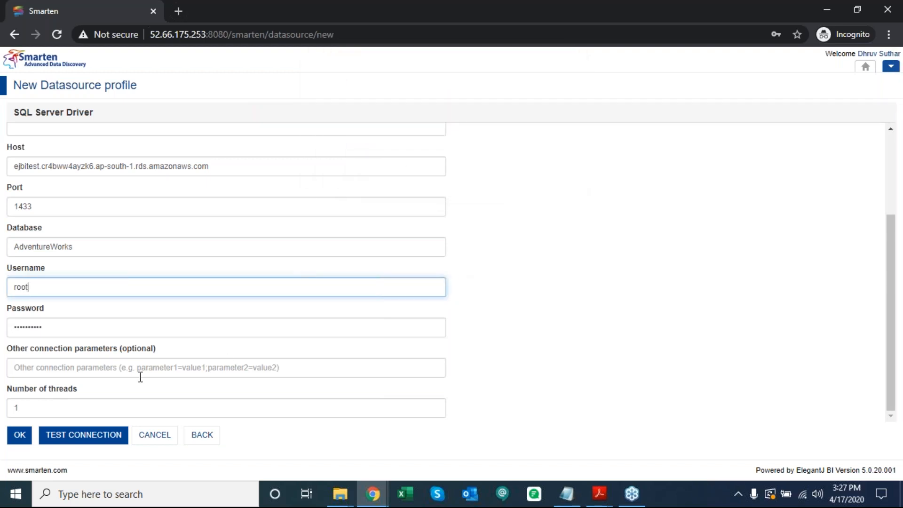
- Retest the connection with the username root and save the DS_Webinar_SQLServer datasource
{"action": "left_click", "coordinate": [89, 437]}
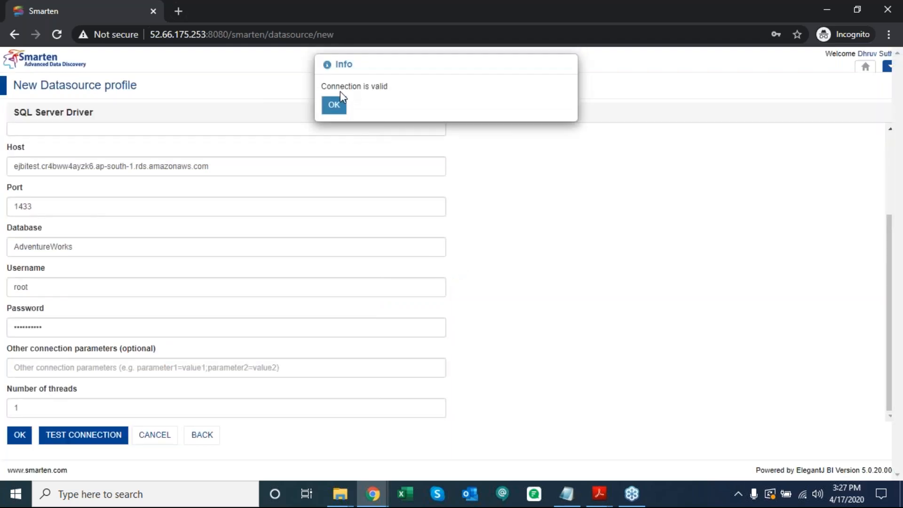
{"action": "left_click", "coordinate": [336, 99]}
{"action": "left_click", "coordinate": [20, 435]}
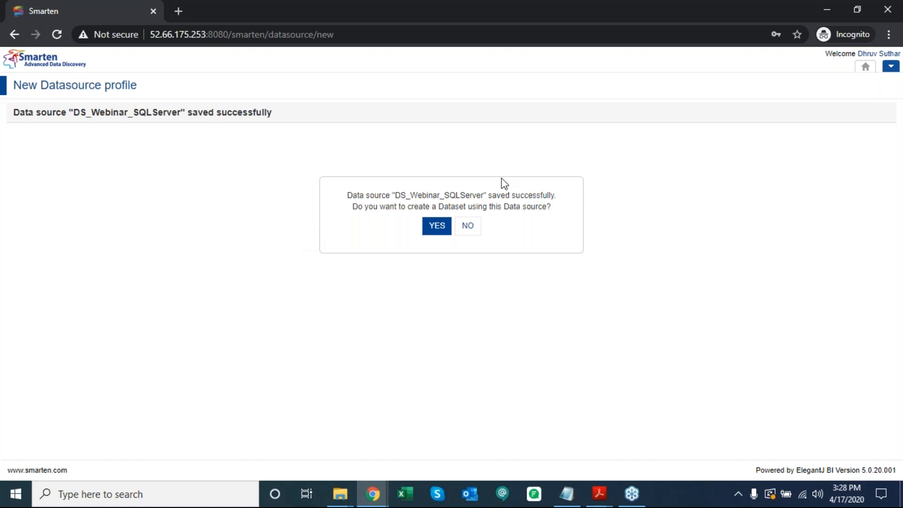
- Start a new Google Analytics datasource profile and name it DS_Webinar_GA
{"action": "left_click", "coordinate": [891, 67]}
{"action": "left_click", "coordinate": [623, 272]}
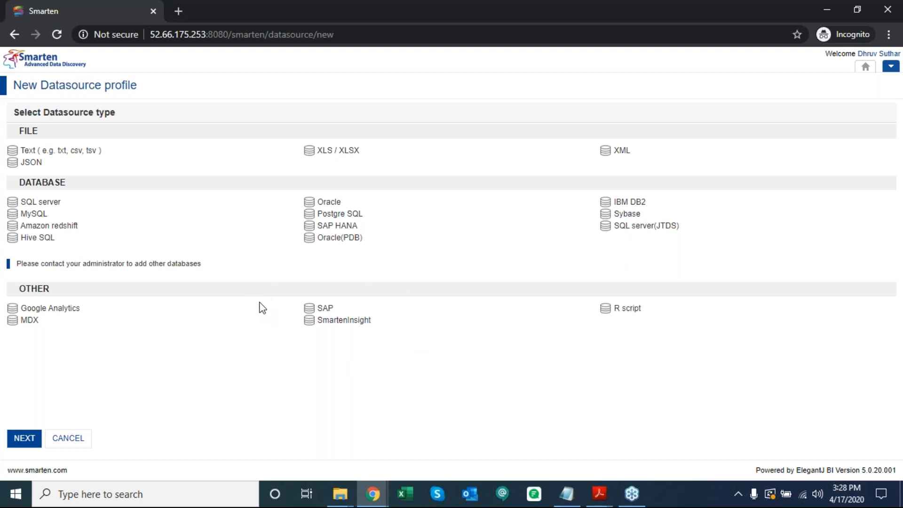
{"action": "left_click", "coordinate": [70, 310]}
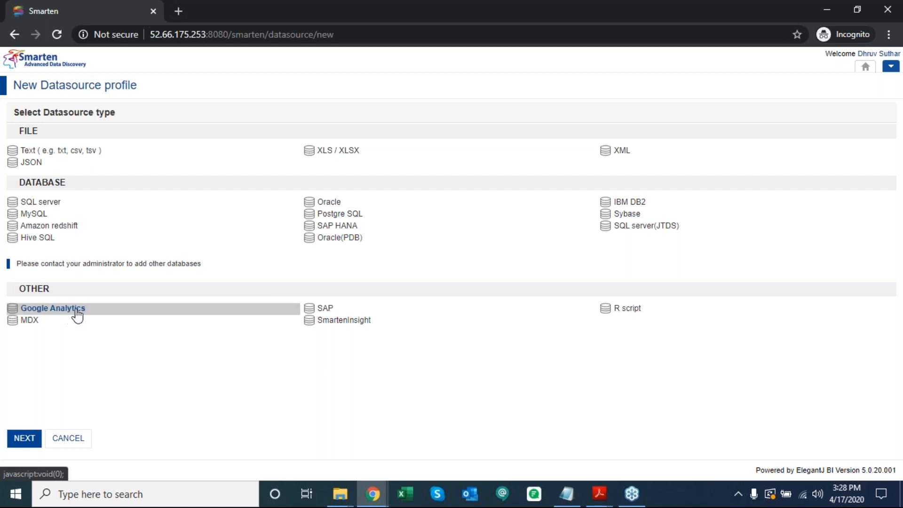
{"action": "left_click", "coordinate": [25, 441]}
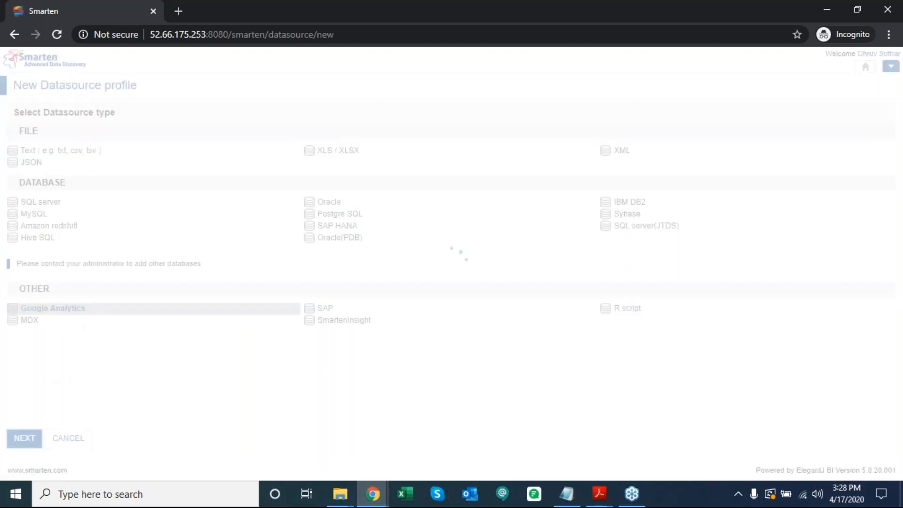
{"action": "left_click", "coordinate": [219, 151]}
{"action": "type", "text": "DS_Web"}
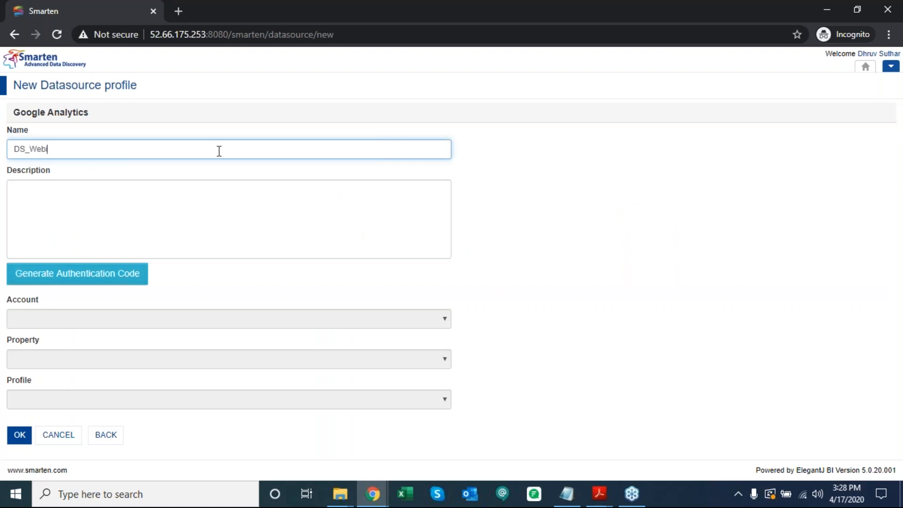
{"action": "type", "text": "inar_GA"}
- Allow Smarten to view the Google Analytics data, and submit the copied Google authentication code in the datasource profile
{"action": "left_click", "coordinate": [114, 280]}
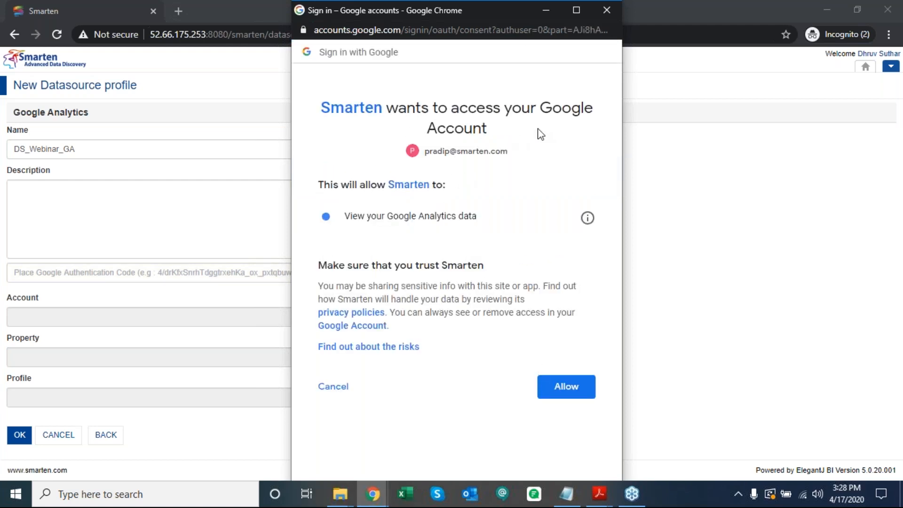
{"action": "left_click", "coordinate": [567, 388]}
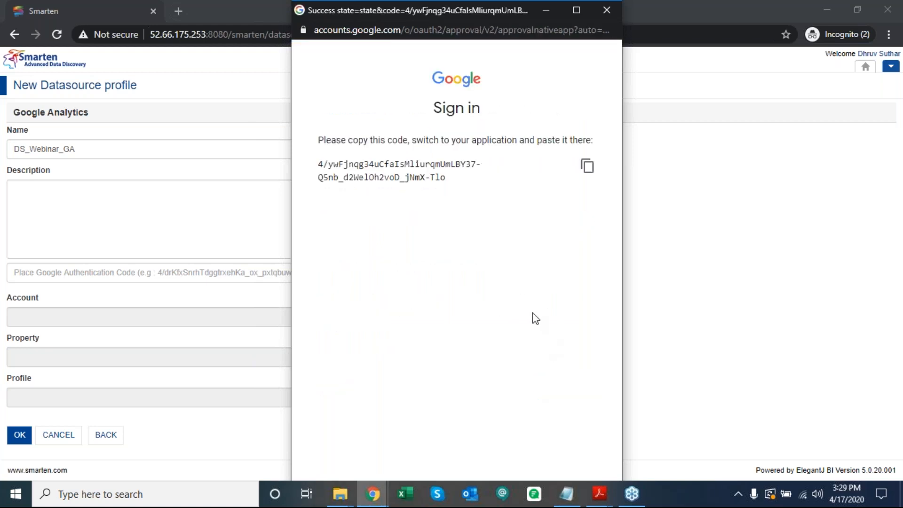
{"action": "left_click", "coordinate": [588, 170]}
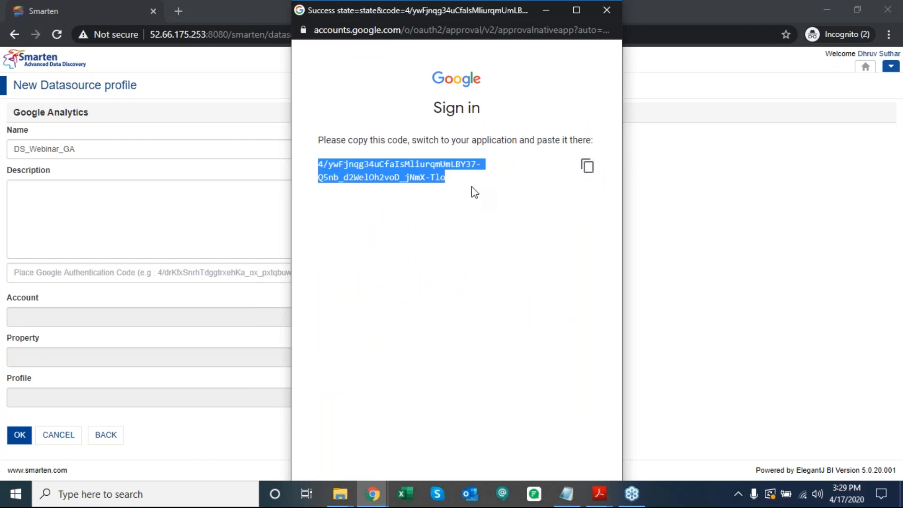
{"action": "left_click", "coordinate": [600, 18]}
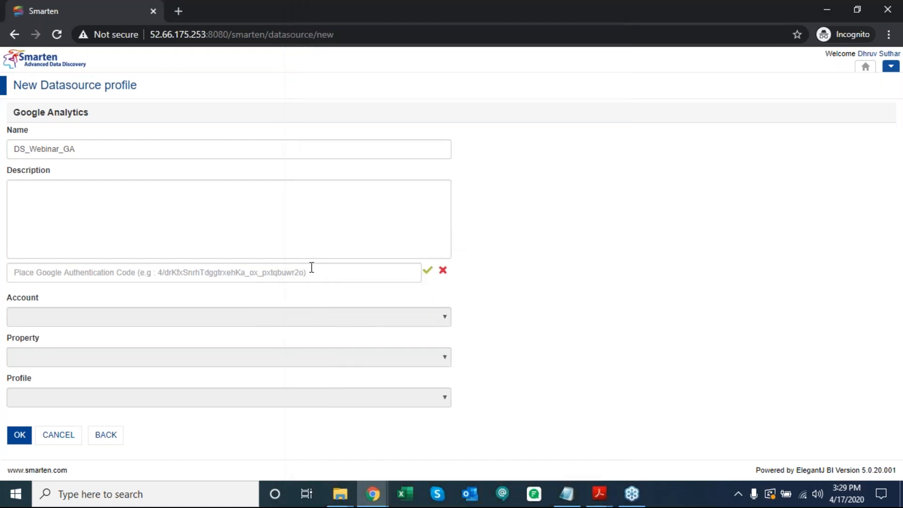
{"action": "left_click", "coordinate": [311, 267]}
{"action": "key", "text": "ctrl+v"}
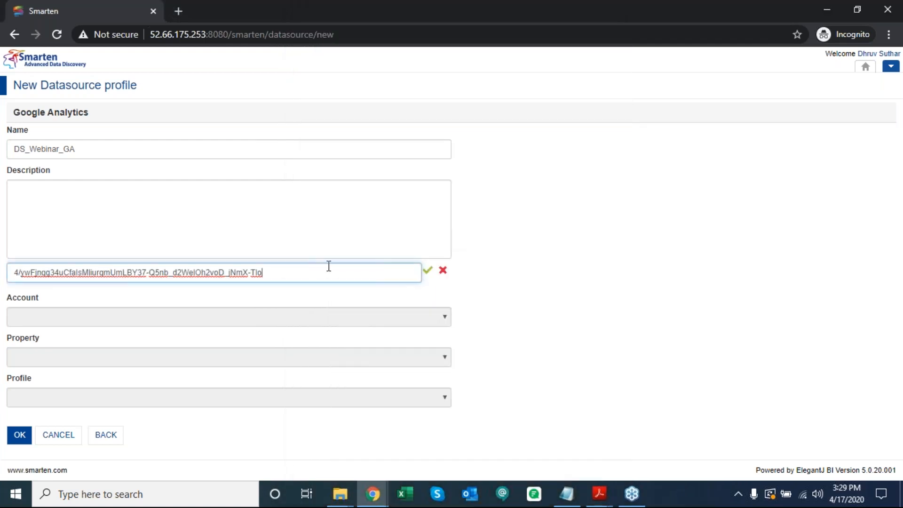
{"action": "left_click", "coordinate": [427, 271]}
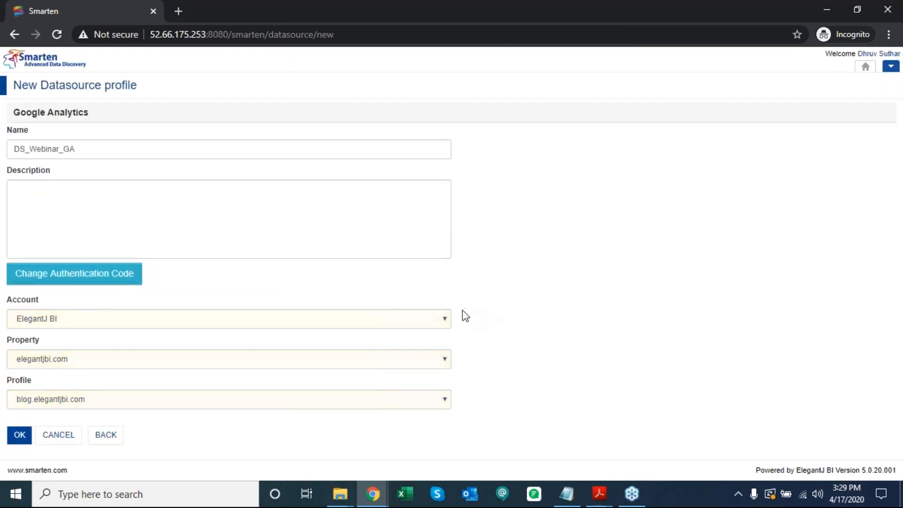
- Choose the Smarten account with the smarten.com property and smarten.com profile, and save the Google Analytics datasource
{"action": "left_click", "coordinate": [444, 321]}
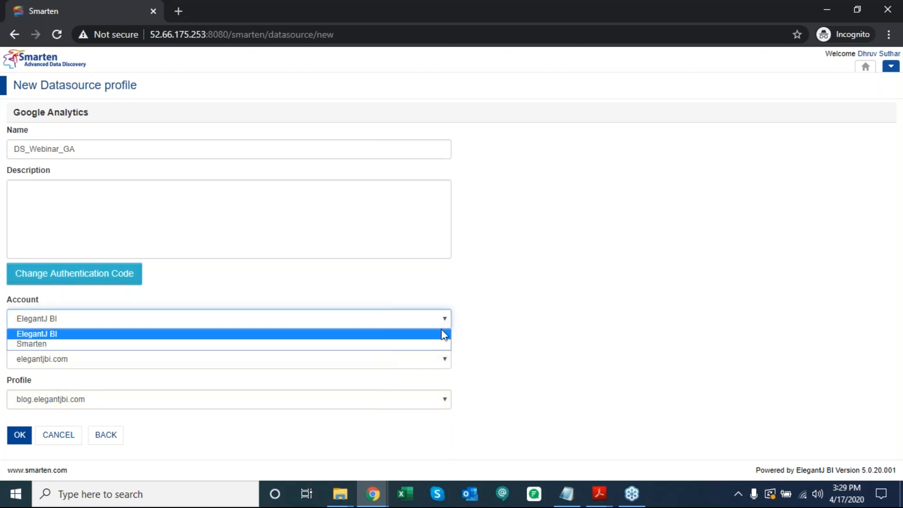
{"action": "left_click", "coordinate": [436, 344]}
{"action": "left_click", "coordinate": [445, 359]}
{"action": "left_click", "coordinate": [445, 359]}
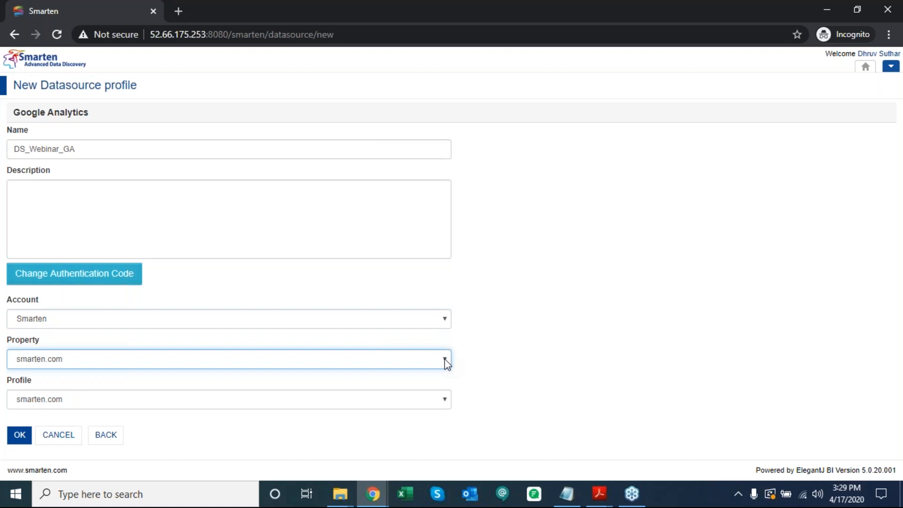
{"action": "left_click", "coordinate": [444, 360]}
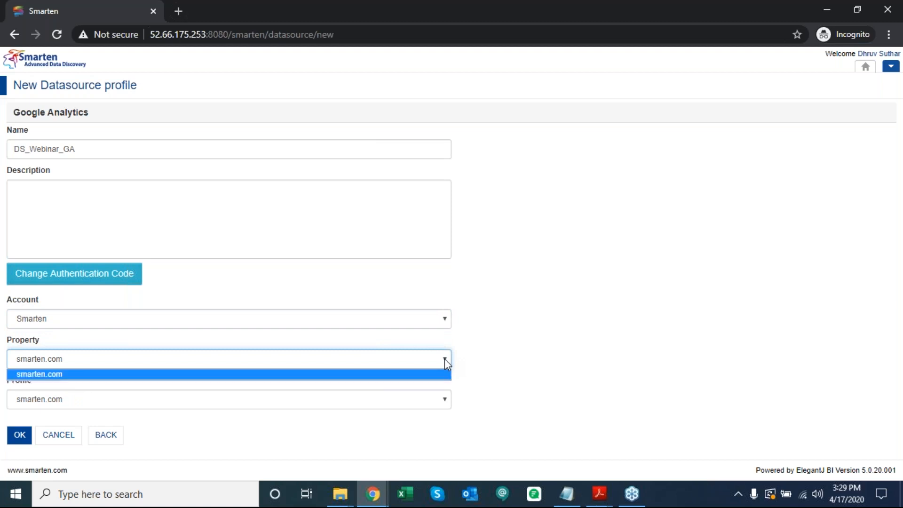
{"action": "left_click", "coordinate": [444, 359]}
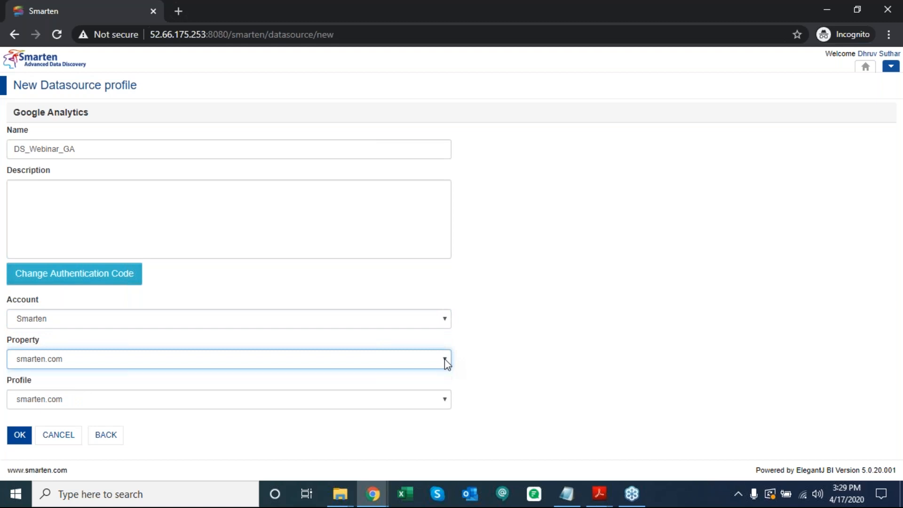
{"action": "left_click", "coordinate": [444, 399]}
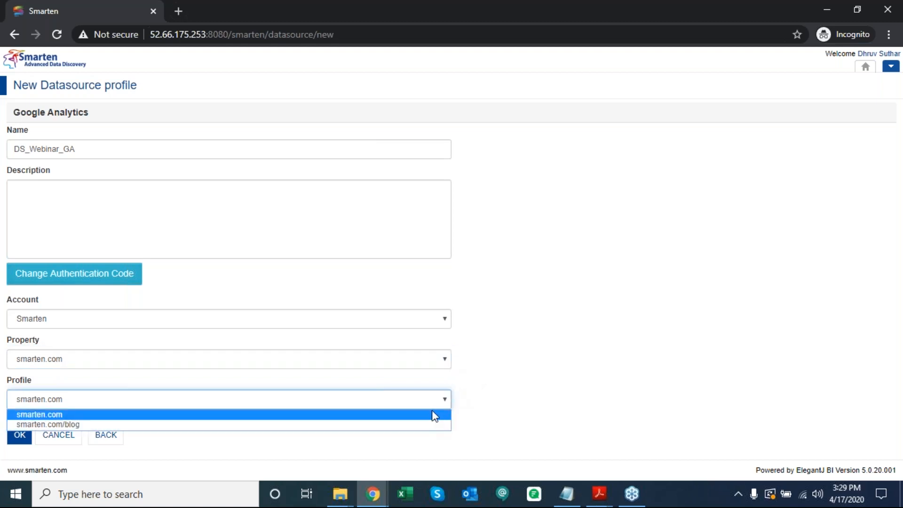
{"action": "left_click", "coordinate": [433, 415]}
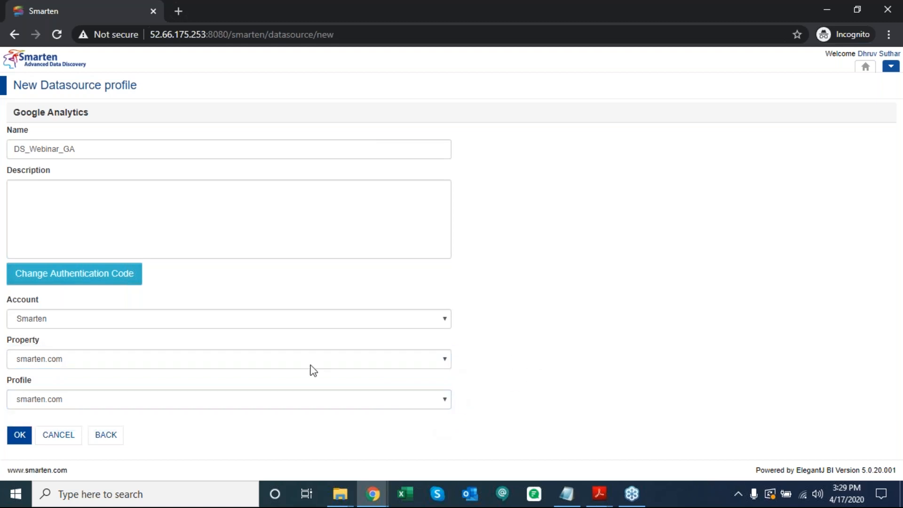
{"action": "left_click", "coordinate": [21, 435]}
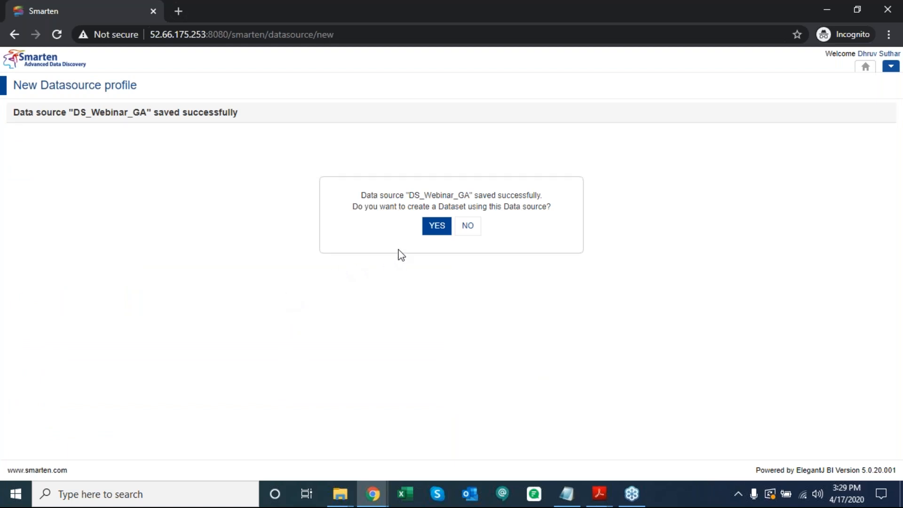
- Start a new dataset from the saved datasource, name it DT_Webinar_GA and proceed to its Google Analytics parameters
{"action": "left_click", "coordinate": [433, 233]}
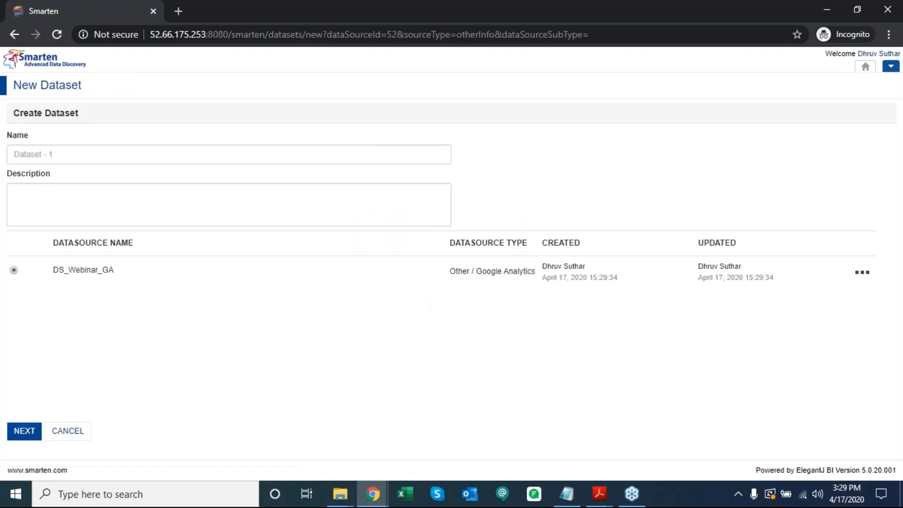
{"action": "left_click", "coordinate": [218, 152]}
{"action": "type", "text": "DT"}
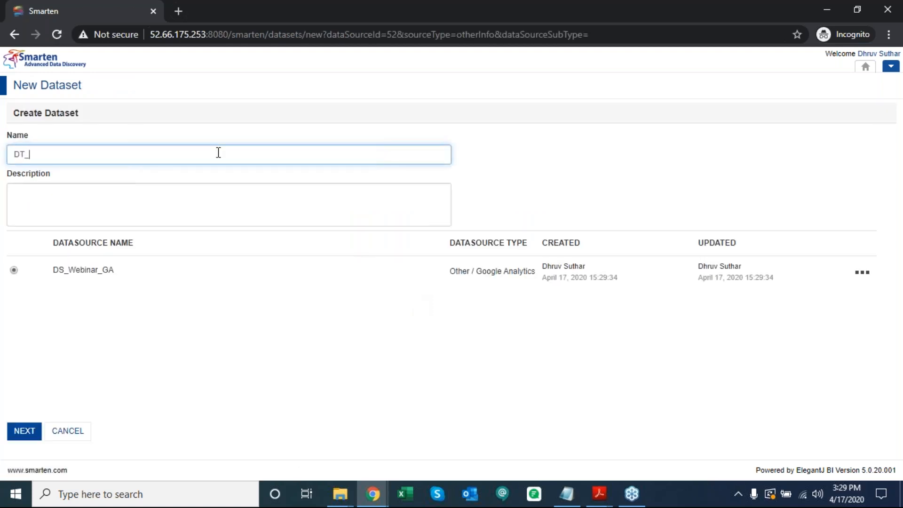
{"action": "type", "text": "_Webinar_GA"}
{"action": "left_click", "coordinate": [20, 438]}
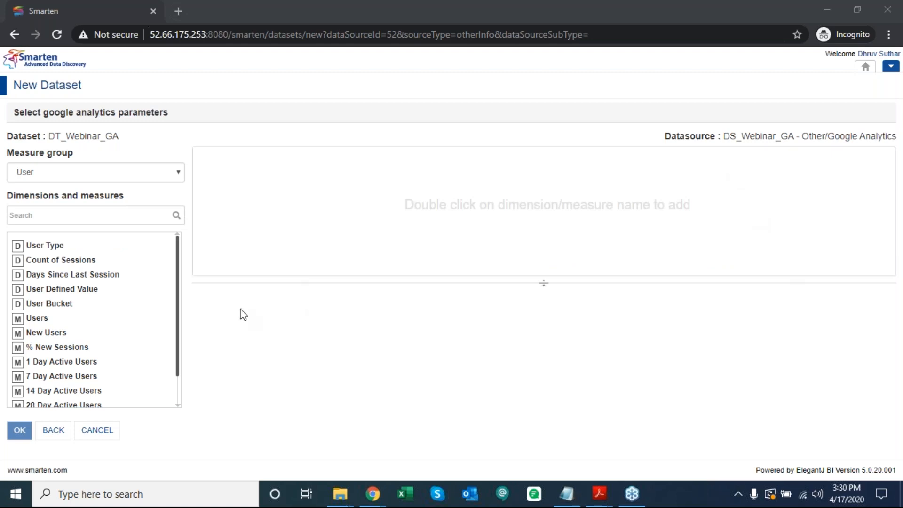
- Add the User Type dimension and the Users and New Users measures from the User group
{"action": "double_click", "coordinate": [56, 246]}
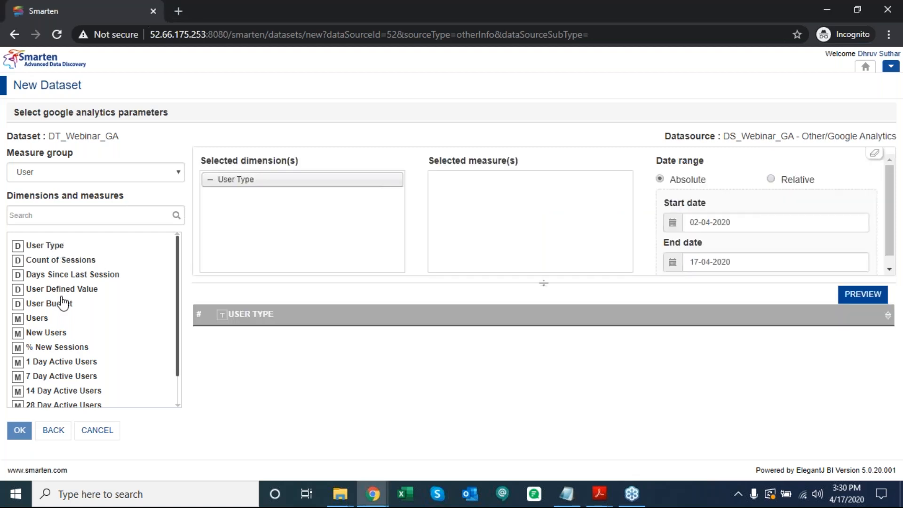
{"action": "double_click", "coordinate": [42, 318]}
{"action": "double_click", "coordinate": [45, 333]}
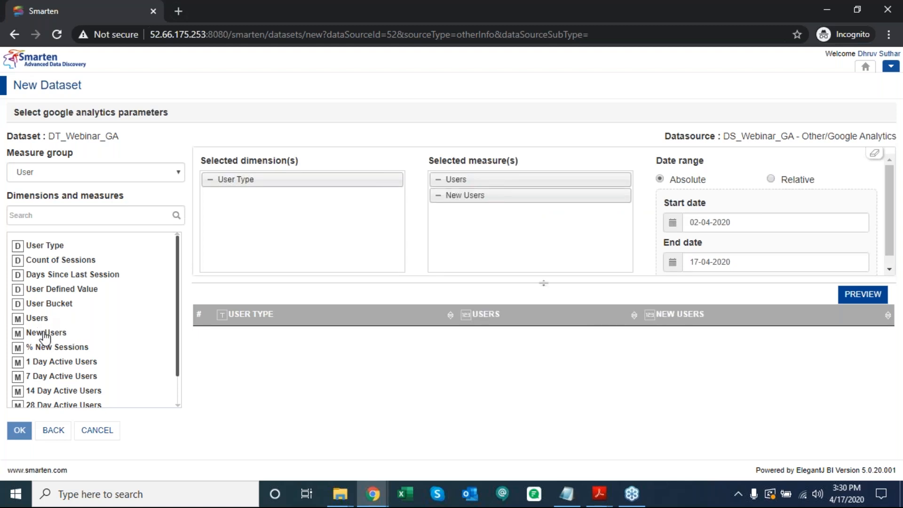
- Add the Sessions and Bounce Rate measures from the Session measure group
{"action": "left_click", "coordinate": [86, 175]}
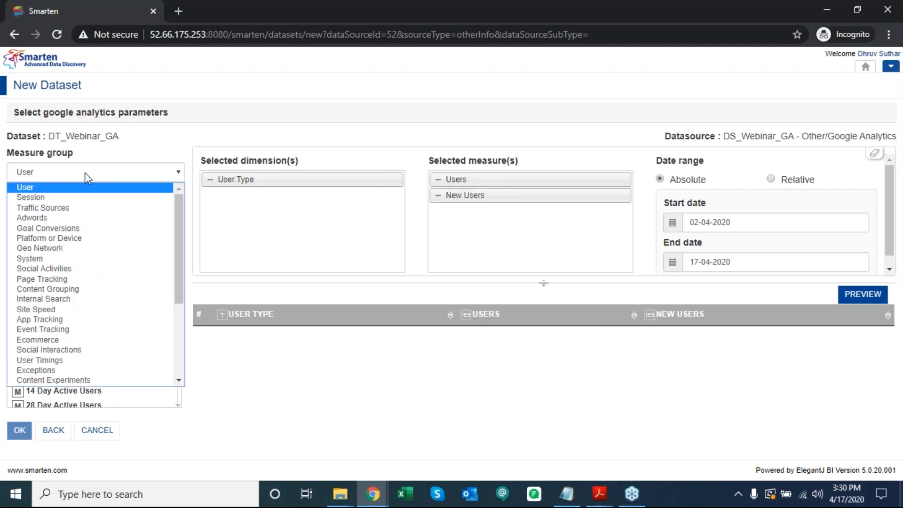
{"action": "left_click", "coordinate": [78, 197]}
{"action": "double_click", "coordinate": [56, 261]}
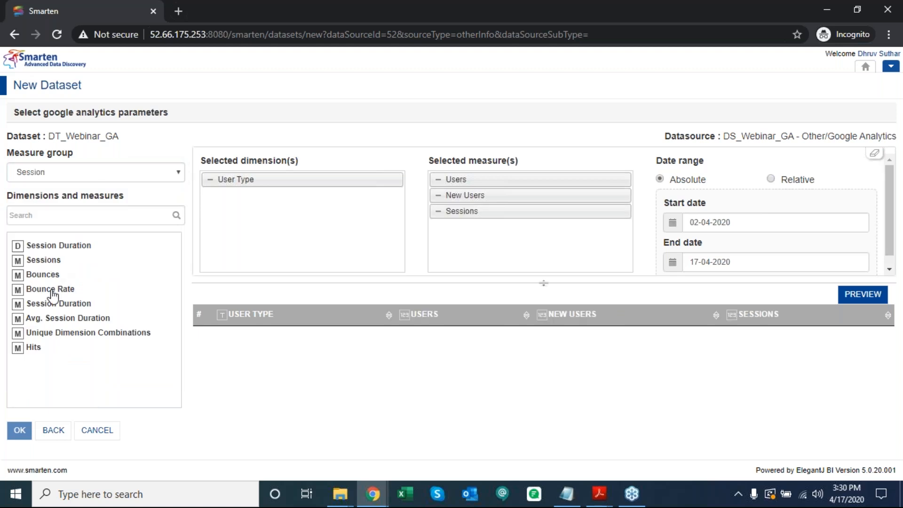
{"action": "double_click", "coordinate": [50, 290]}
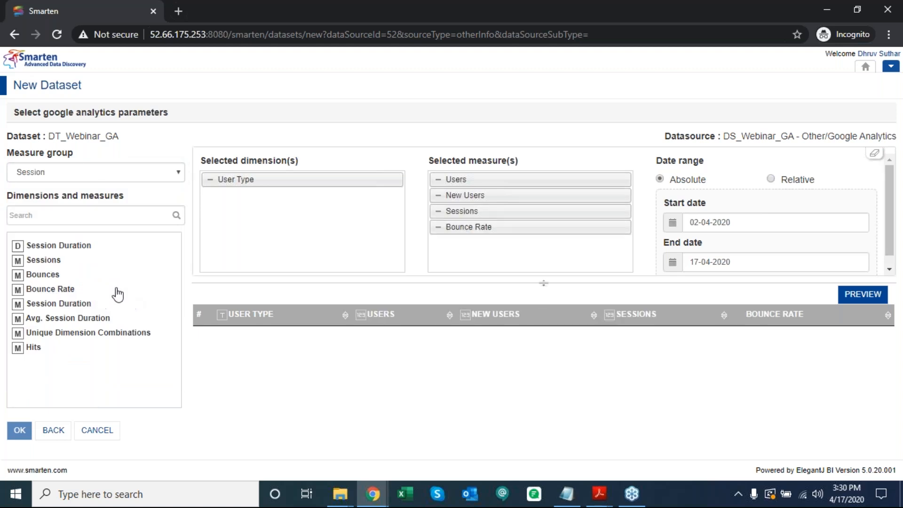
- Look through the dimensions and measures offered in the Social Activities and Site Speed groups
{"action": "left_click", "coordinate": [106, 177]}
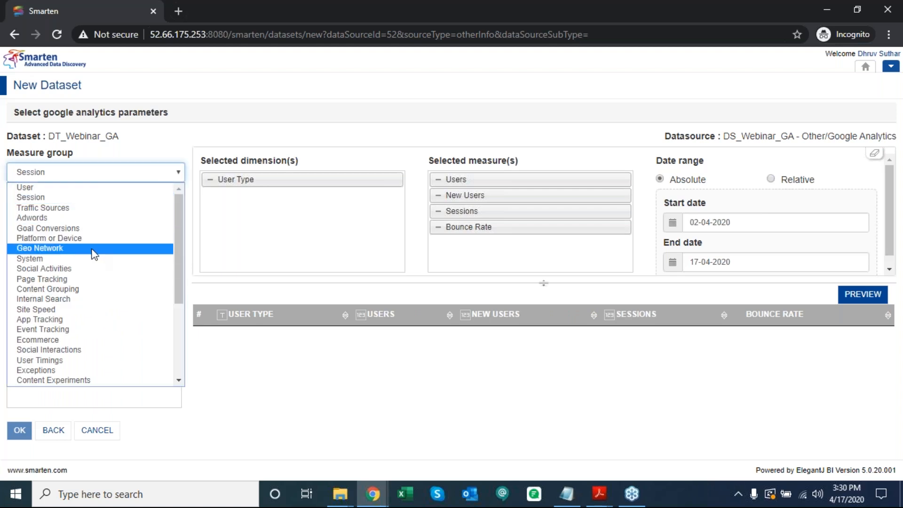
{"action": "left_click", "coordinate": [92, 267]}
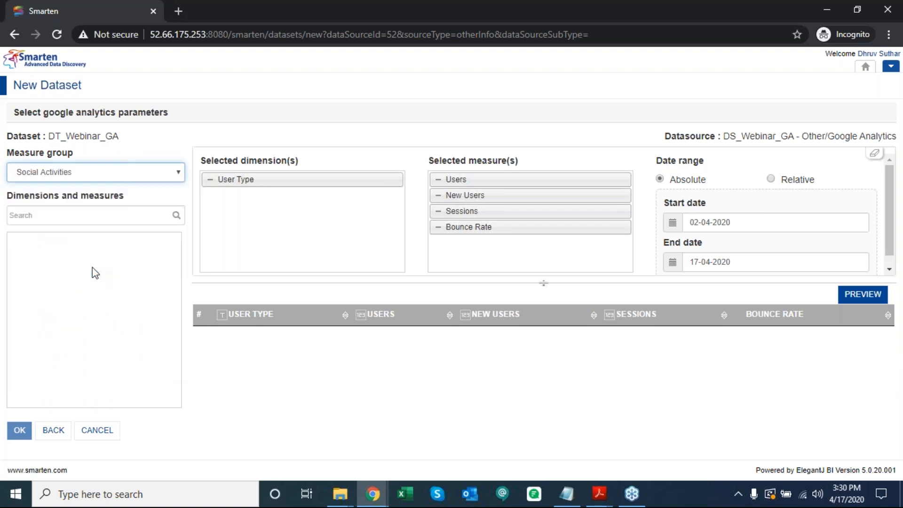
{"action": "left_click", "coordinate": [121, 170]}
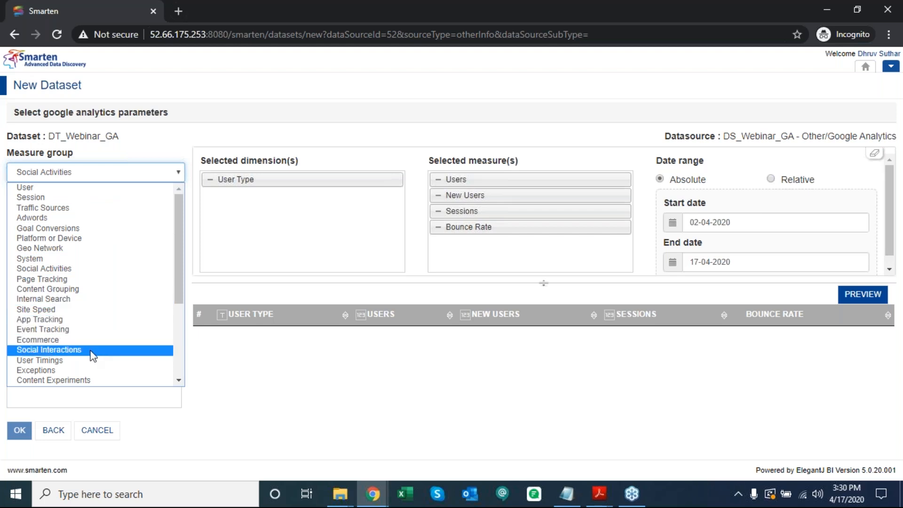
{"action": "left_click", "coordinate": [92, 309]}
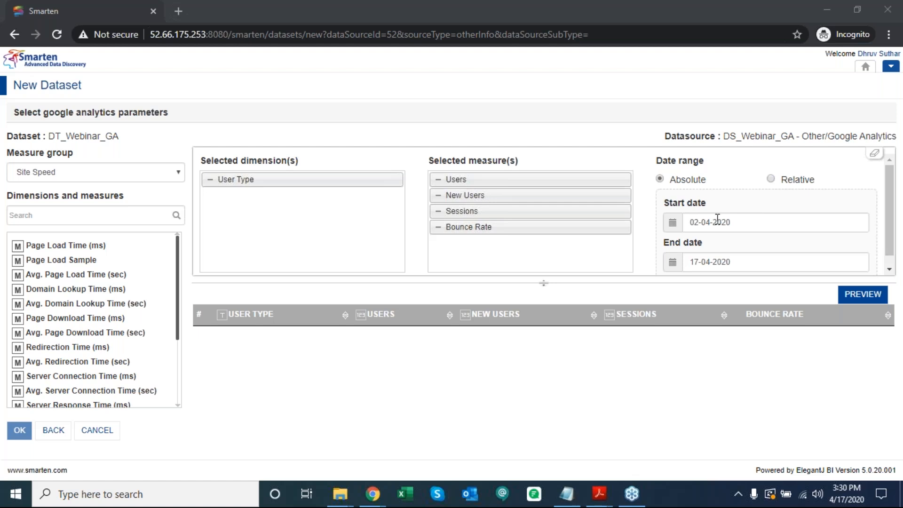
- Set the absolute start date to 02-04-2019, and create the dataset after previewing its data
{"action": "left_click", "coordinate": [743, 222]}
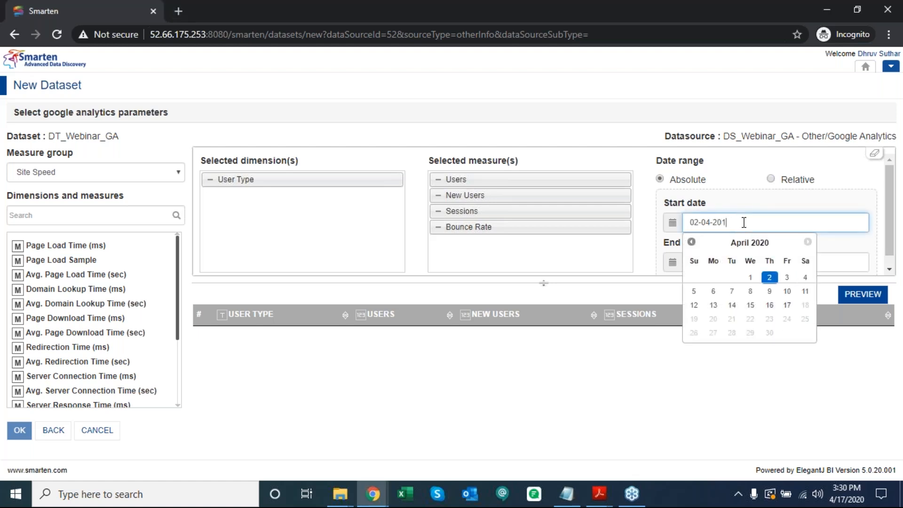
{"action": "type", "text": "9"}
{"action": "key", "text": "Return"}
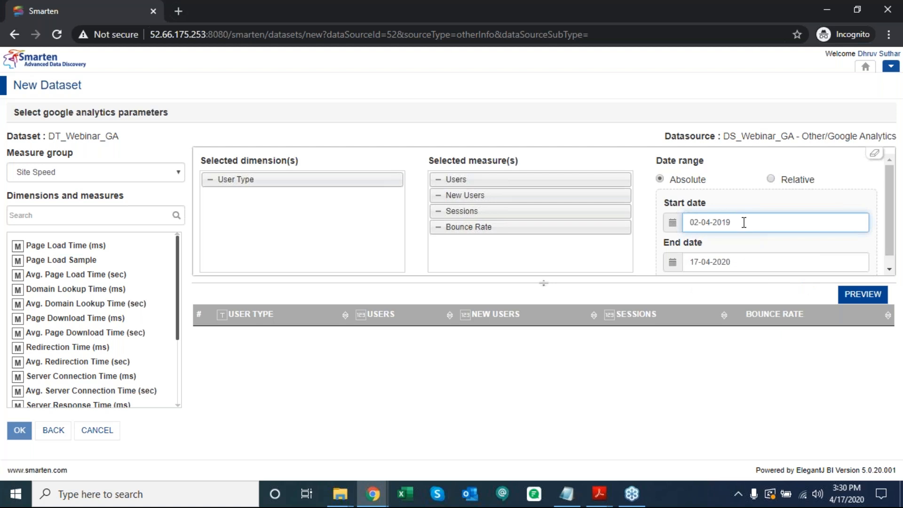
{"action": "left_click", "coordinate": [854, 296]}
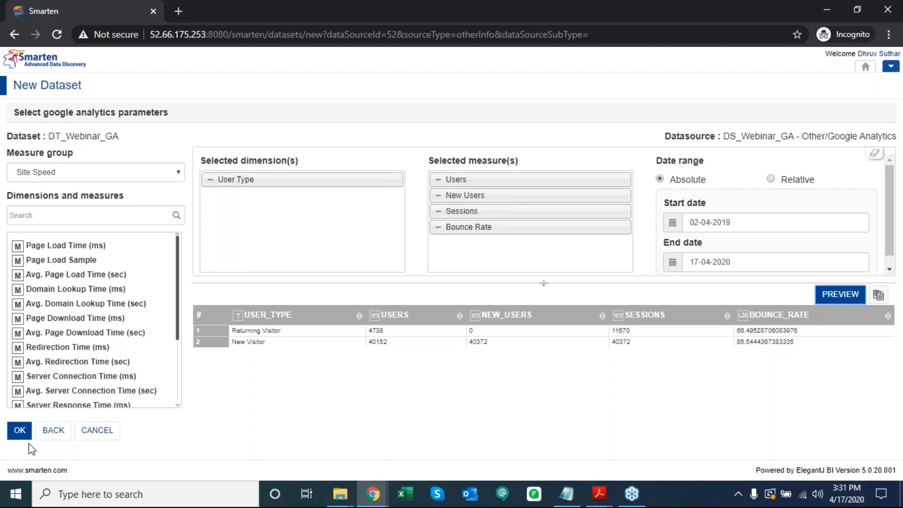
{"action": "left_click", "coordinate": [20, 428]}
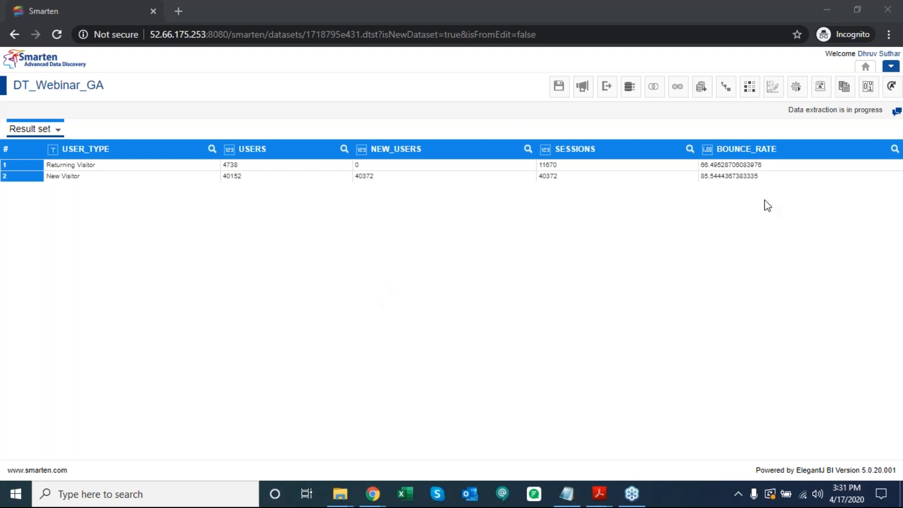
- Start a new datasource profile of type SAP
{"action": "left_click", "coordinate": [894, 70]}
{"action": "left_click", "coordinate": [893, 69]}
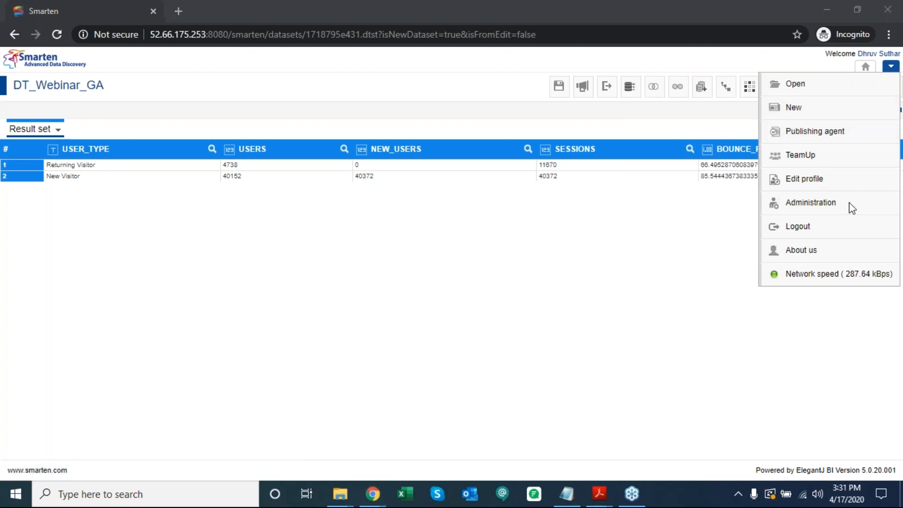
{"action": "left_click", "coordinate": [663, 296]}
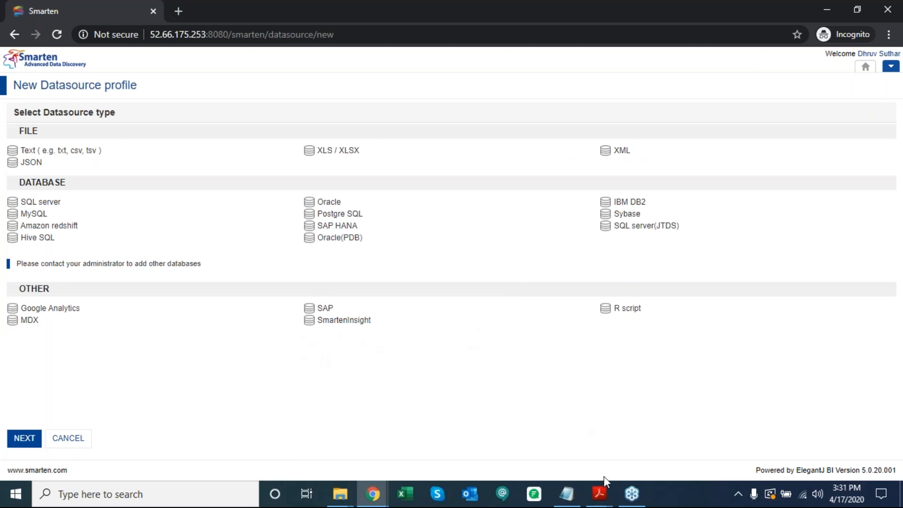
{"action": "left_click", "coordinate": [323, 309]}
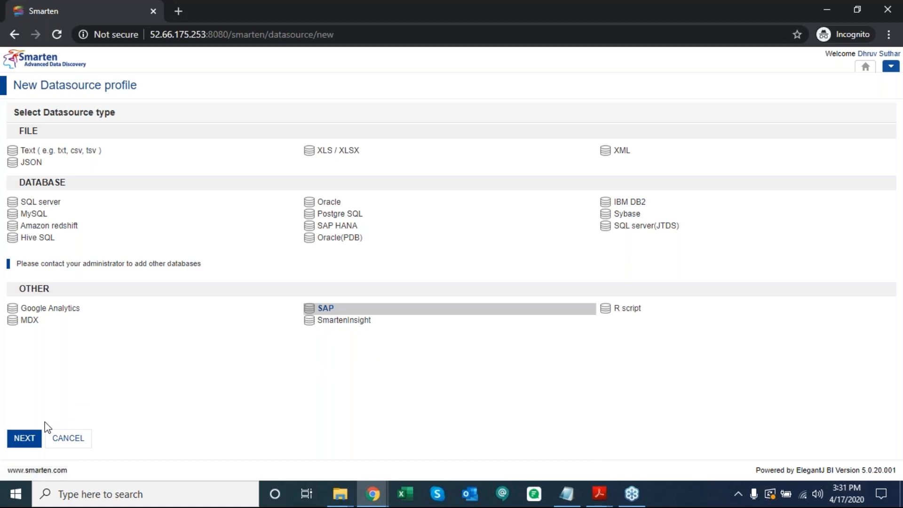
{"action": "left_click", "coordinate": [24, 440]}
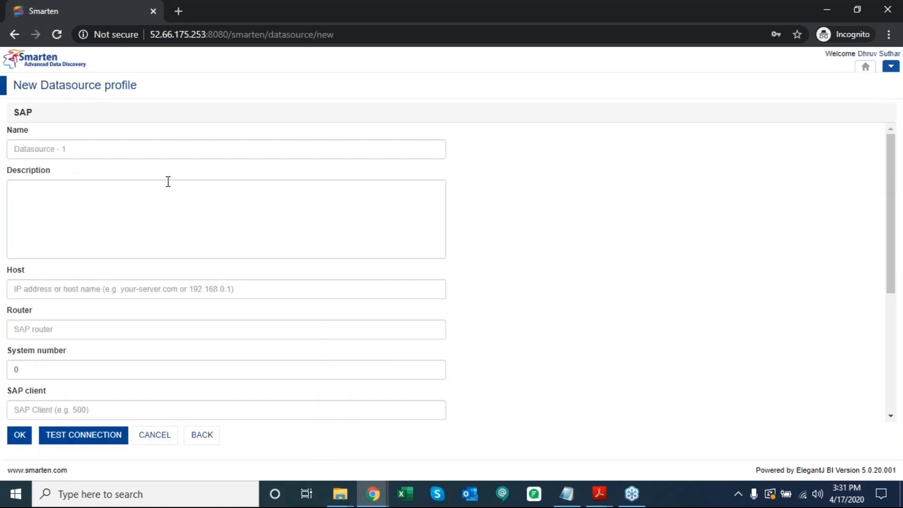
- Review the SAP connection settings from Name through Enable RFC connection trace, and return to the datasource type selection
{"action": "left_click", "coordinate": [175, 150]}
{"action": "left_click", "coordinate": [179, 288]}
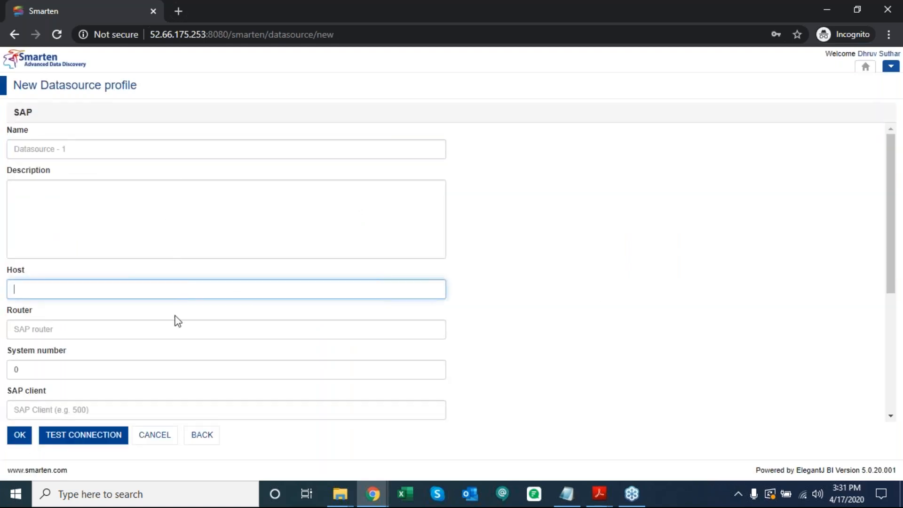
{"action": "left_click", "coordinate": [171, 326]}
{"action": "scroll", "coordinate": [181, 356], "scroll_direction": "down", "scroll_amount": 1}
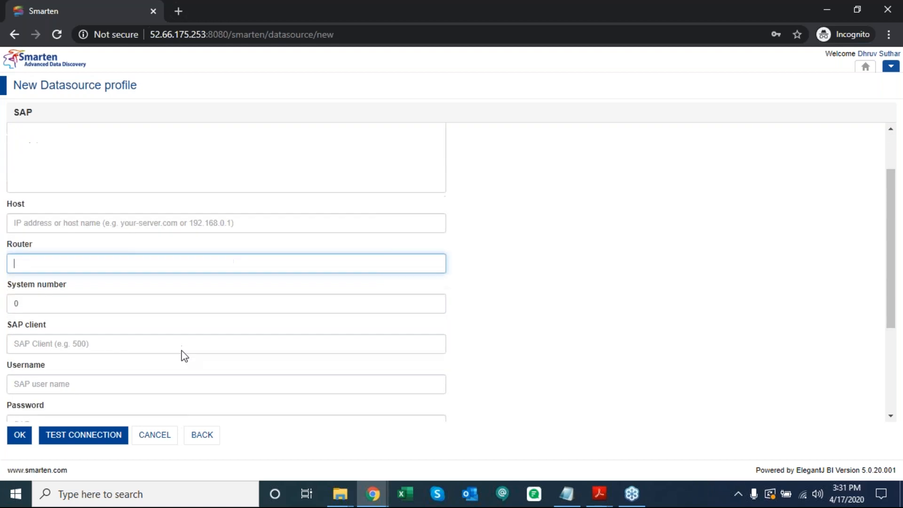
{"action": "left_click", "coordinate": [160, 305]}
{"action": "left_click", "coordinate": [156, 344]}
{"action": "scroll", "coordinate": [157, 344], "scroll_direction": "down", "scroll_amount": 2}
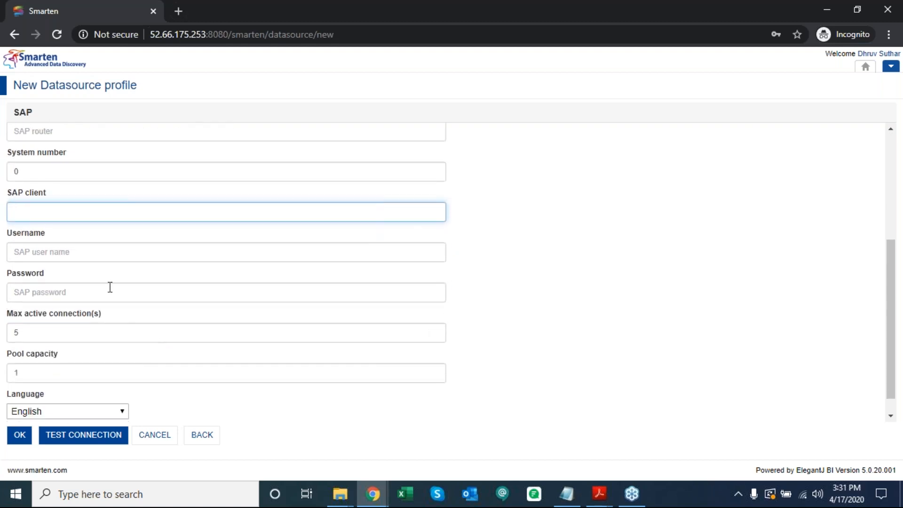
{"action": "scroll", "coordinate": [141, 261], "scroll_direction": "down", "scroll_amount": 1}
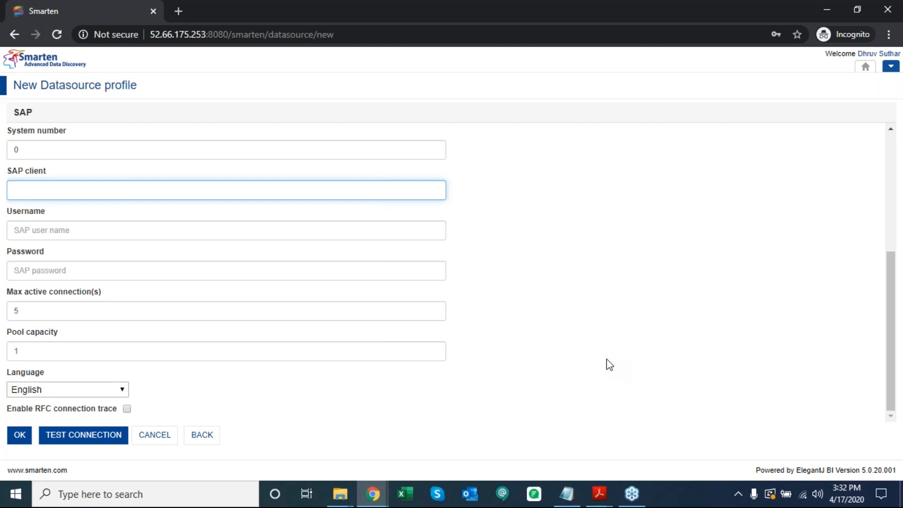
{"action": "left_click", "coordinate": [218, 442]}
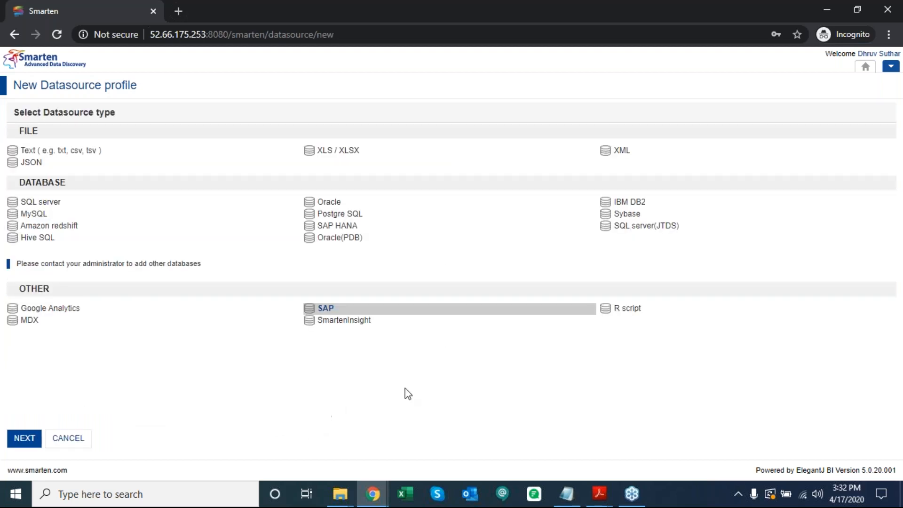
- Start an R script datasource profile and show the option for pasting the script instead of uploading a file
{"action": "left_click", "coordinate": [613, 314]}
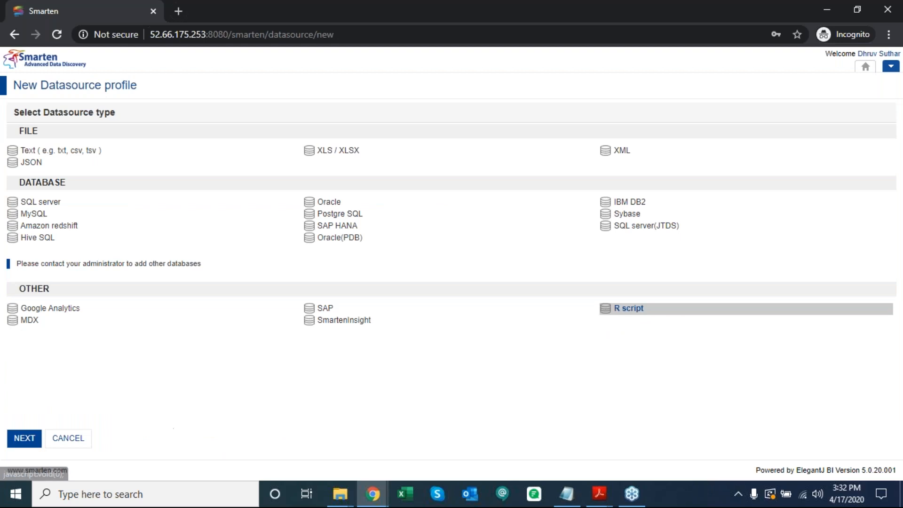
{"action": "left_click", "coordinate": [38, 435]}
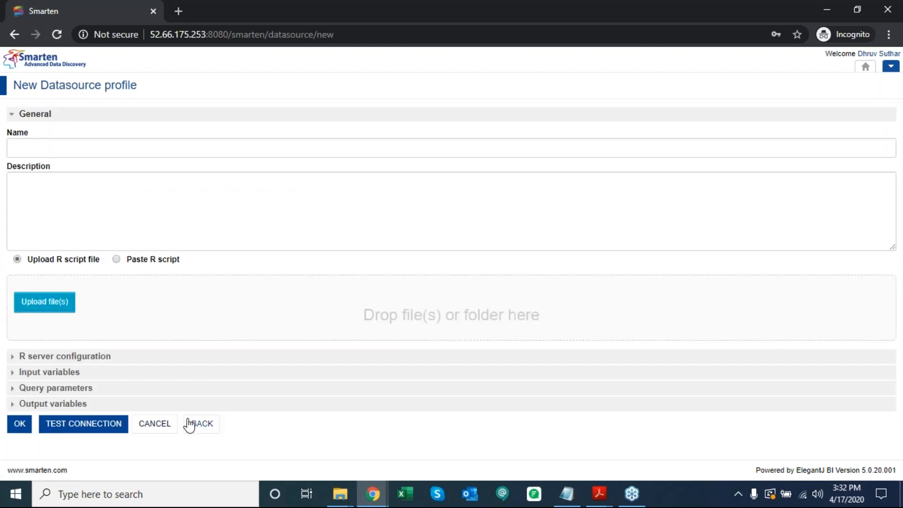
{"action": "left_click", "coordinate": [162, 153]}
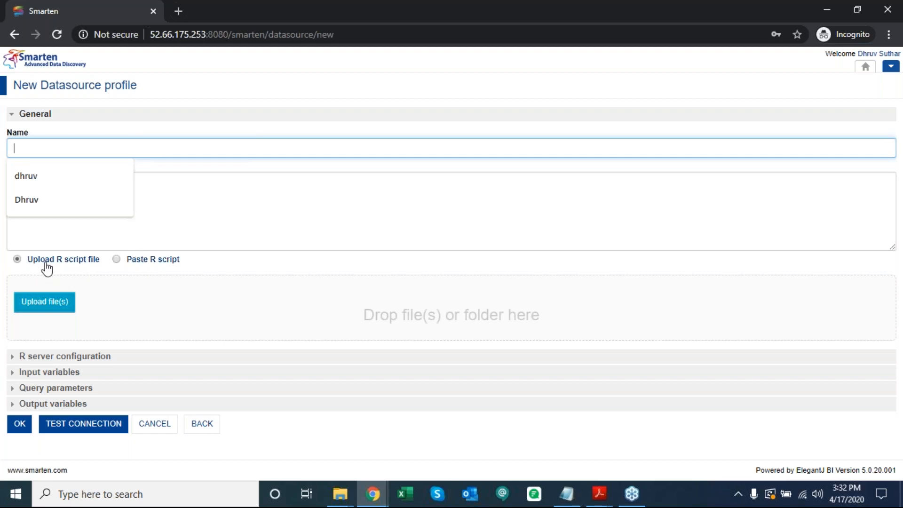
{"action": "left_click", "coordinate": [132, 265]}
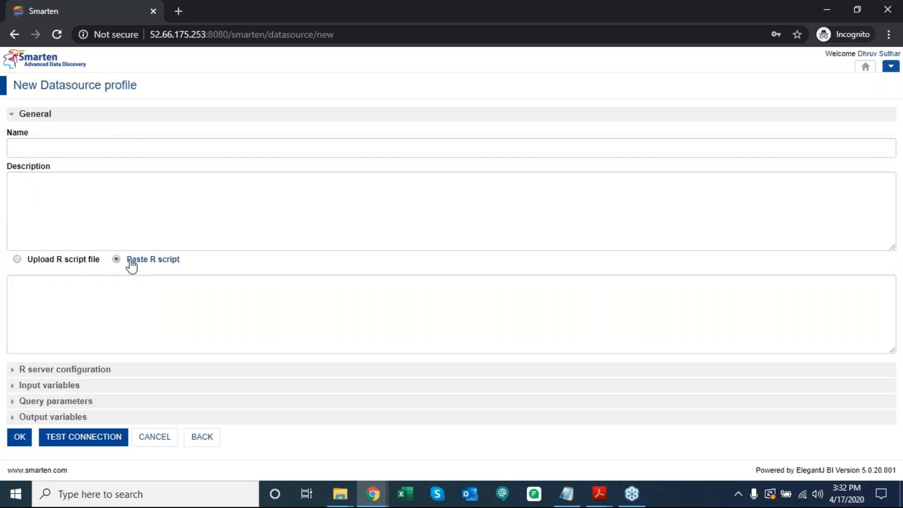
- Review the R server configuration, input variable types, query parameters and output variables, and return to the datasource type selection
{"action": "left_click", "coordinate": [81, 371]}
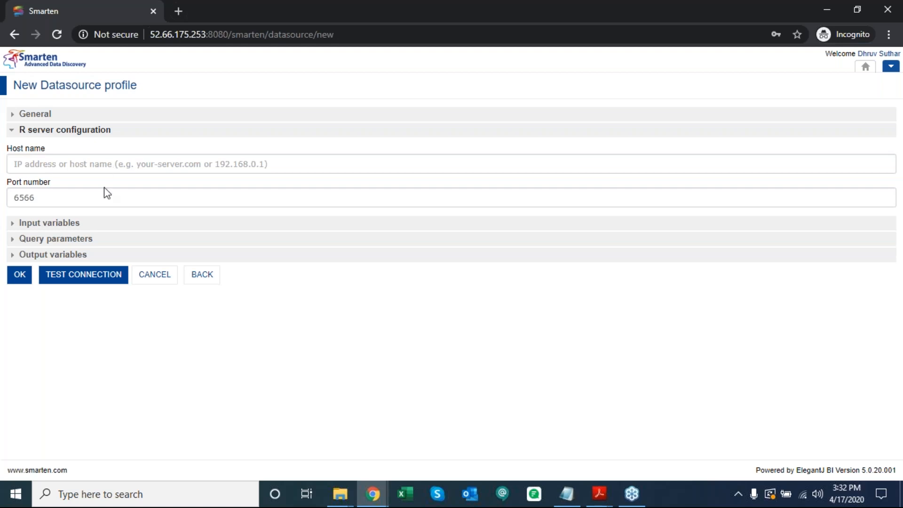
{"action": "left_click", "coordinate": [92, 226]}
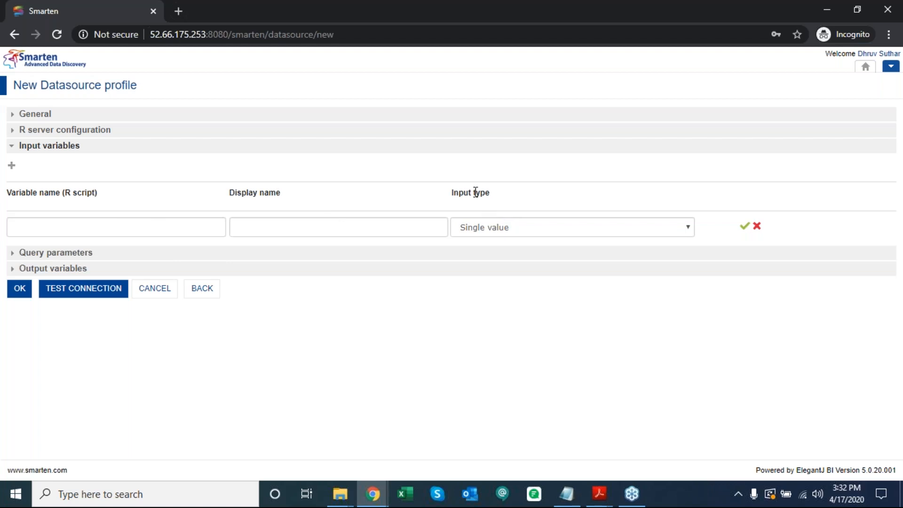
{"action": "left_click", "coordinate": [517, 236]}
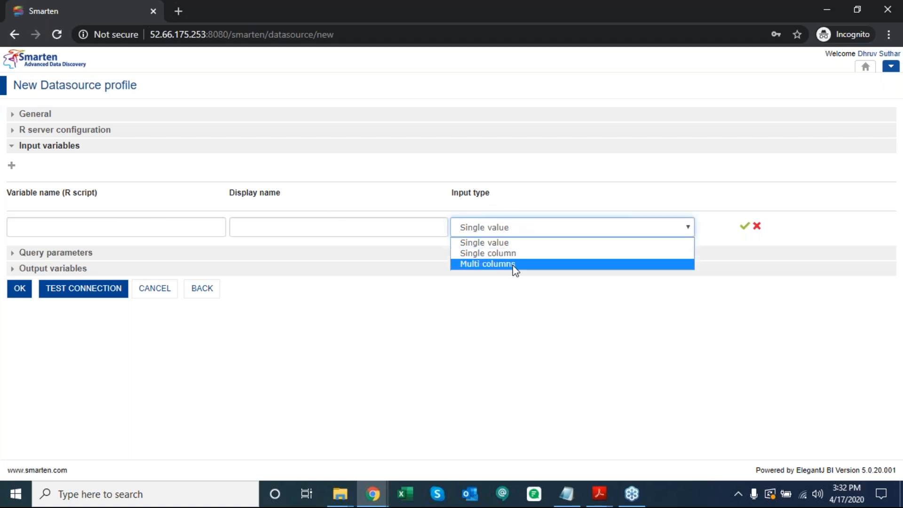
{"action": "left_click", "coordinate": [395, 293]}
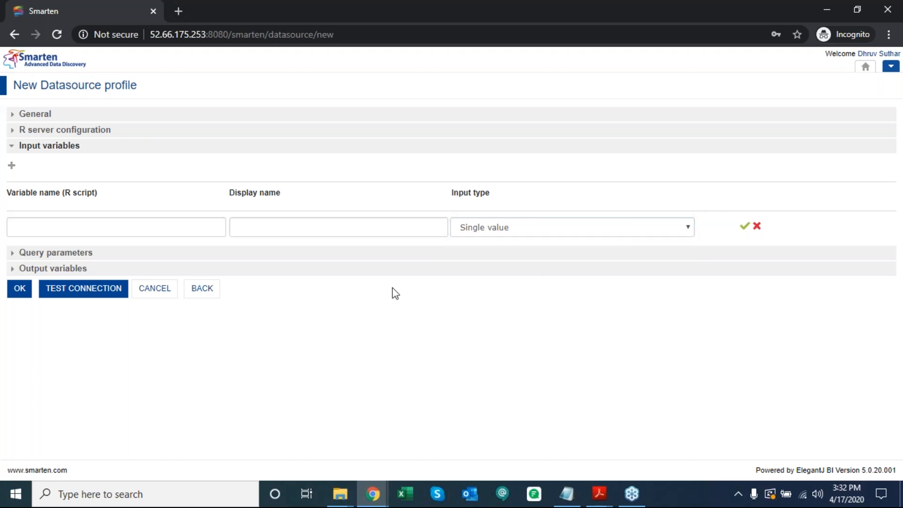
{"action": "left_click", "coordinate": [297, 257]}
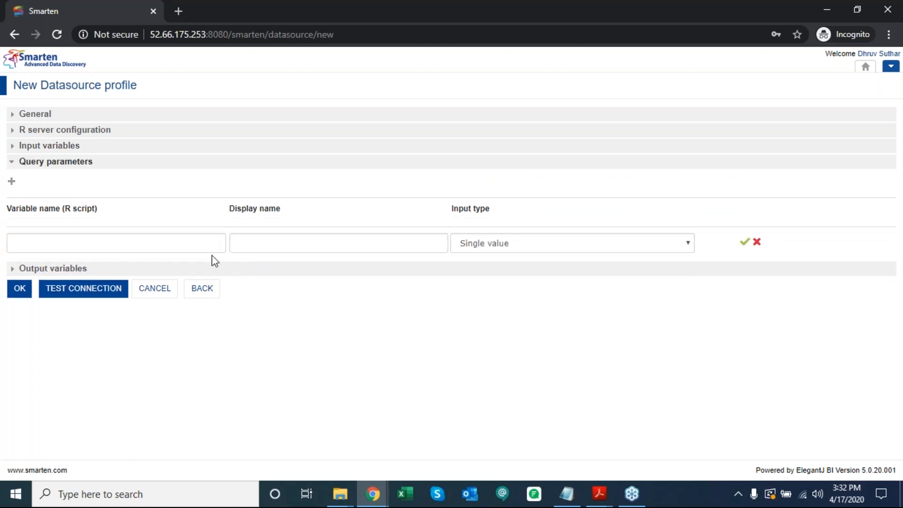
{"action": "left_click", "coordinate": [296, 276]}
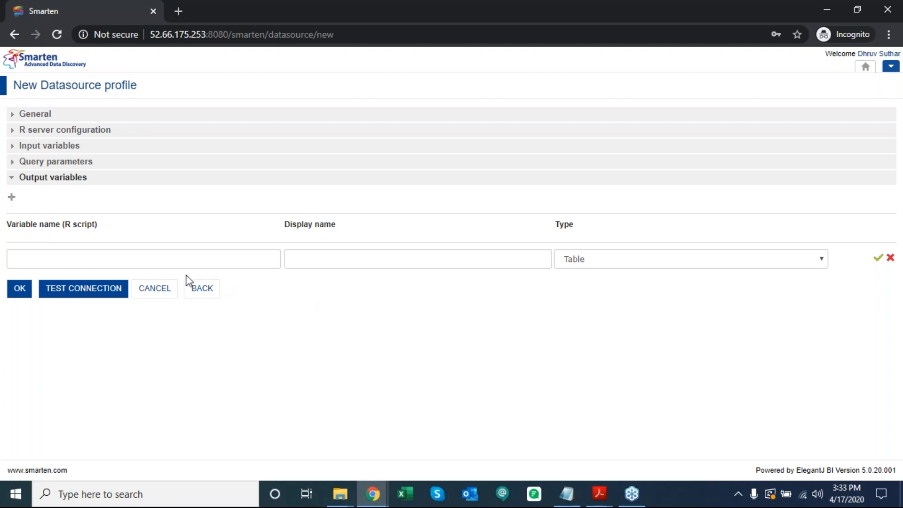
{"action": "left_click", "coordinate": [192, 288]}
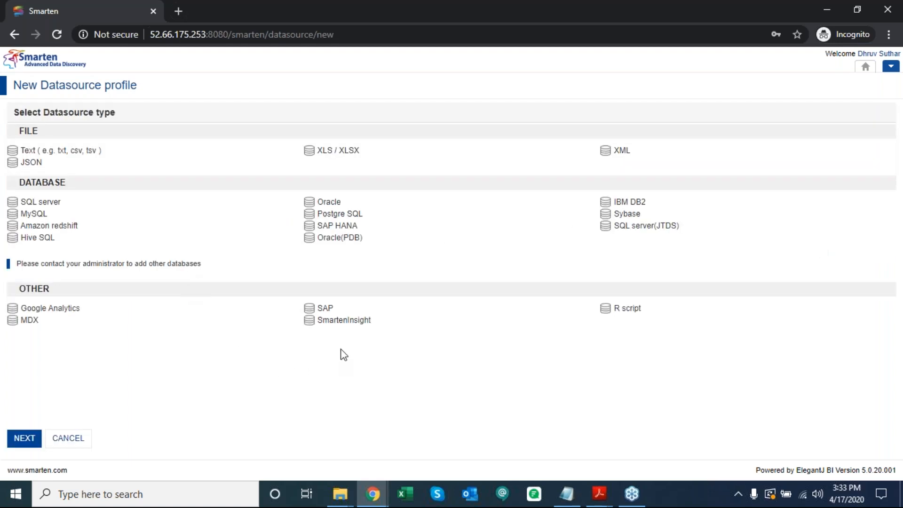
- Start a SmartenInsight datasource profile and select the Marketing Optimization model from the Repository folder
{"action": "left_click", "coordinate": [348, 325]}
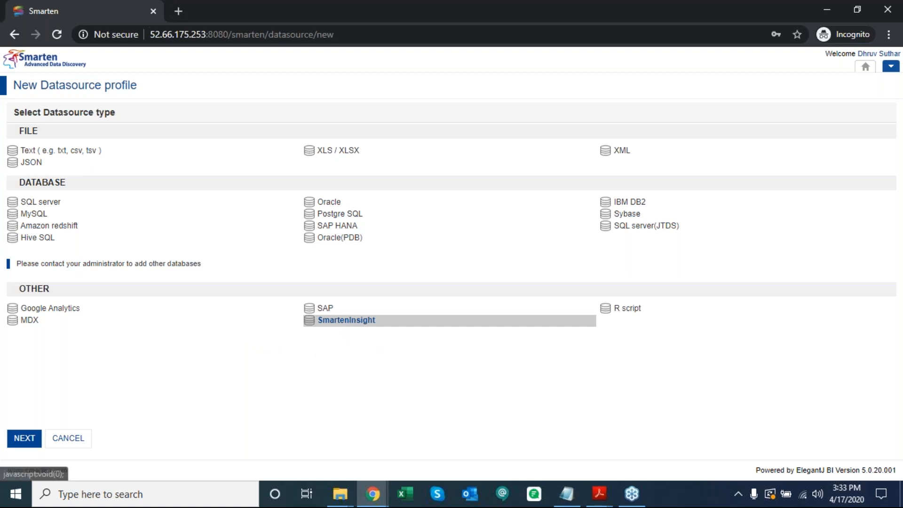
{"action": "left_click", "coordinate": [23, 443]}
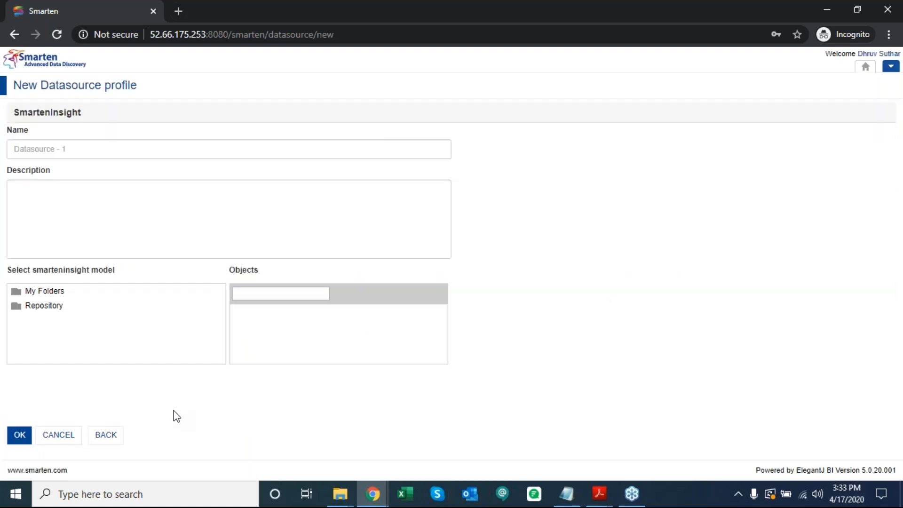
{"action": "left_click", "coordinate": [46, 306]}
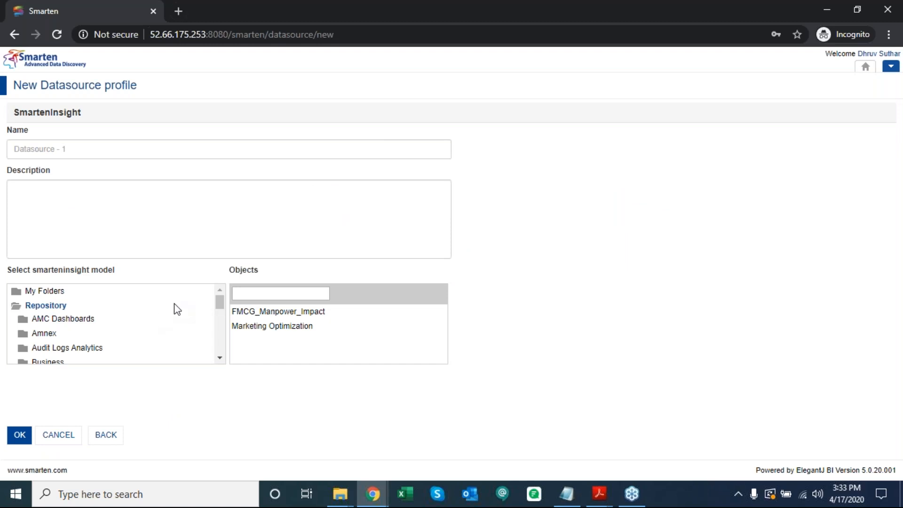
{"action": "left_click", "coordinate": [270, 331]}
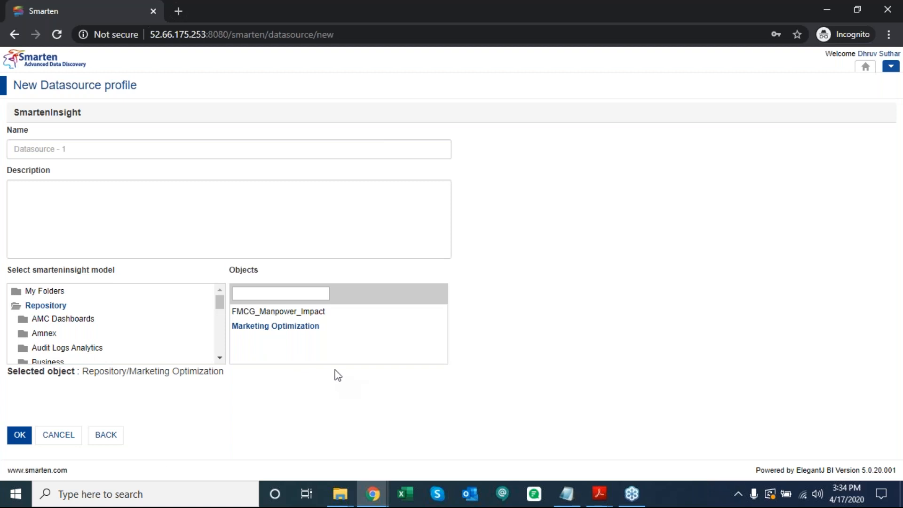
- Name the SmartenInsight datasource DS_Webinar_Insight and save it
{"action": "left_click", "coordinate": [262, 151]}
{"action": "type", "text": "DS_"}
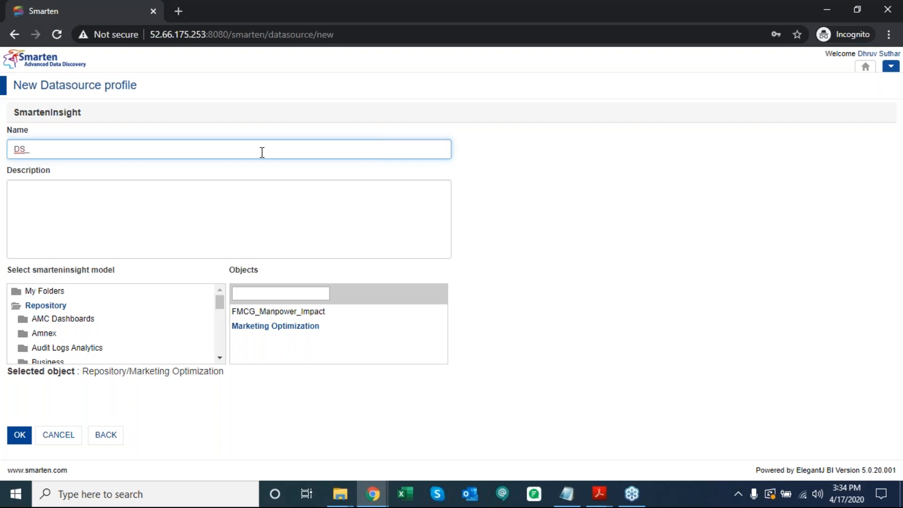
{"action": "type", "text": "Webinar_Insught"}
{"action": "key", "text": "Left"}
{"action": "key", "text": "Left"}
{"action": "key", "text": "Left"}
{"action": "key", "text": "BackSpace"}
{"action": "type", "text": "i"}
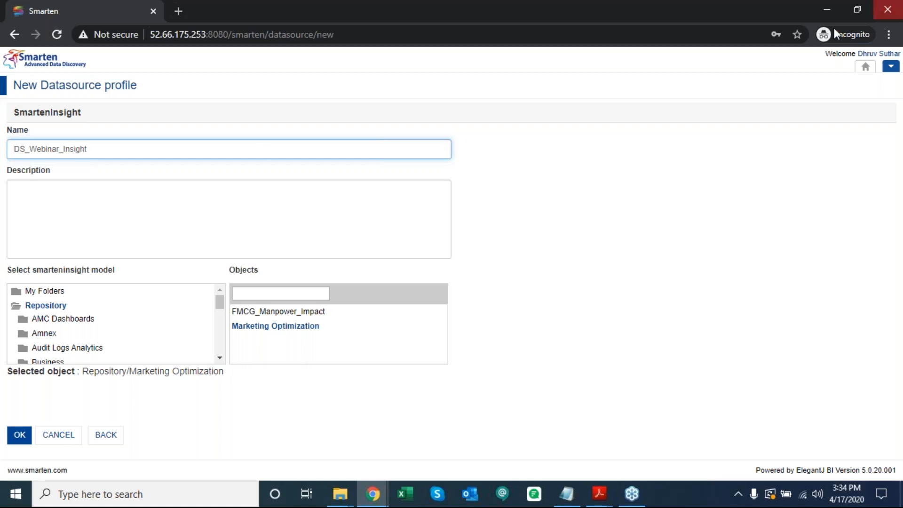
{"action": "left_click", "coordinate": [475, 293]}
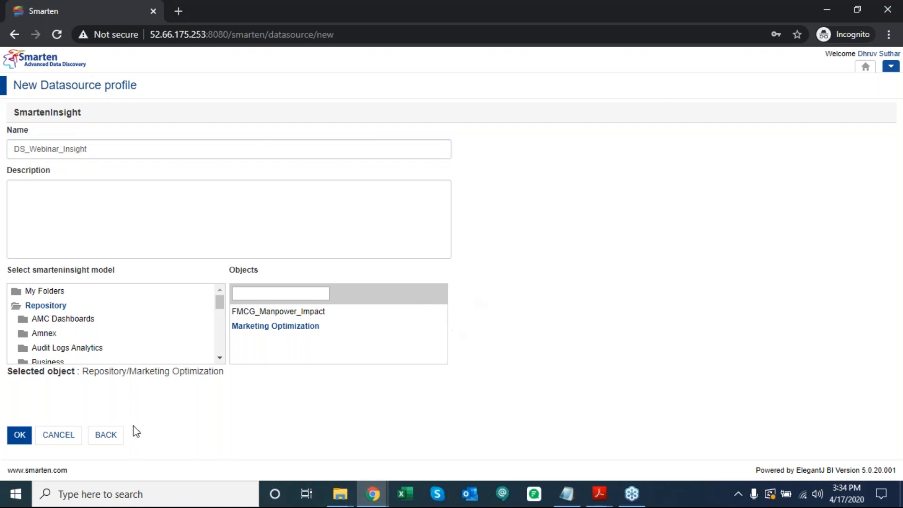
{"action": "left_click", "coordinate": [20, 435]}
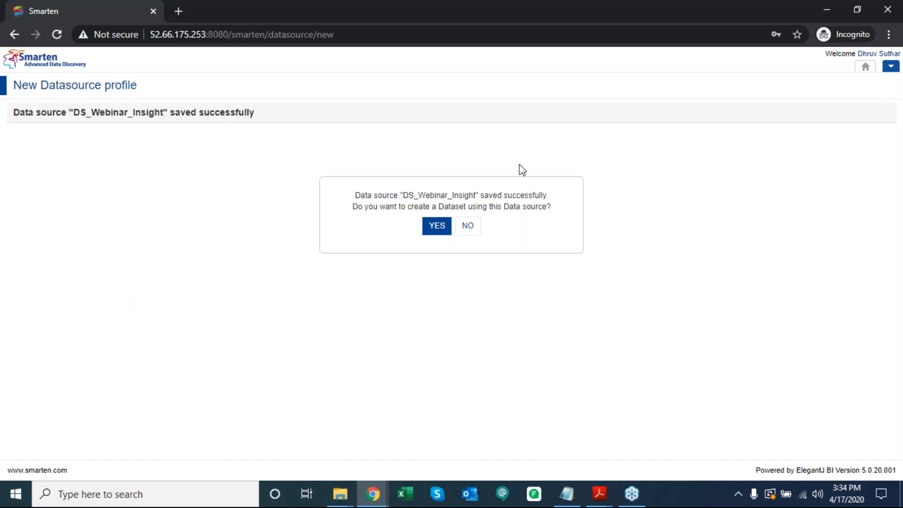
- Open the overview of available datasource types for a new datasource profile
{"action": "left_click", "coordinate": [891, 66]}
{"action": "mouse_move", "coordinate": [832, 109]}
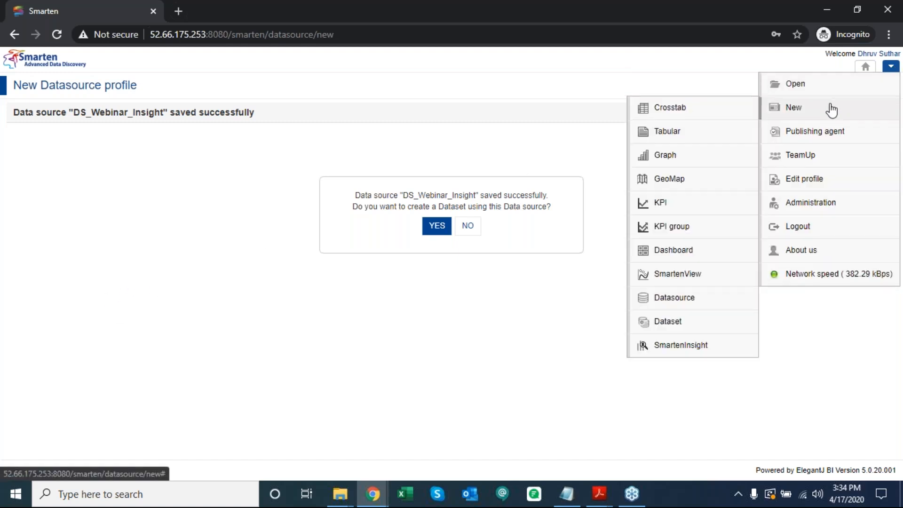
{"action": "left_click", "coordinate": [677, 301]}
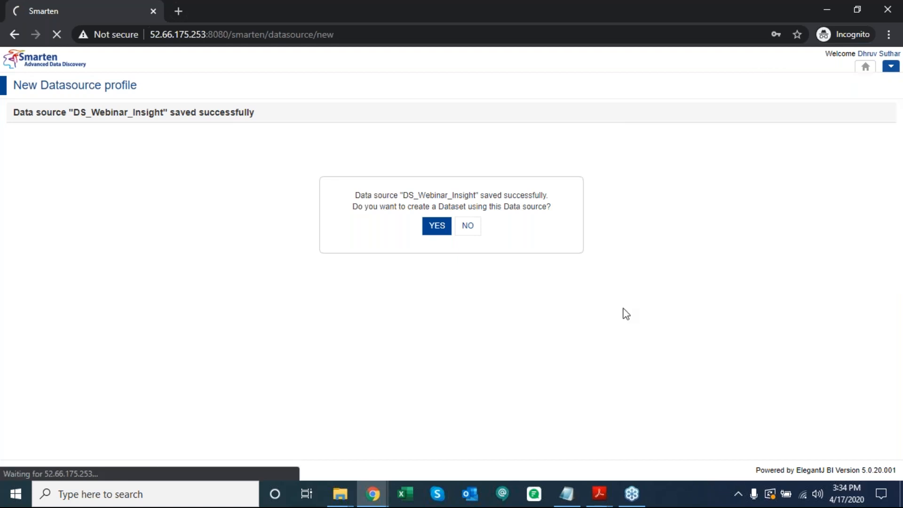
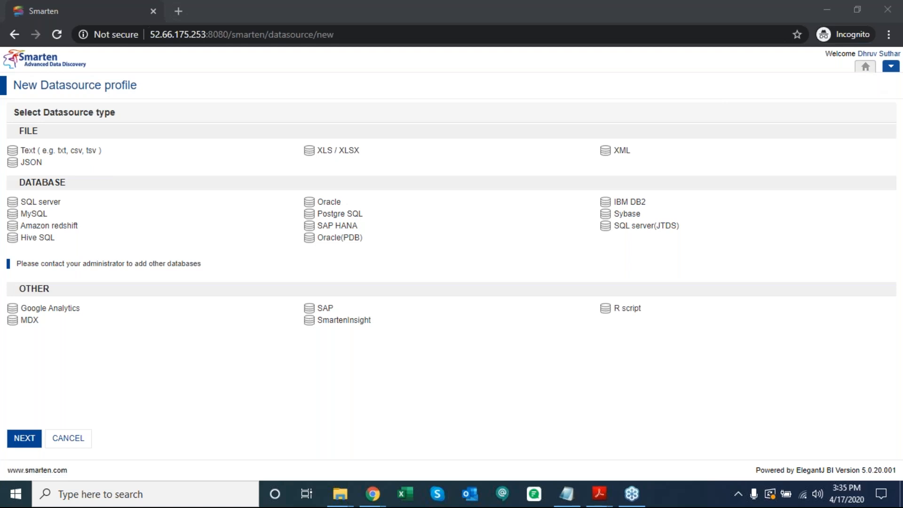
- Start a new dataset and name it DT_Webinar_CSV
{"action": "left_click", "coordinate": [891, 66]}
{"action": "mouse_move", "coordinate": [871, 108]}
{"action": "left_click", "coordinate": [675, 294]}
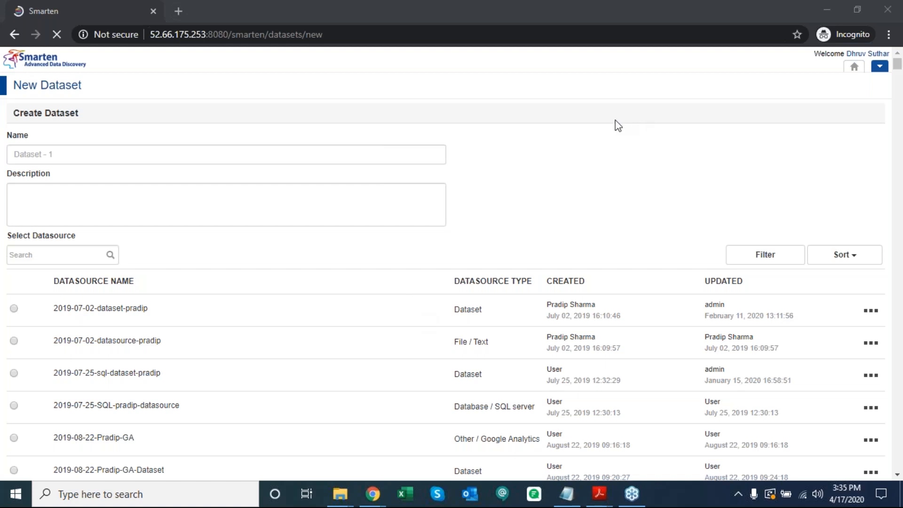
{"action": "left_click", "coordinate": [352, 153]}
{"action": "type", "text": "DT_Web"}
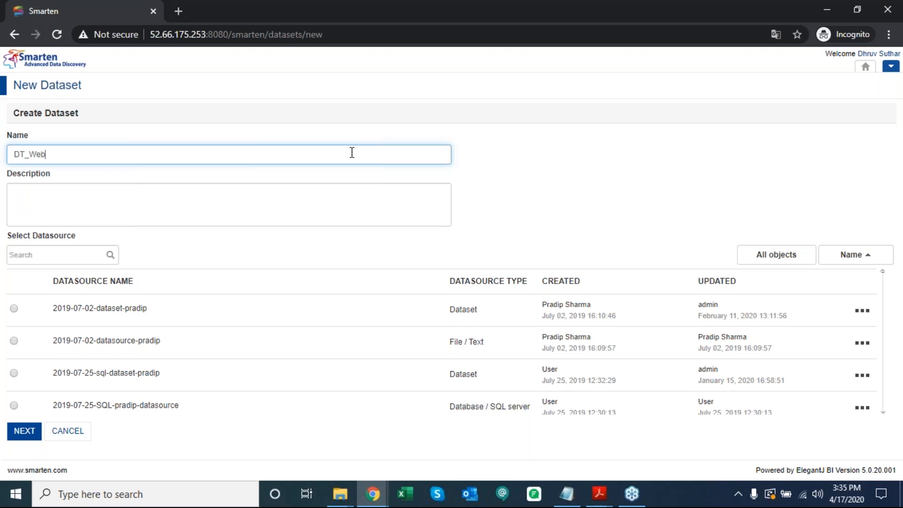
{"action": "type", "text": "inar_CSV"}
- Search the datasources for "webina", choose DS_Webinar_CSV as the dataset's source, and proceed to its column selection
{"action": "left_click", "coordinate": [44, 258]}
{"action": "type", "text": "we"}
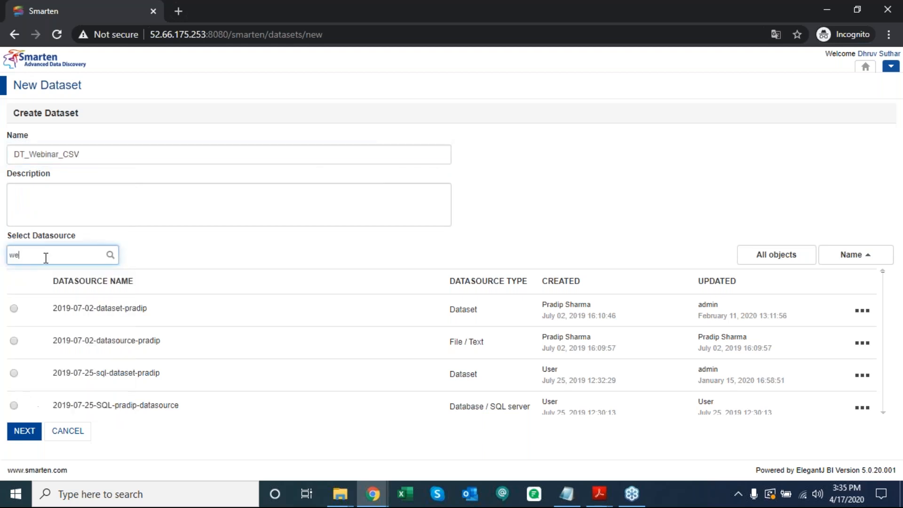
{"action": "type", "text": "binal"}
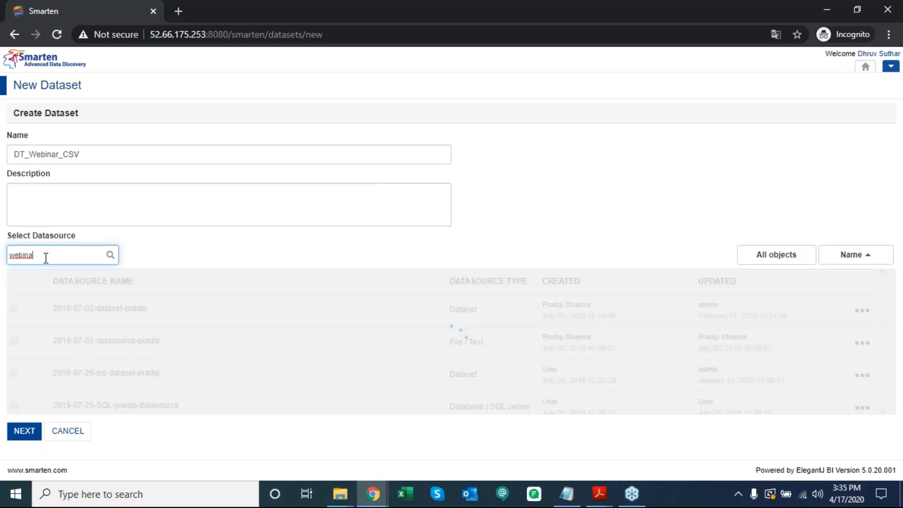
{"action": "key", "text": "BackSpace"}
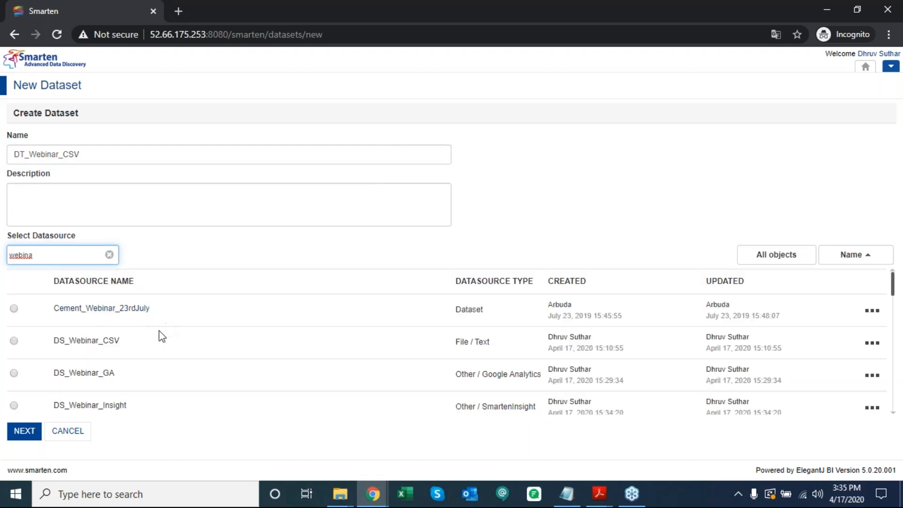
{"action": "left_click", "coordinate": [92, 348]}
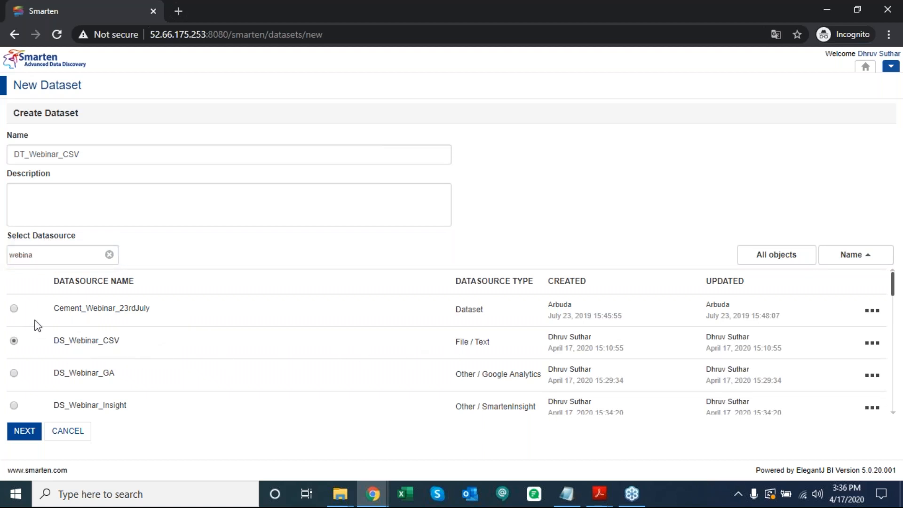
{"action": "left_click", "coordinate": [21, 433]}
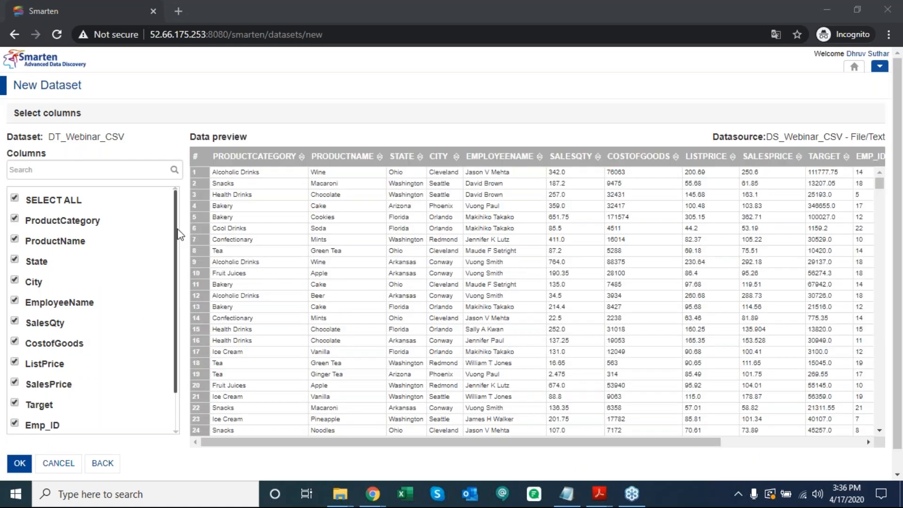
{"action": "left_click_drag", "start_coordinate": [176, 247], "coordinate": [176, 252]}
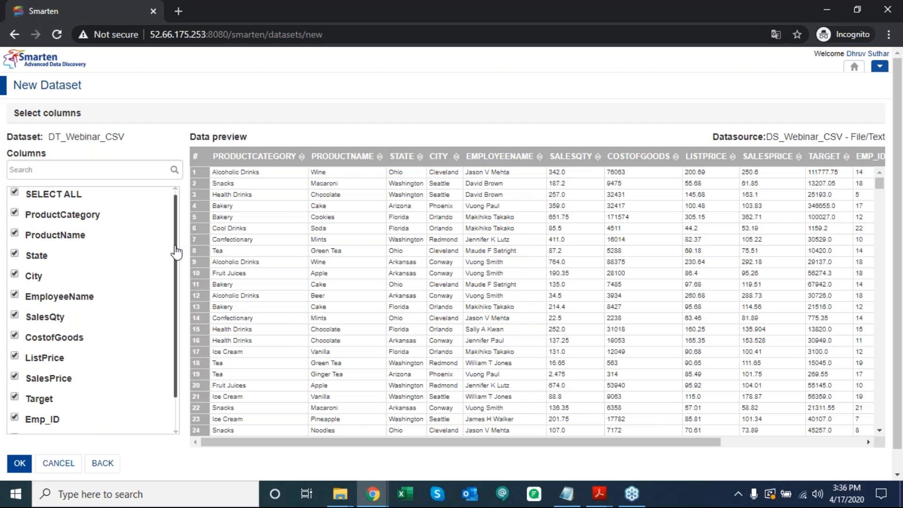
- Review the column list, keep all columns of DS_Webinar_CSV selected, and create the DT_Webinar_CSV dataset
{"action": "left_click_drag", "start_coordinate": [176, 253], "coordinate": [176, 283]}
{"action": "left_click_drag", "start_coordinate": [175, 231], "coordinate": [174, 202]}
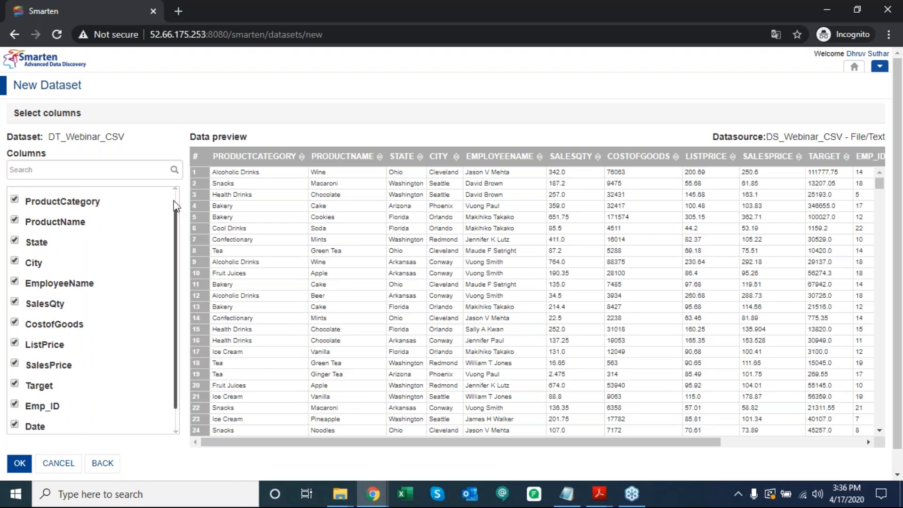
{"action": "left_click_drag", "start_coordinate": [175, 205], "coordinate": [175, 200]}
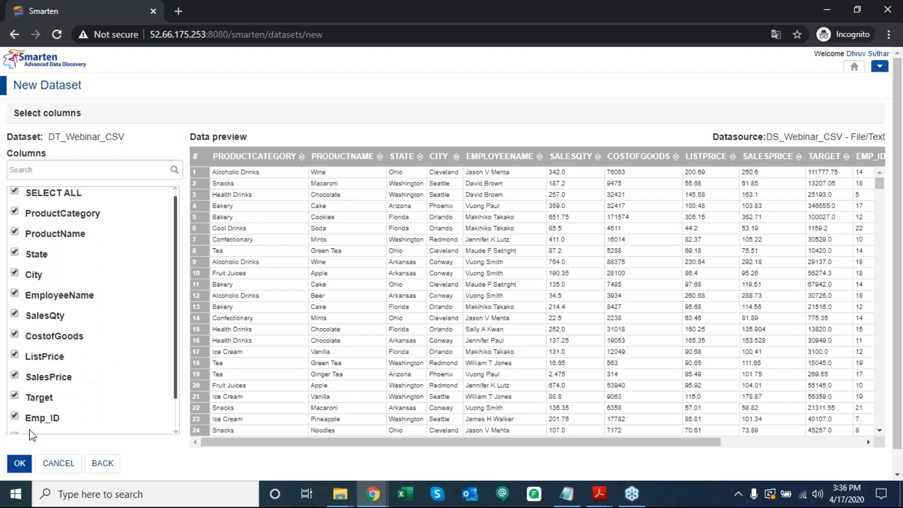
{"action": "left_click", "coordinate": [19, 464]}
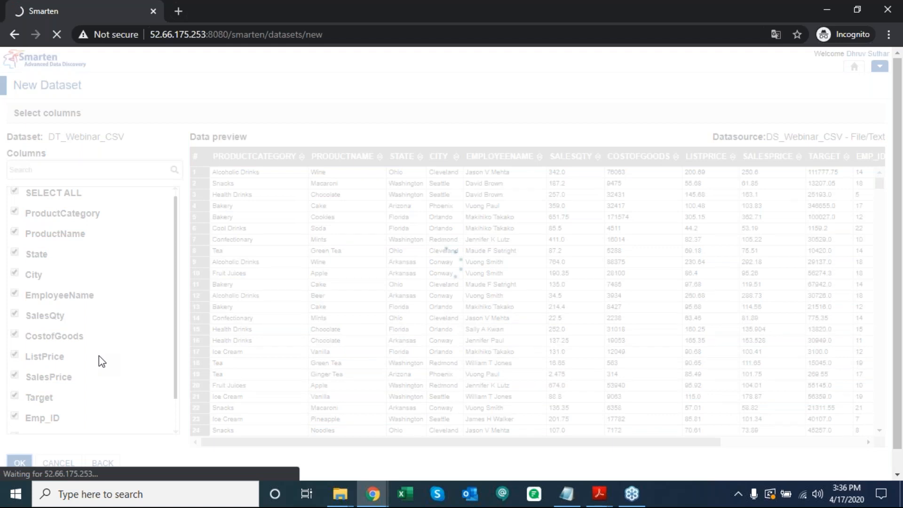
- Return to the home page and open the DT_Webinar_CSV dataset from the repository
{"action": "left_click", "coordinate": [869, 70]}
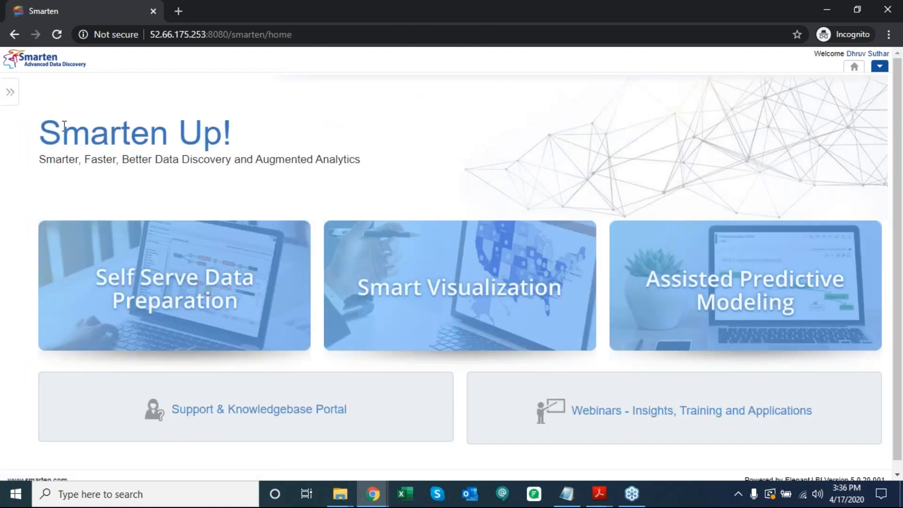
{"action": "left_click", "coordinate": [10, 92]}
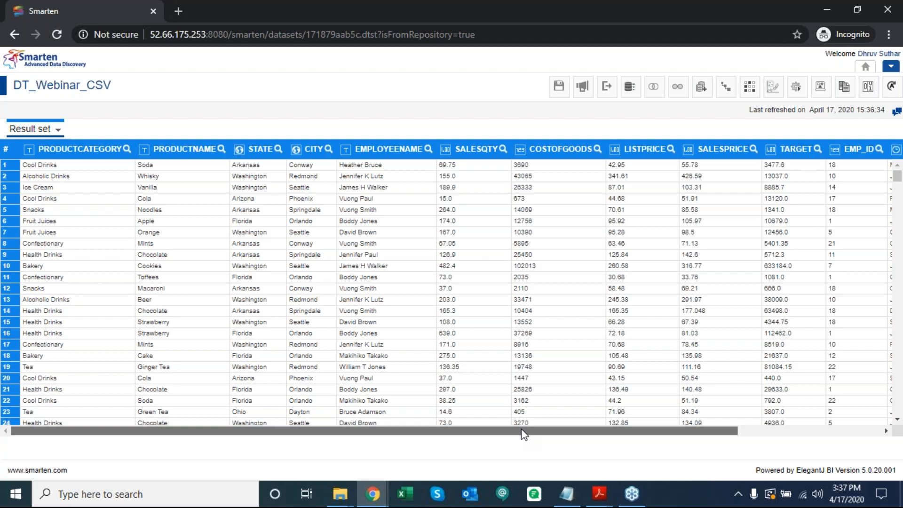
- Transform the SalesQty column's data type to INT, previewing the converted values before applying the change
{"action": "left_click_drag", "start_coordinate": [523, 432], "coordinate": [668, 431]}
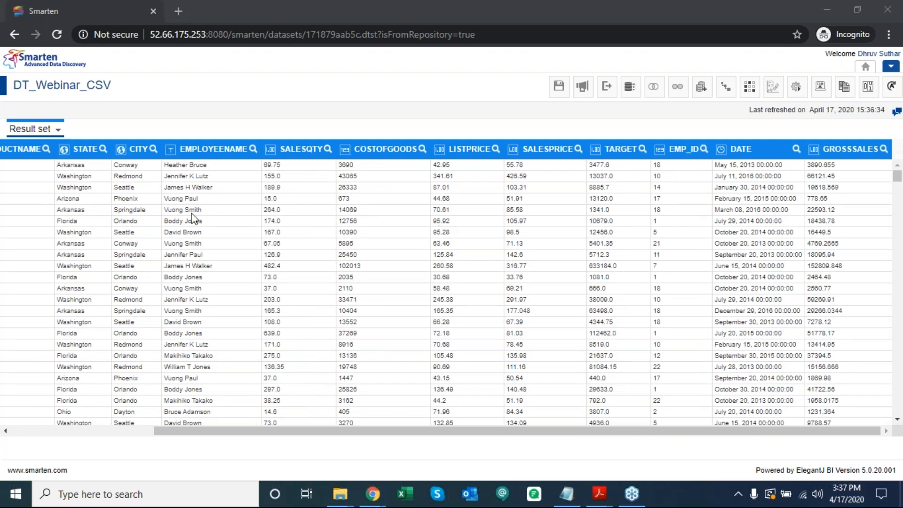
{"action": "right_click", "coordinate": [308, 216]}
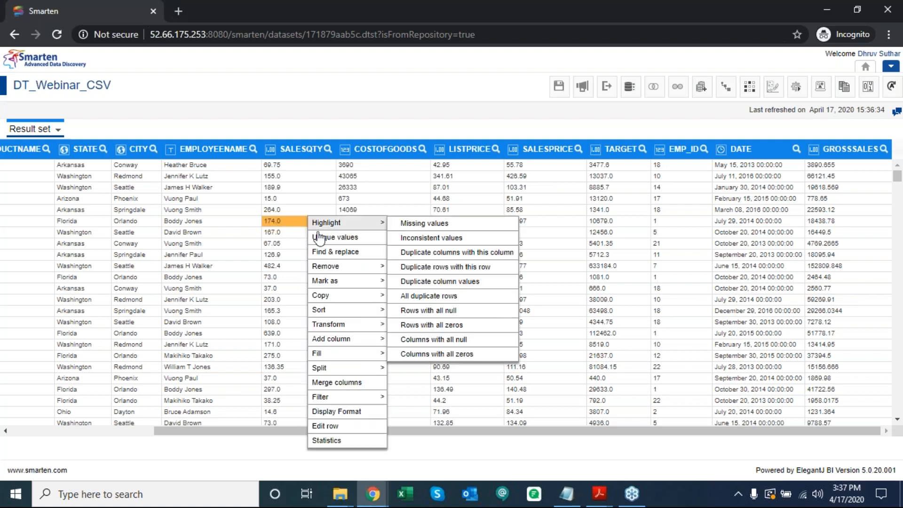
{"action": "mouse_move", "coordinate": [348, 324]}
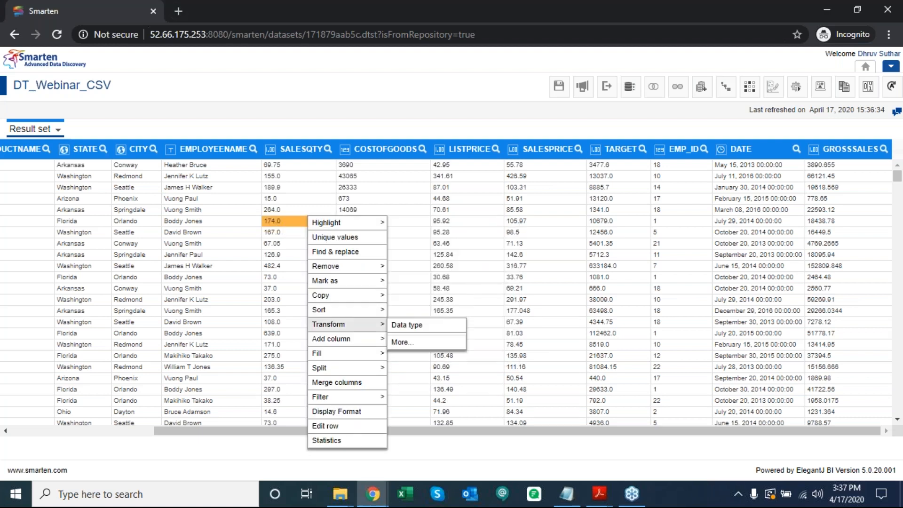
{"action": "left_click", "coordinate": [420, 325]}
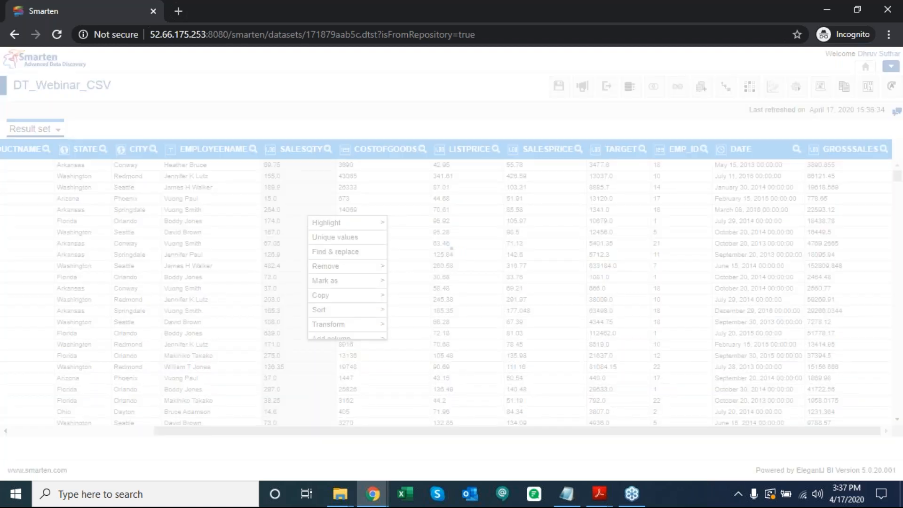
{"action": "left_click", "coordinate": [671, 200]}
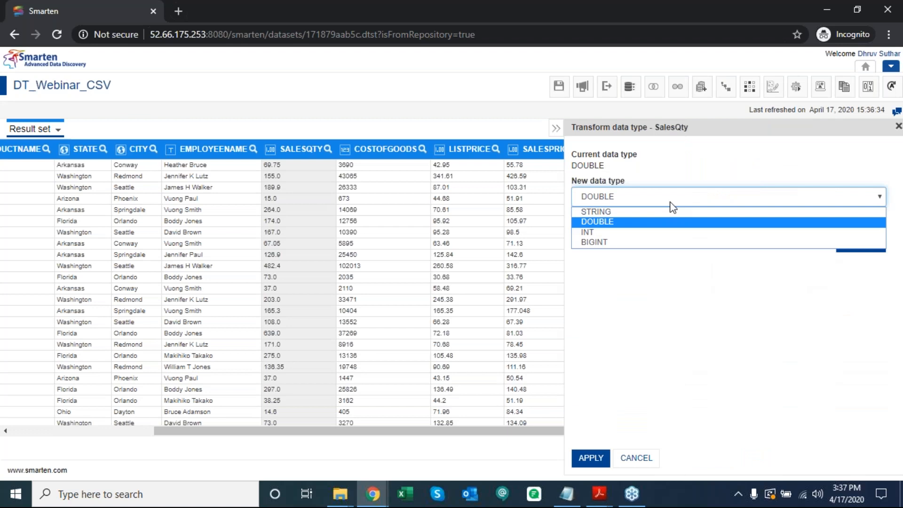
{"action": "left_click", "coordinate": [663, 239]}
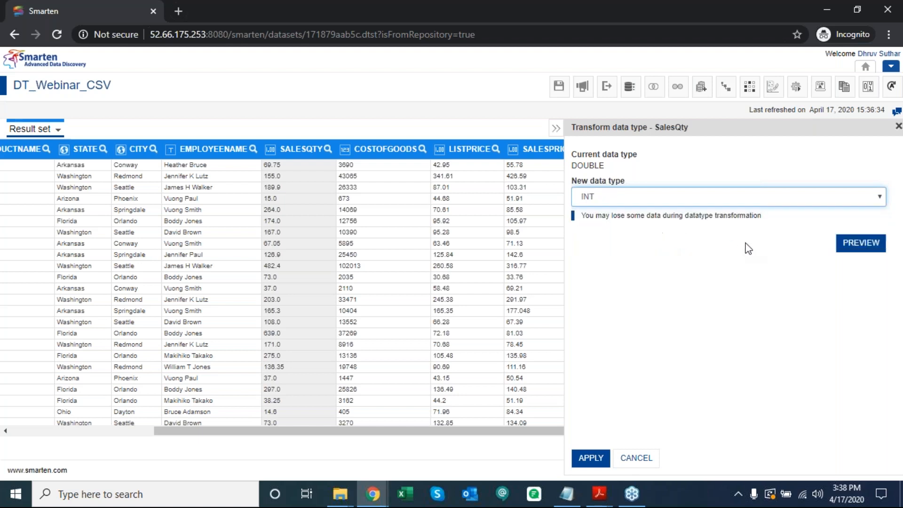
{"action": "left_click", "coordinate": [845, 250]}
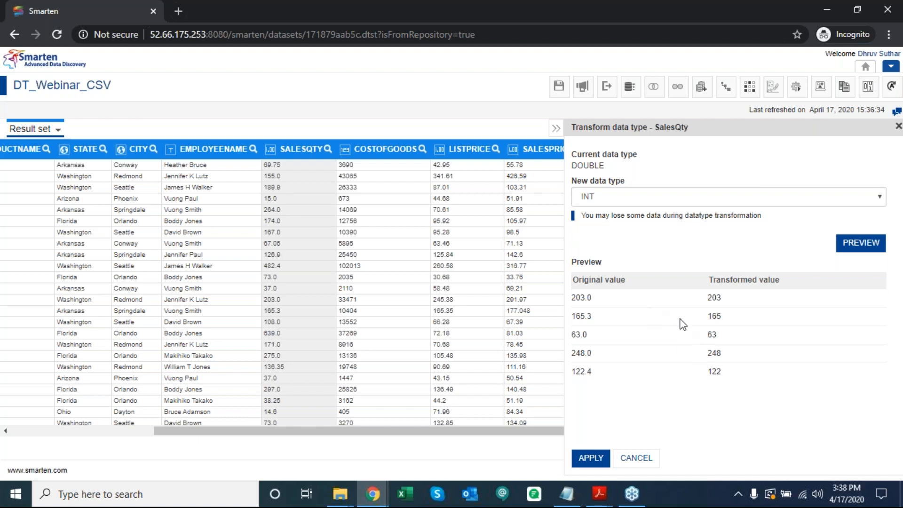
{"action": "left_click", "coordinate": [591, 458]}
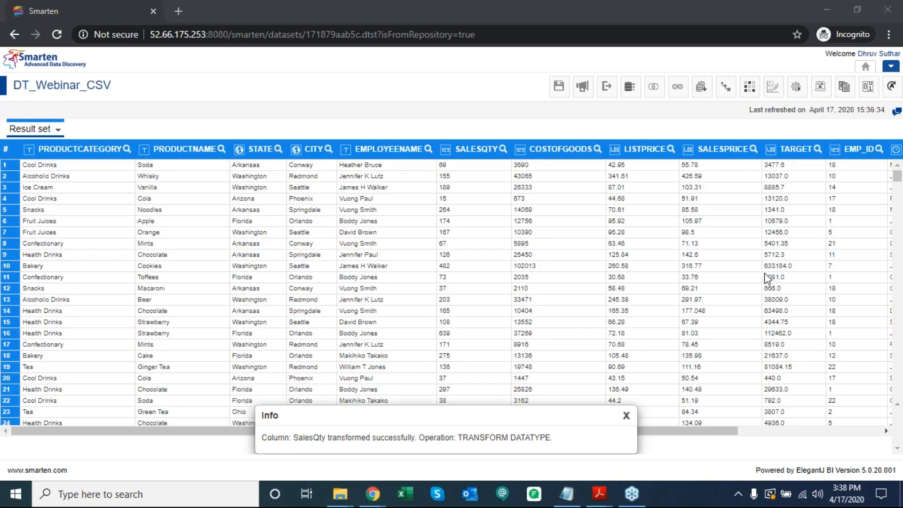
{"action": "left_click", "coordinate": [626, 416]}
- Transform the Date column's data type to DATE, previewing the converted values before applying the change
{"action": "left_click_drag", "start_coordinate": [473, 433], "coordinate": [500, 405]}
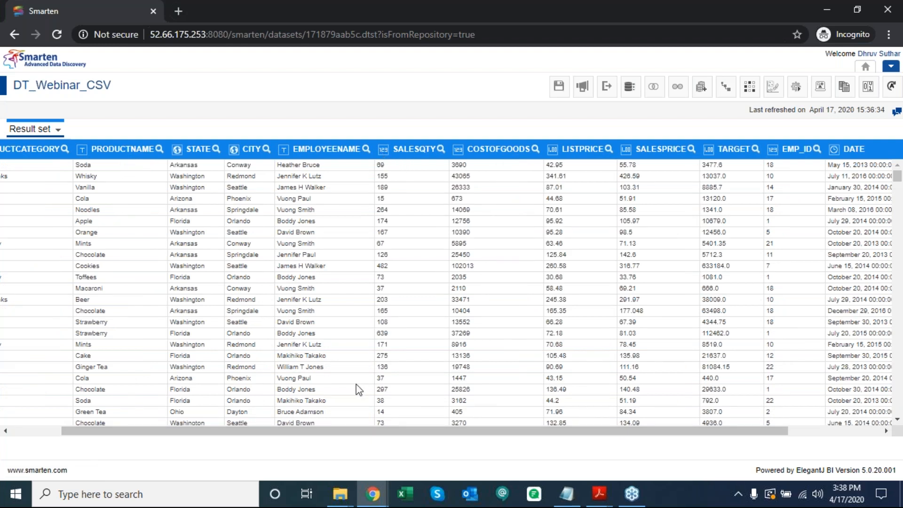
{"action": "left_click_drag", "start_coordinate": [376, 431], "coordinate": [469, 431]}
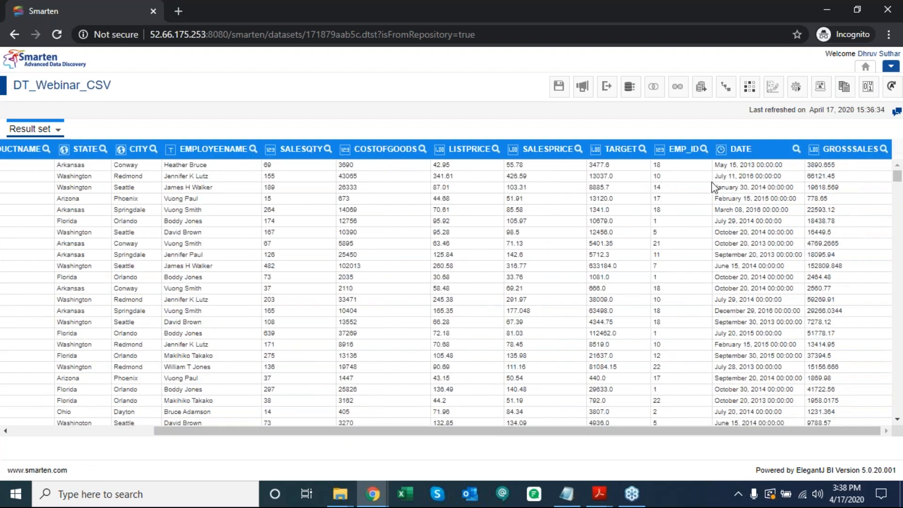
{"action": "right_click", "coordinate": [715, 177]}
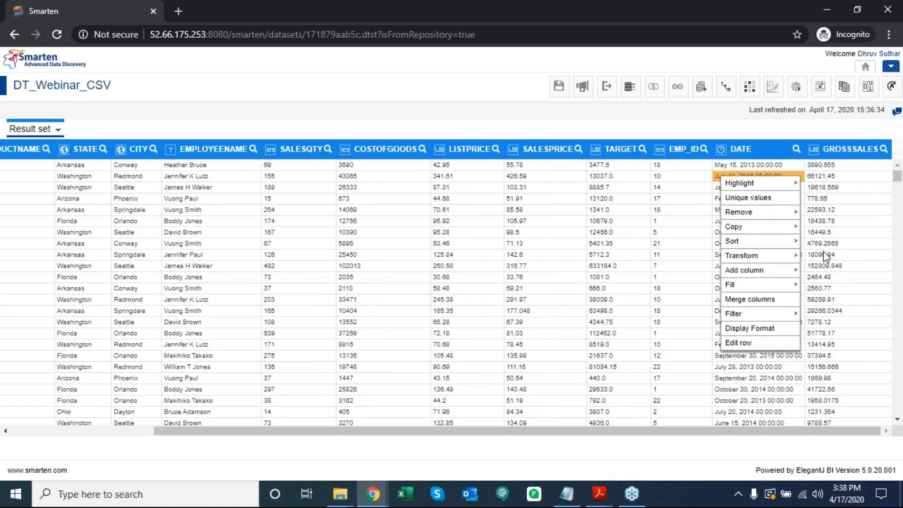
{"action": "mouse_move", "coordinate": [785, 277]}
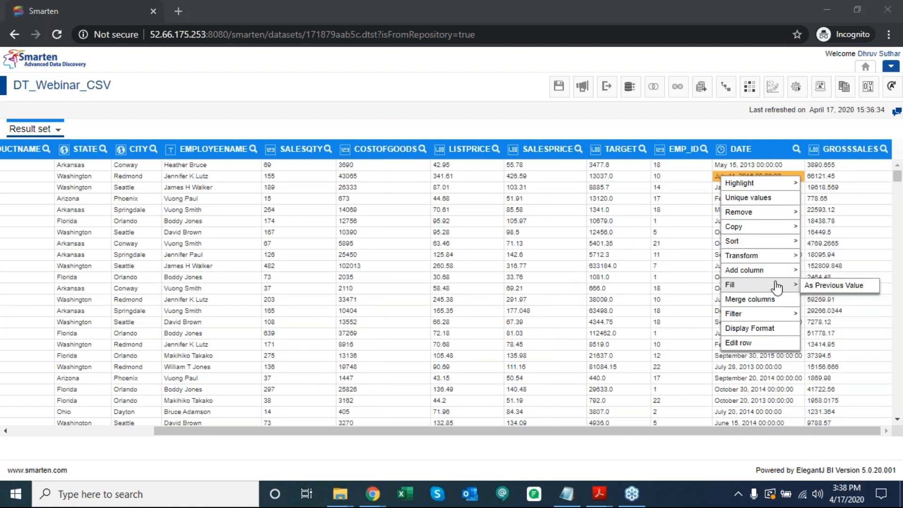
{"action": "mouse_move", "coordinate": [773, 258]}
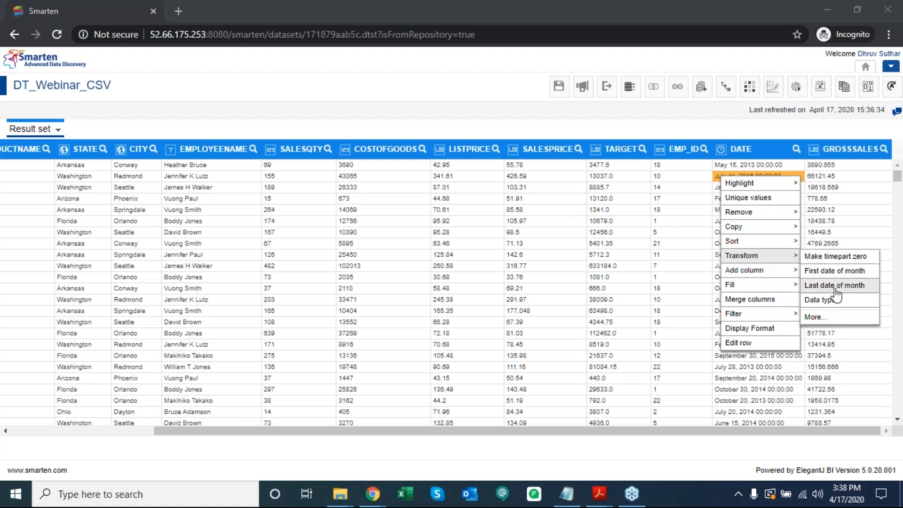
{"action": "left_click", "coordinate": [834, 301]}
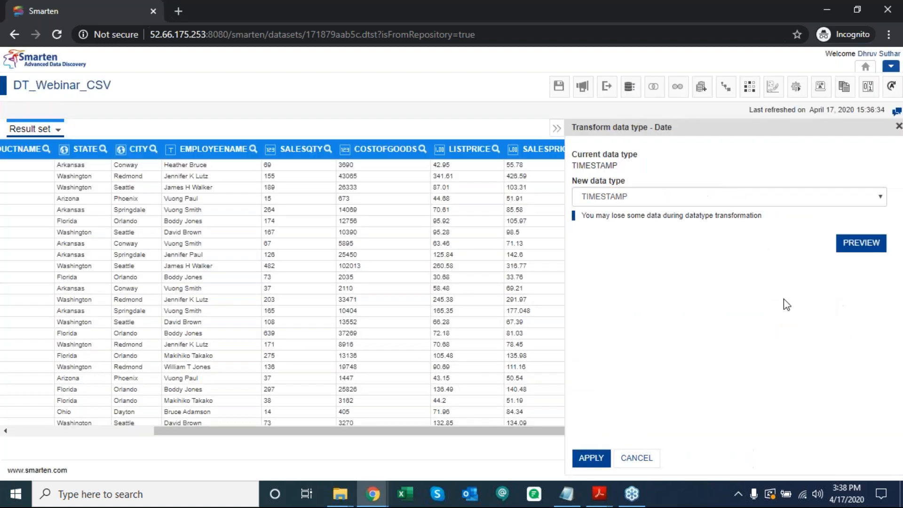
{"action": "left_click", "coordinate": [701, 198]}
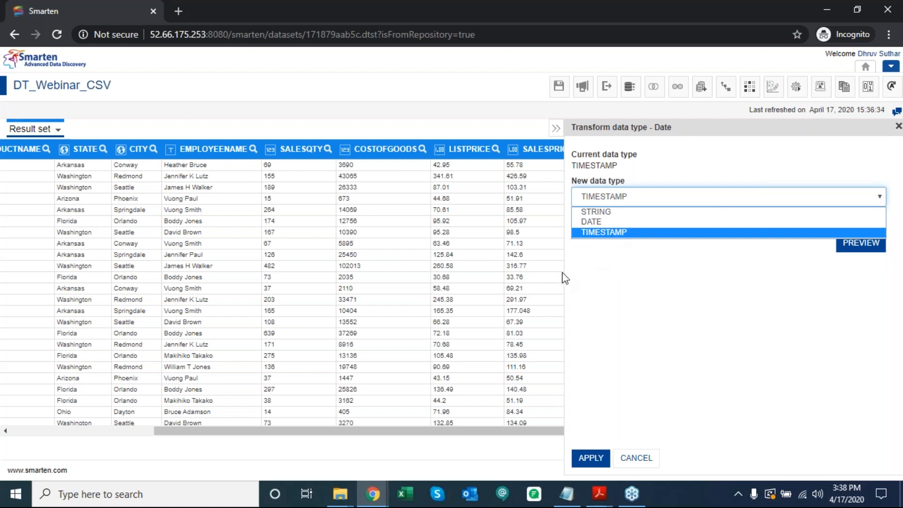
{"action": "left_click", "coordinate": [383, 272]}
{"action": "left_click", "coordinate": [710, 204]}
{"action": "left_click", "coordinate": [697, 221]}
{"action": "left_click", "coordinate": [848, 245]}
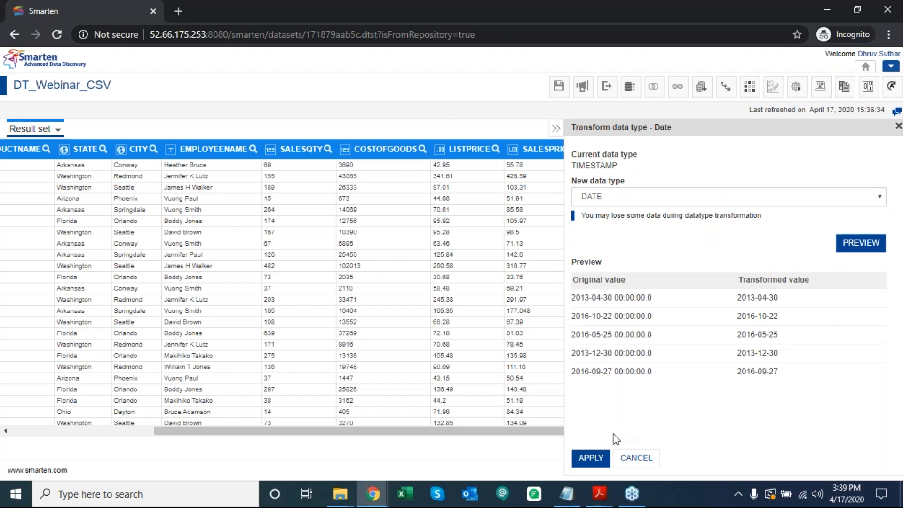
{"action": "left_click", "coordinate": [590, 458]}
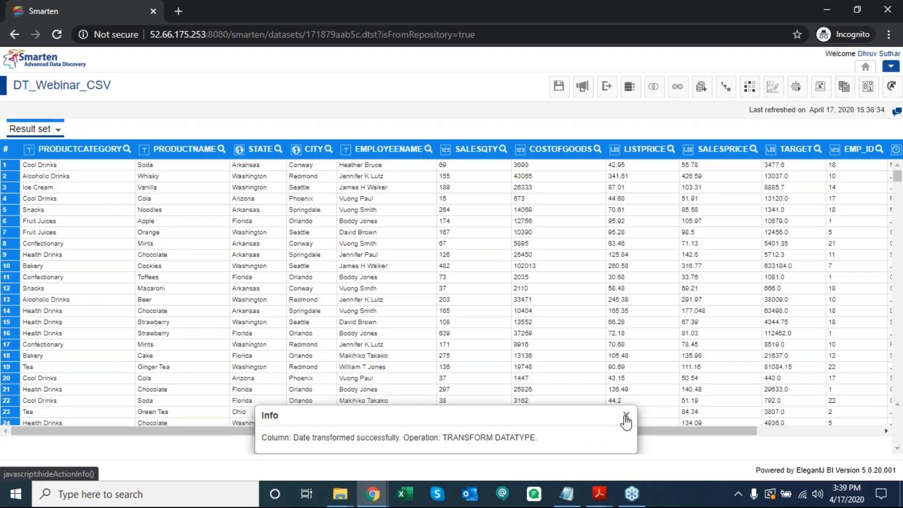
{"action": "left_click", "coordinate": [626, 417]}
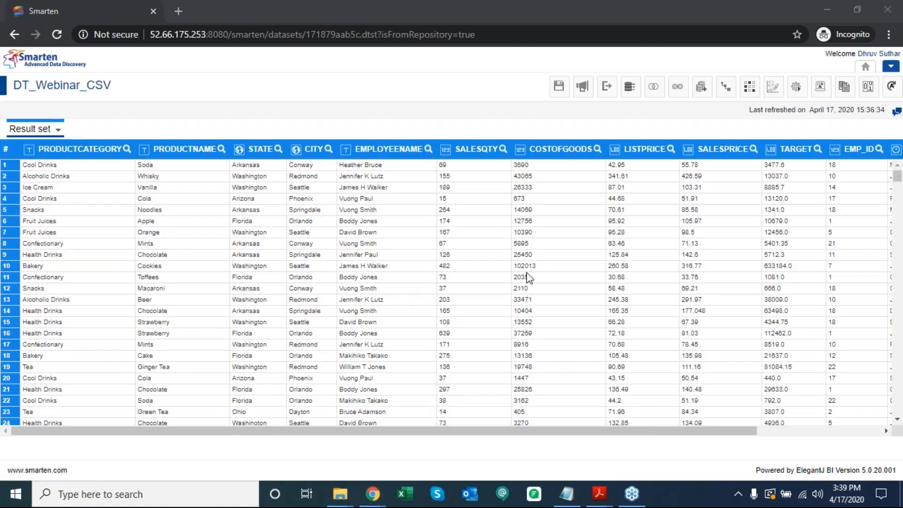
- Try converting the ProductCategory column to DATE with input format dd-MM-yyyy, preview the result, and discard the transformation
{"action": "right_click", "coordinate": [92, 214]}
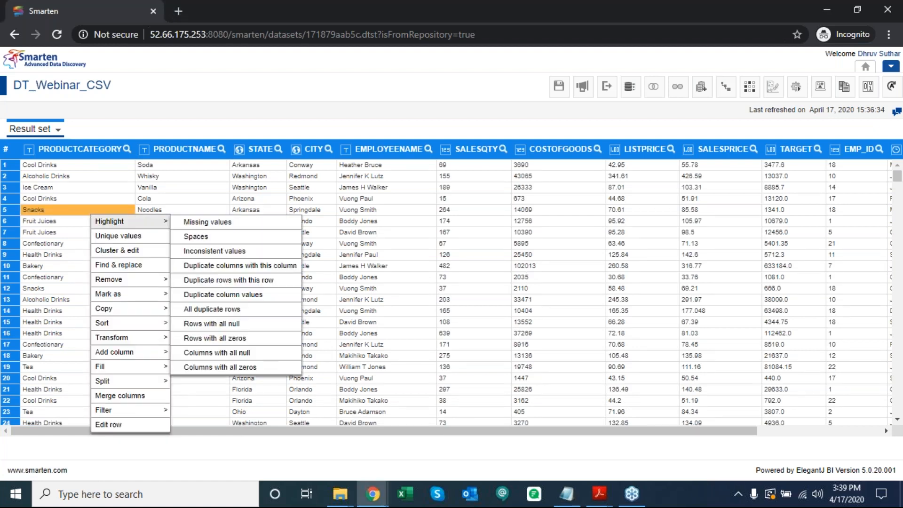
{"action": "mouse_move", "coordinate": [143, 339]}
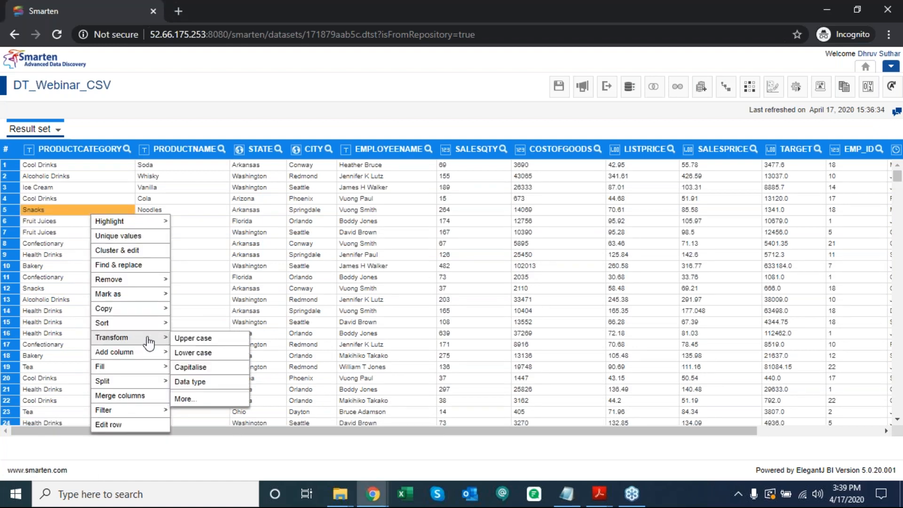
{"action": "left_click", "coordinate": [206, 381]}
{"action": "left_click", "coordinate": [619, 197]}
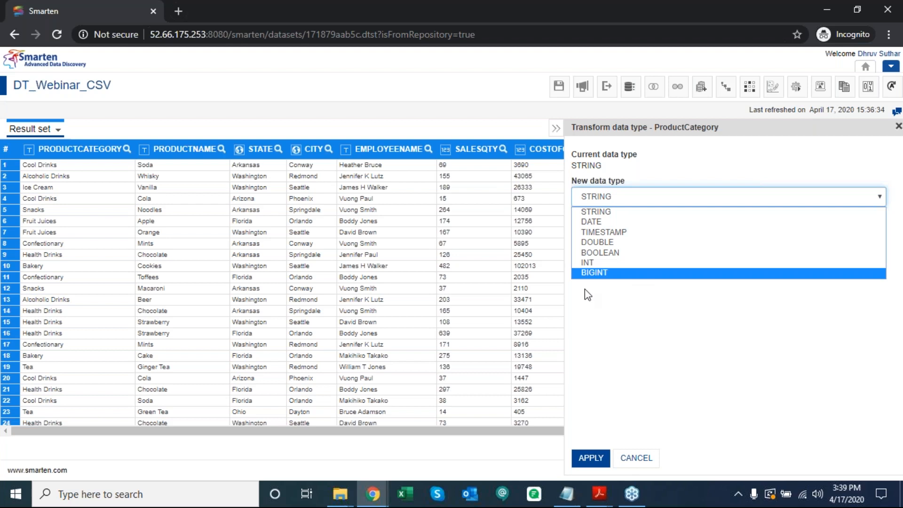
{"action": "left_click", "coordinate": [519, 282]}
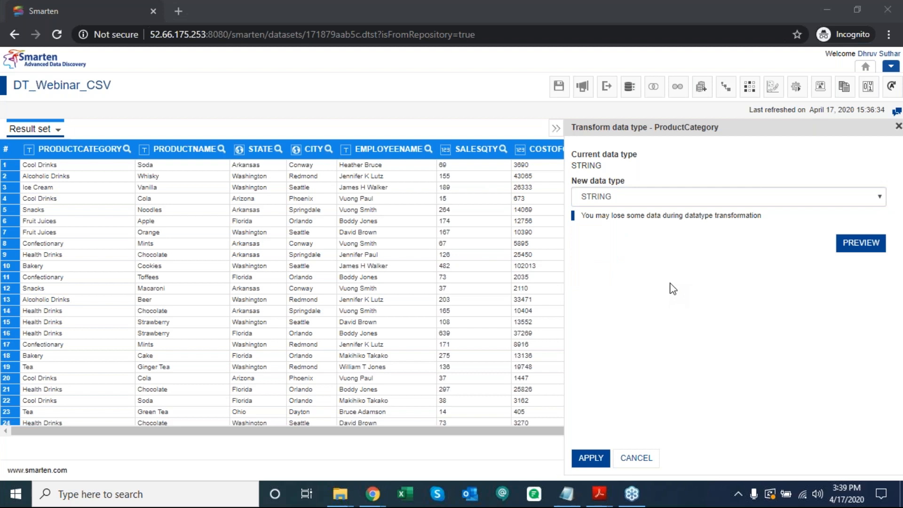
{"action": "left_click", "coordinate": [687, 202]}
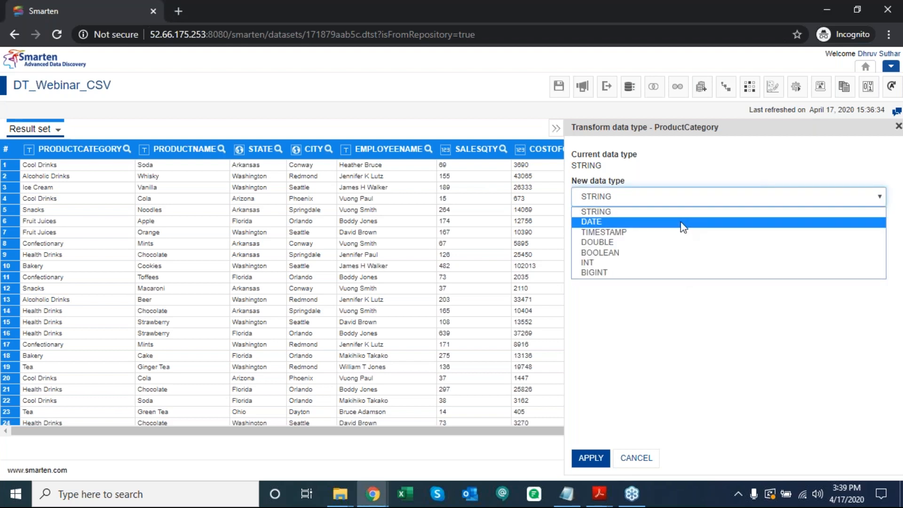
{"action": "left_click", "coordinate": [683, 222]}
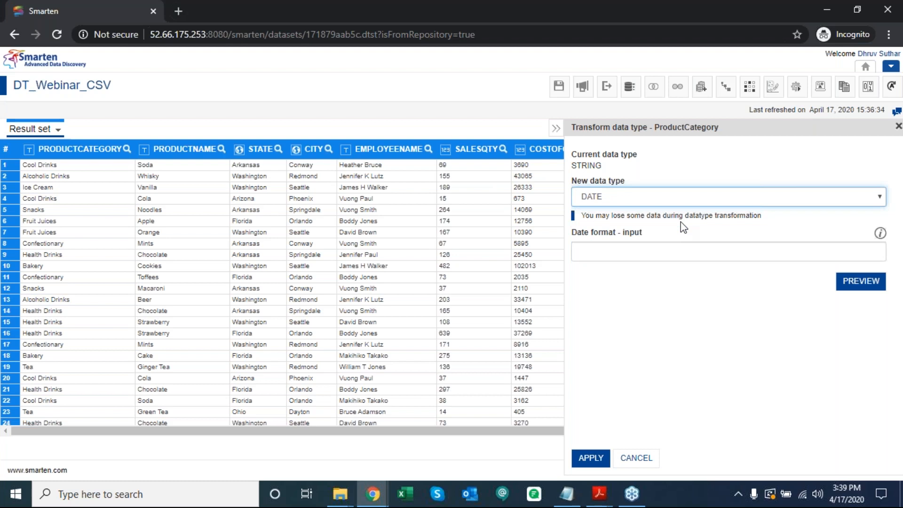
{"action": "left_click", "coordinate": [677, 248]}
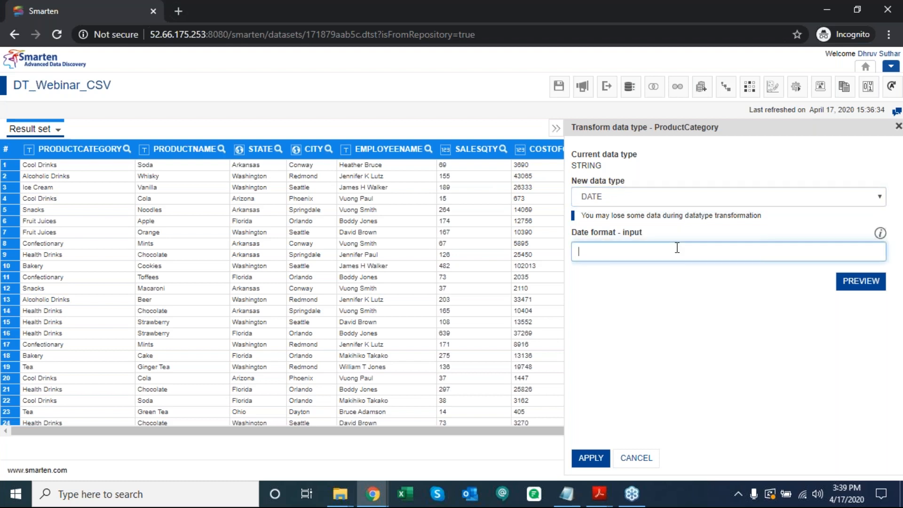
{"action": "type", "text": "dd-"}
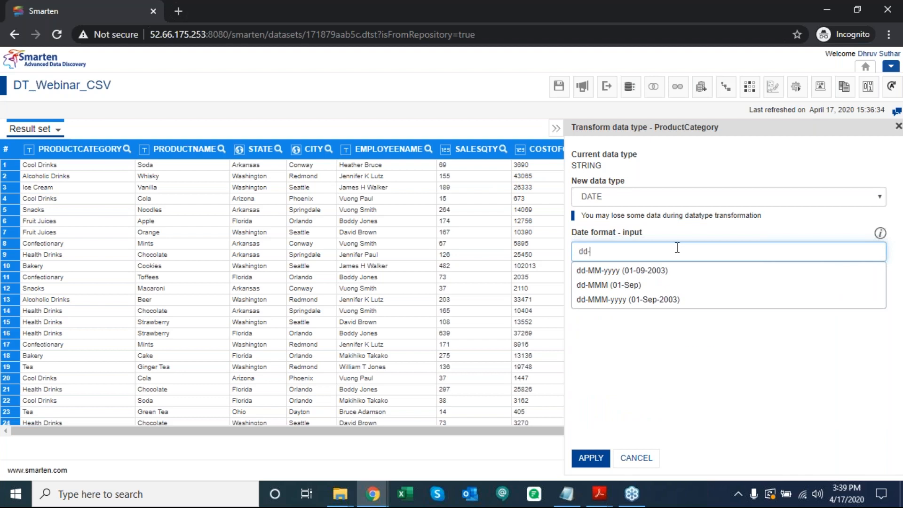
{"action": "left_click", "coordinate": [676, 275]}
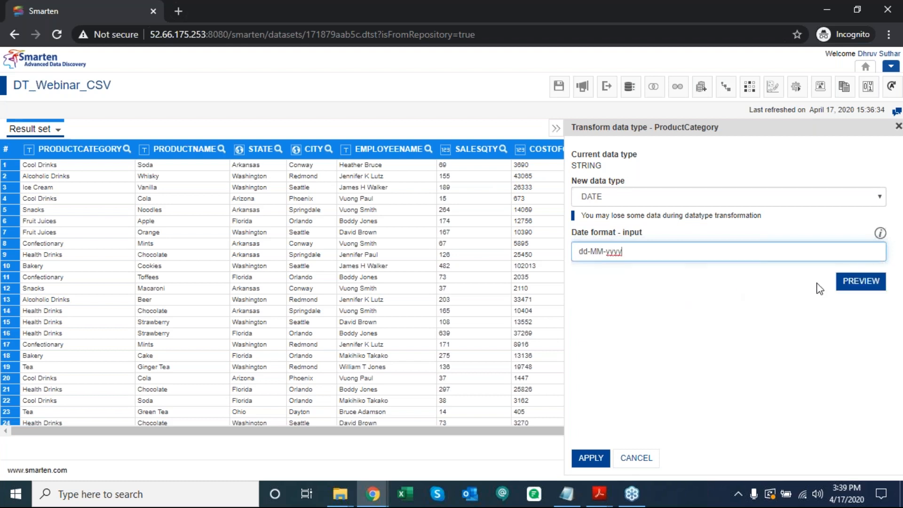
{"action": "left_click", "coordinate": [850, 282]}
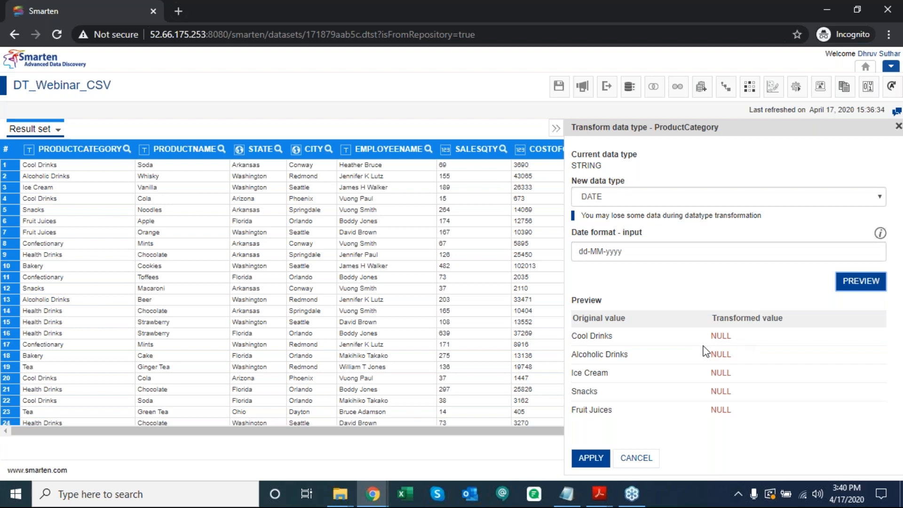
{"action": "left_click", "coordinate": [637, 457]}
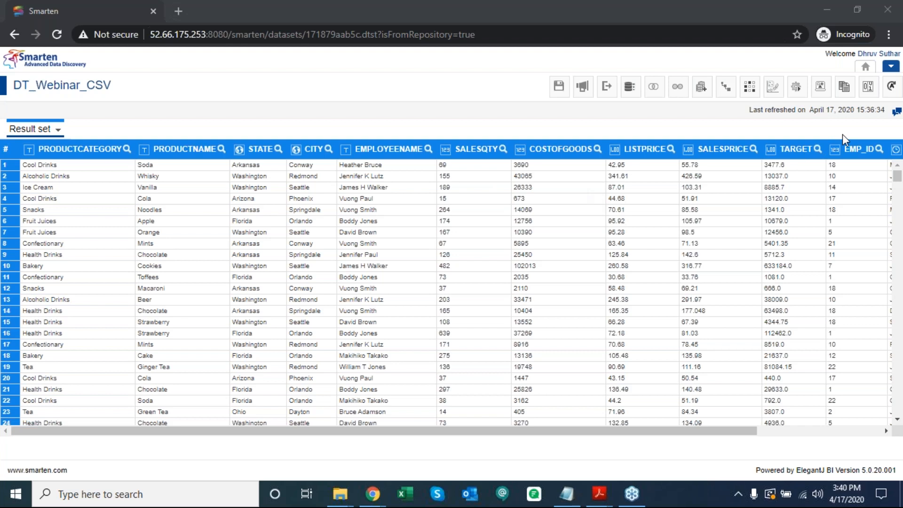
- Start a new datasource profile, discarding the unsaved changes to the DT_Webinar_CSV dataset
{"action": "left_click", "coordinate": [891, 70]}
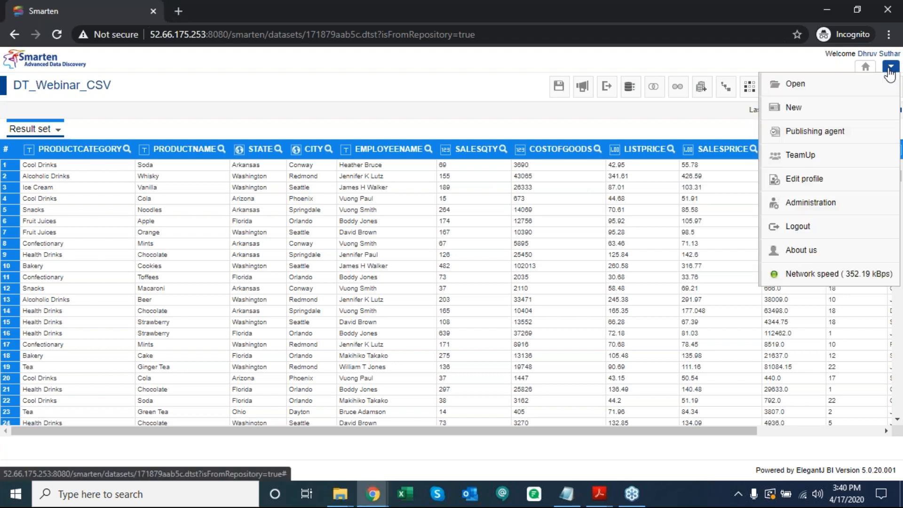
{"action": "mouse_move", "coordinate": [884, 107]}
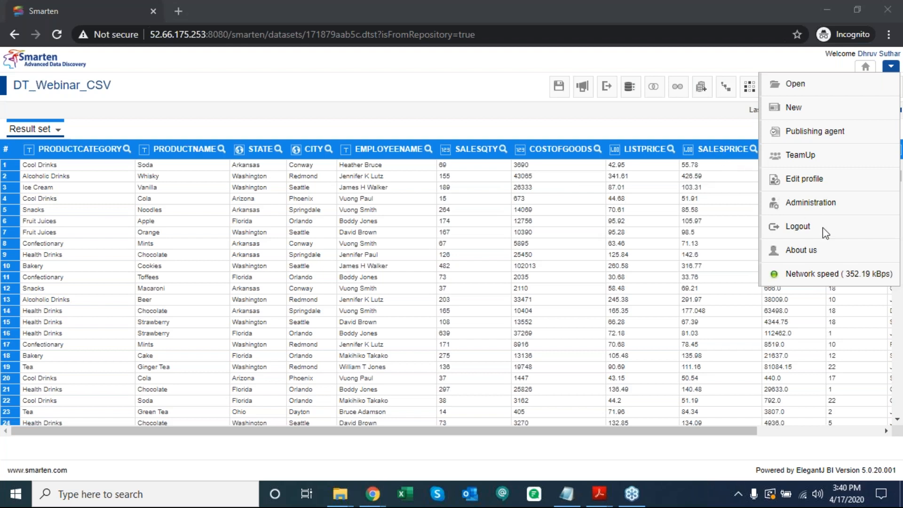
{"action": "mouse_move", "coordinate": [790, 108]}
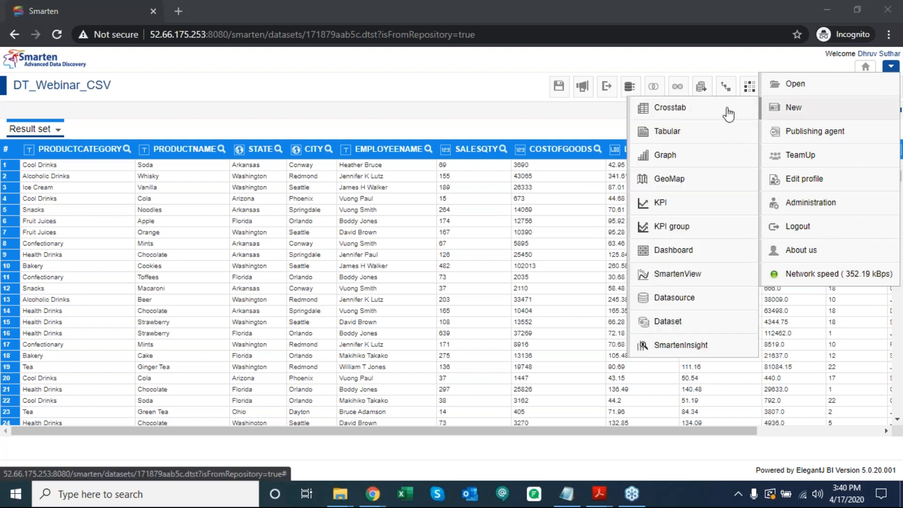
{"action": "left_click", "coordinate": [674, 298]}
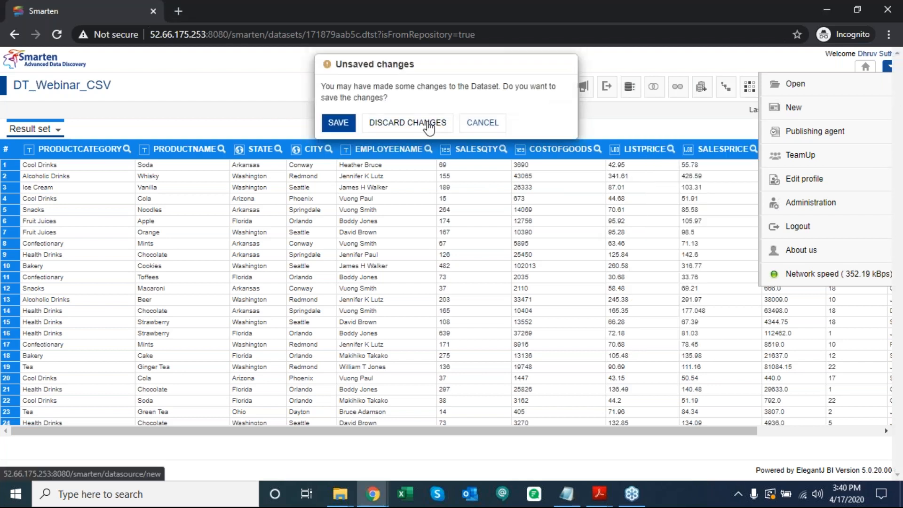
{"action": "left_click", "coordinate": [428, 127]}
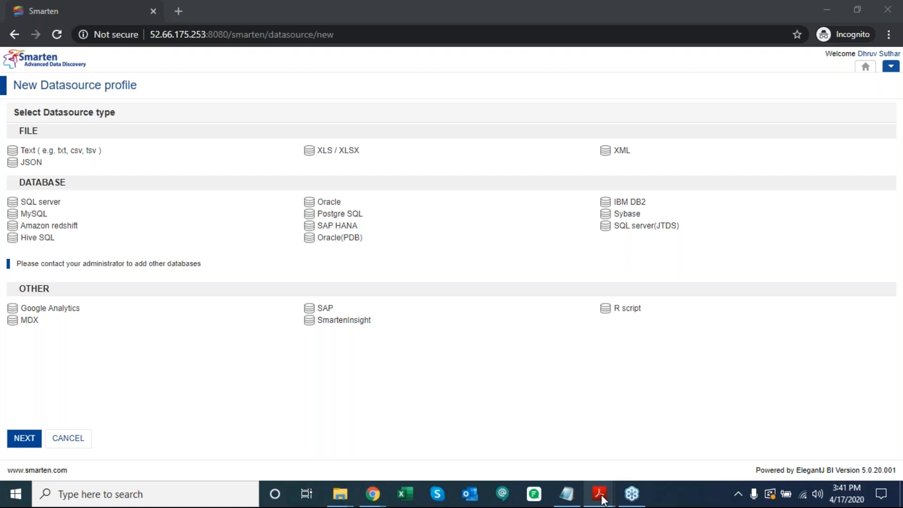
- Switch to the training presentation in Adobe Acrobat Reader and show its Resources page
{"action": "mouse_move", "coordinate": [602, 498]}
{"action": "left_click", "coordinate": [626, 449]}
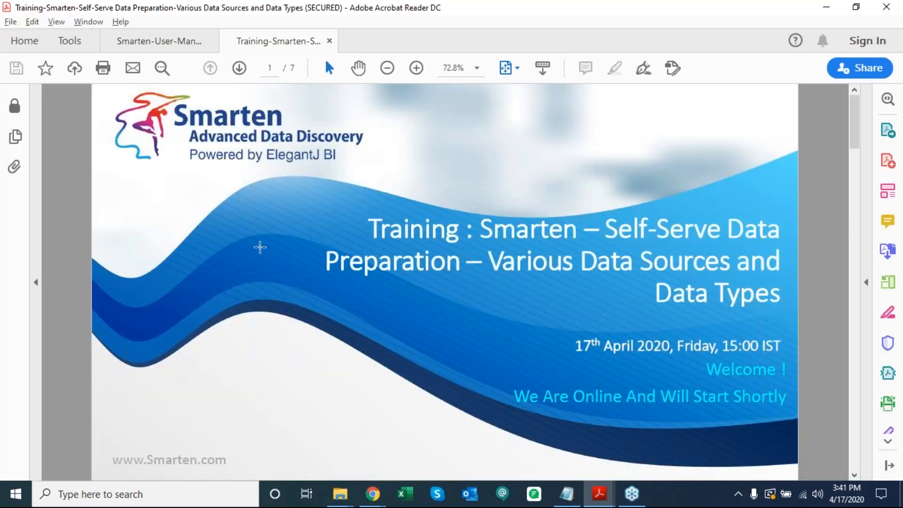
{"action": "scroll", "coordinate": [260, 247], "scroll_direction": "down", "scroll_amount": 5}
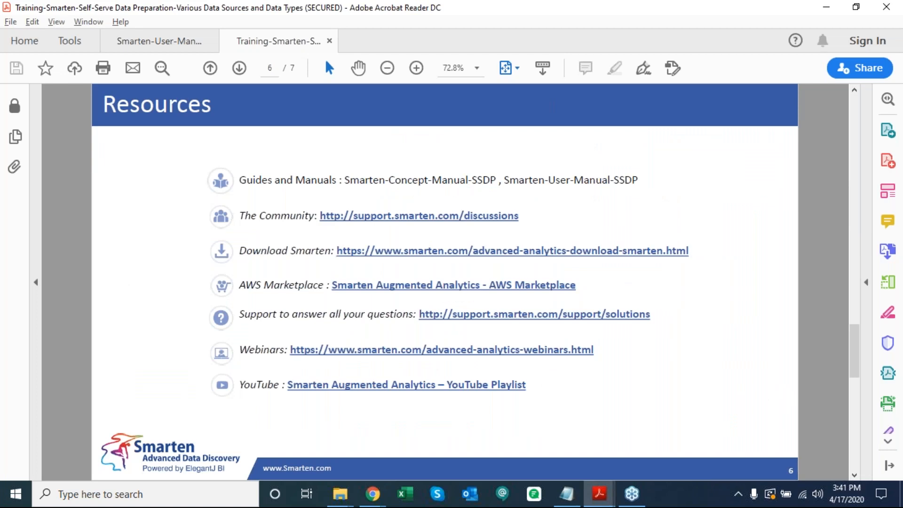